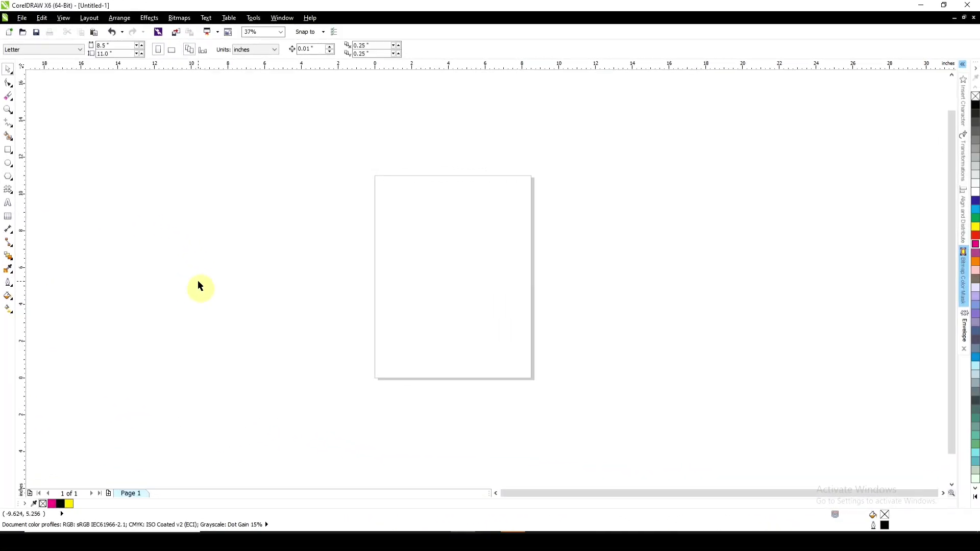
# Resize the page to a custom 25 × 19 inch size
pyautogui.doubleClick(125, 45)
pyautogui.press('Tab')
pyautogui.write('19')
pyautogui.press('Return')
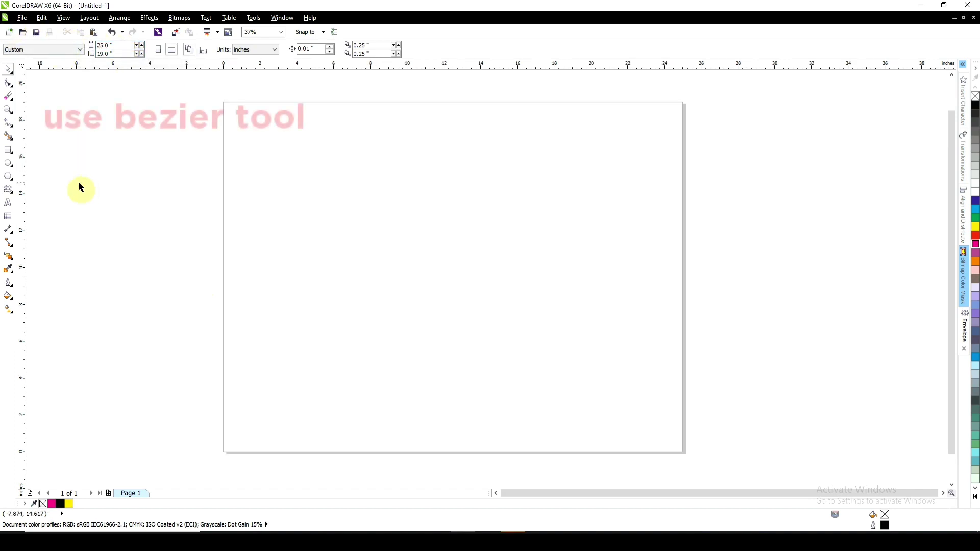
# With the Bezier tool, draw the outer S curve from near the page top down to the bottom
pyautogui.click(14, 128)
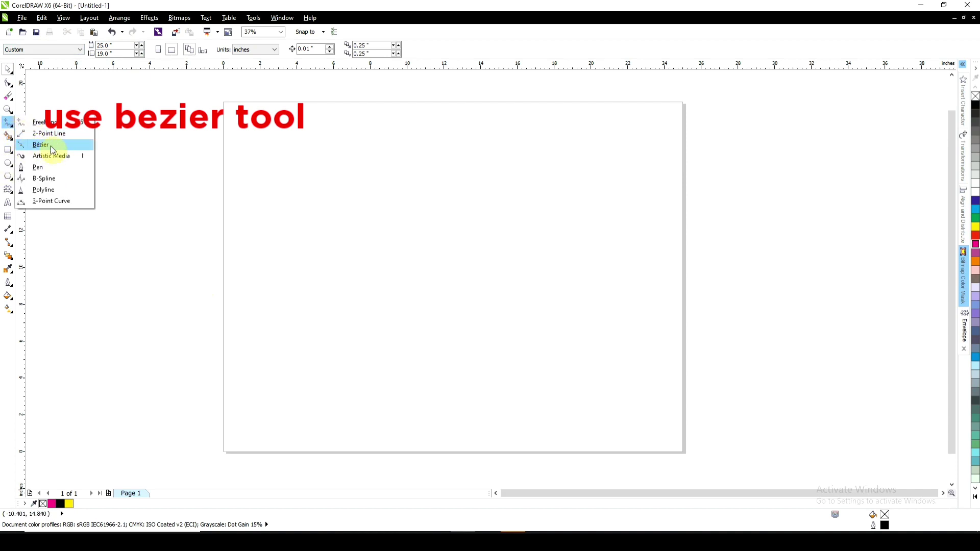
pyautogui.click(51, 145)
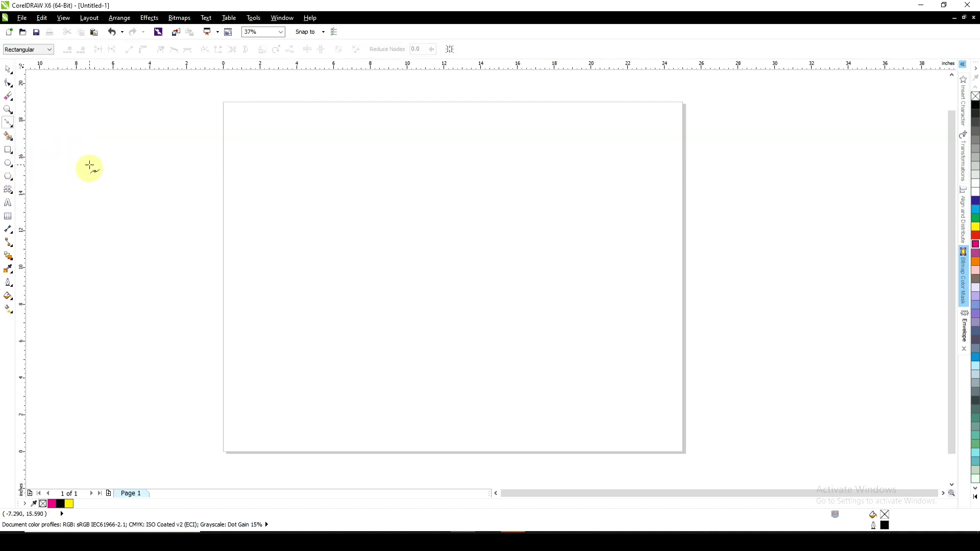
pyautogui.click(485, 139)
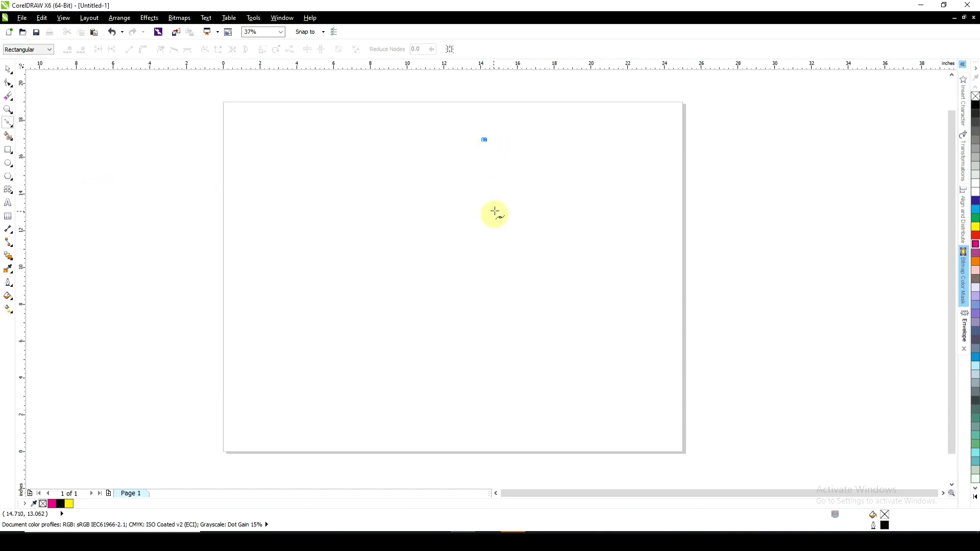
pyautogui.moveTo(493, 209); pyautogui.dragTo(536, 243)
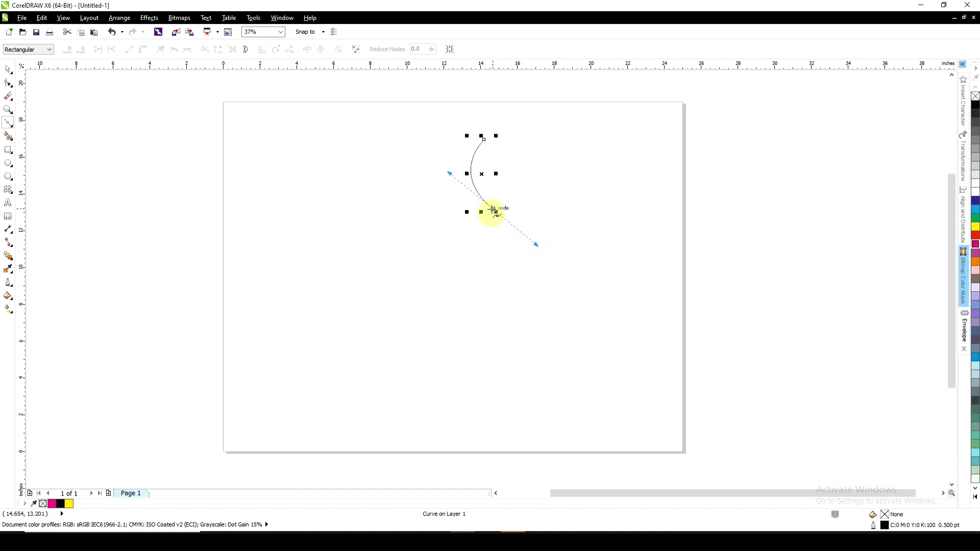
pyautogui.doubleClick(493, 209)
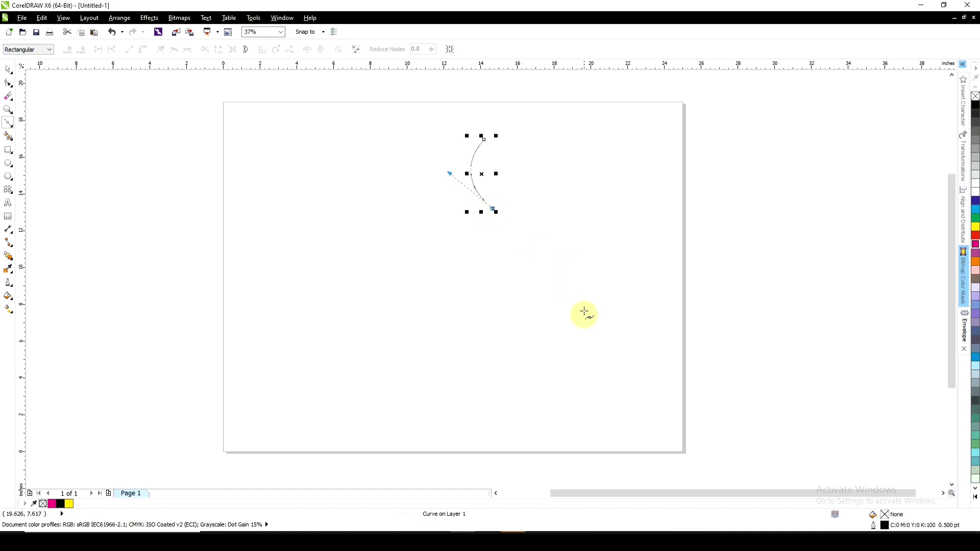
pyautogui.moveTo(584, 311); pyautogui.dragTo(585, 347)
pyautogui.click(585, 312)
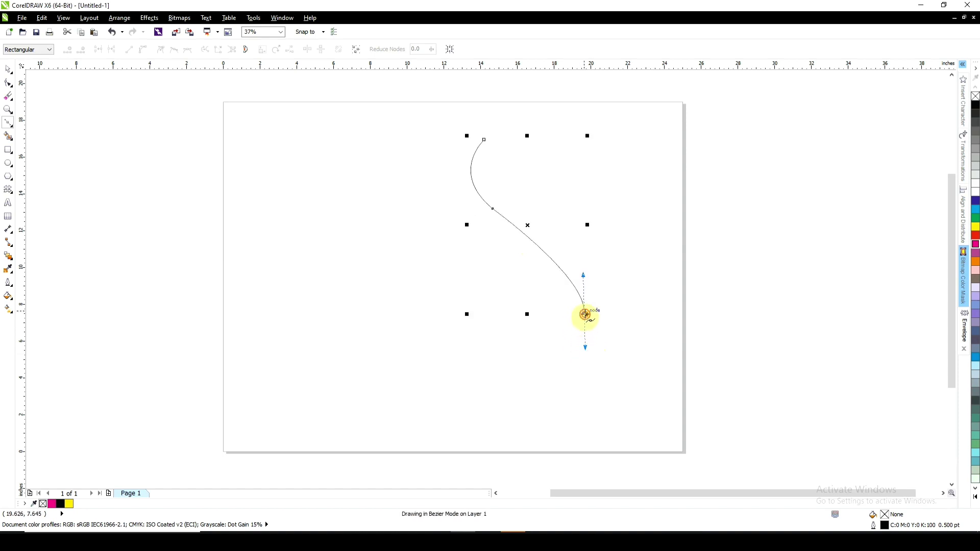
pyautogui.moveTo(500, 397); pyautogui.dragTo(392, 392)
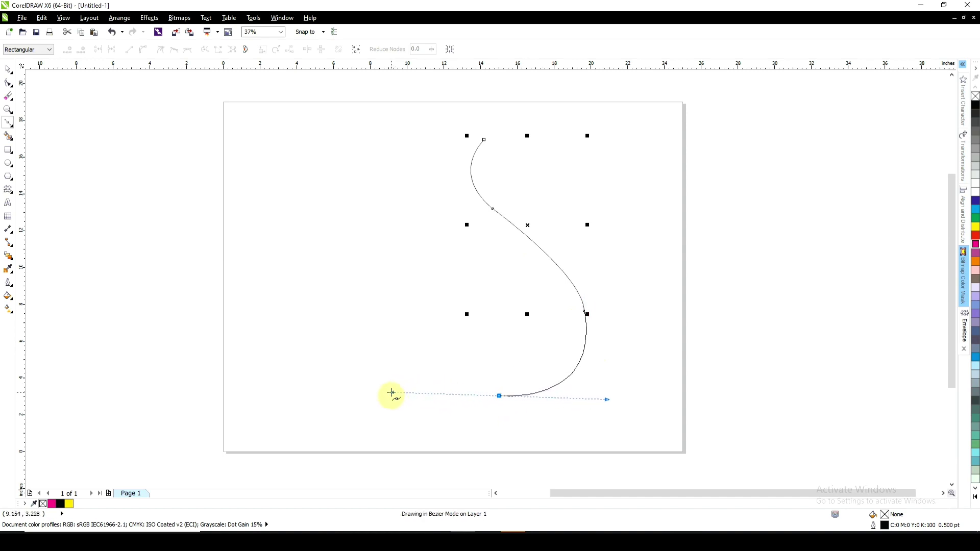
pyautogui.doubleClick(499, 396)
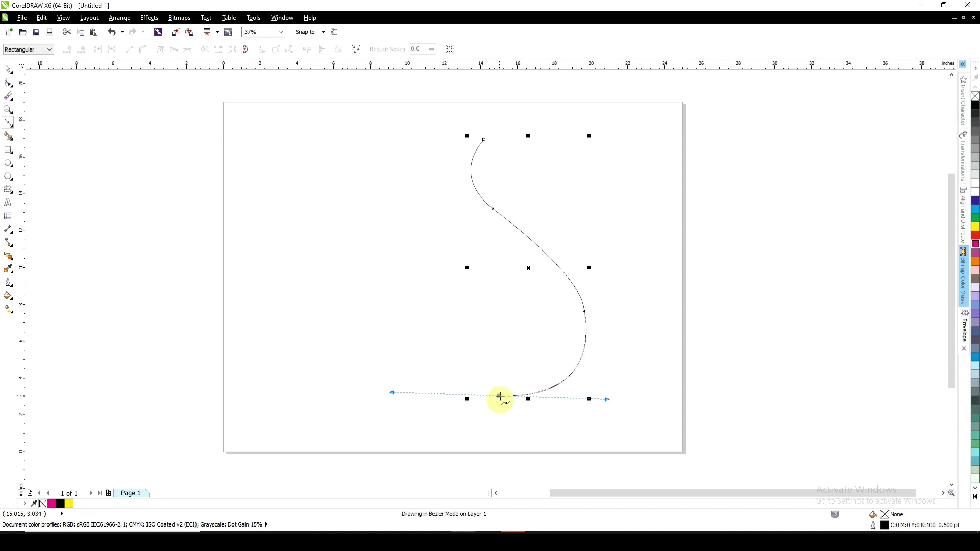
# Draw the inner return line back up and close the S shape at its starting node
pyautogui.moveTo(570, 321)
pyautogui.mouseDown()
pyautogui.moveTo(559, 257)
pyautogui.moveTo(569, 322)
pyautogui.mouseUp()
pyautogui.doubleClick(570, 322)
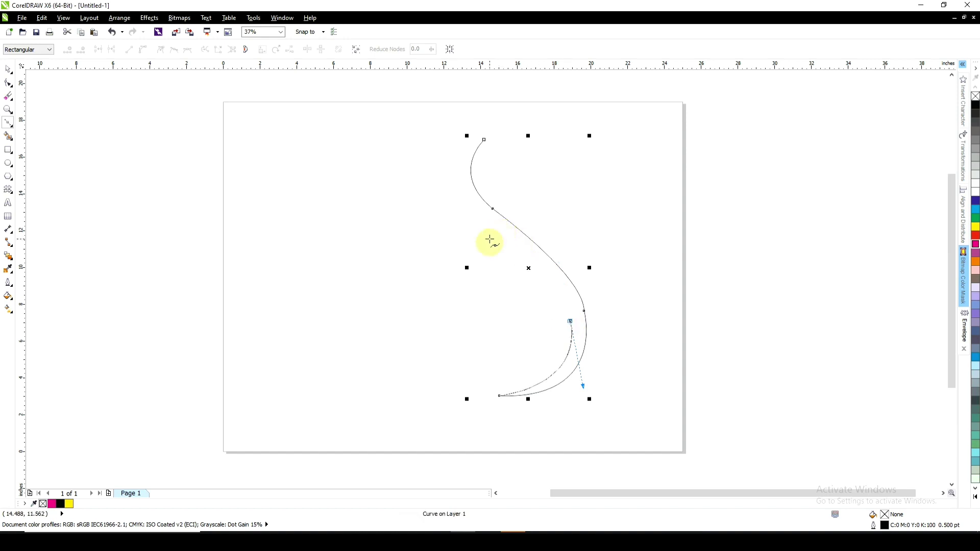
pyautogui.moveTo(500, 234)
pyautogui.mouseDown()
pyautogui.moveTo(452, 193)
pyautogui.moveTo(435, 191)
pyautogui.mouseUp()
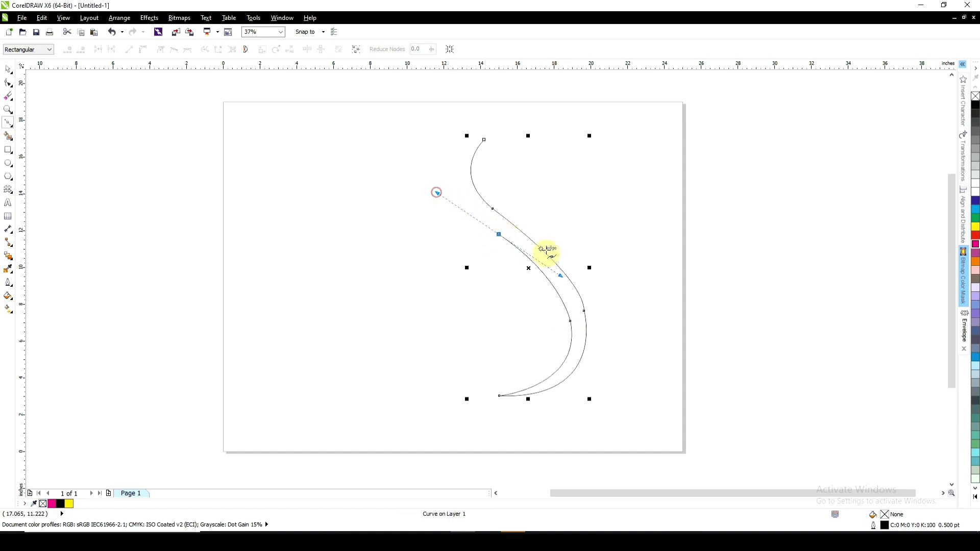
pyautogui.doubleClick(500, 234)
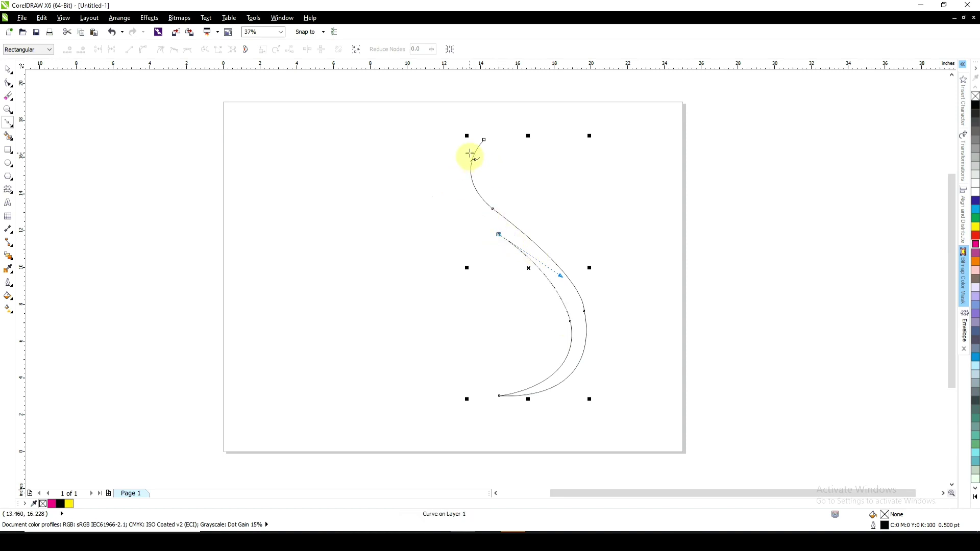
pyautogui.moveTo(469, 153); pyautogui.dragTo(496, 113)
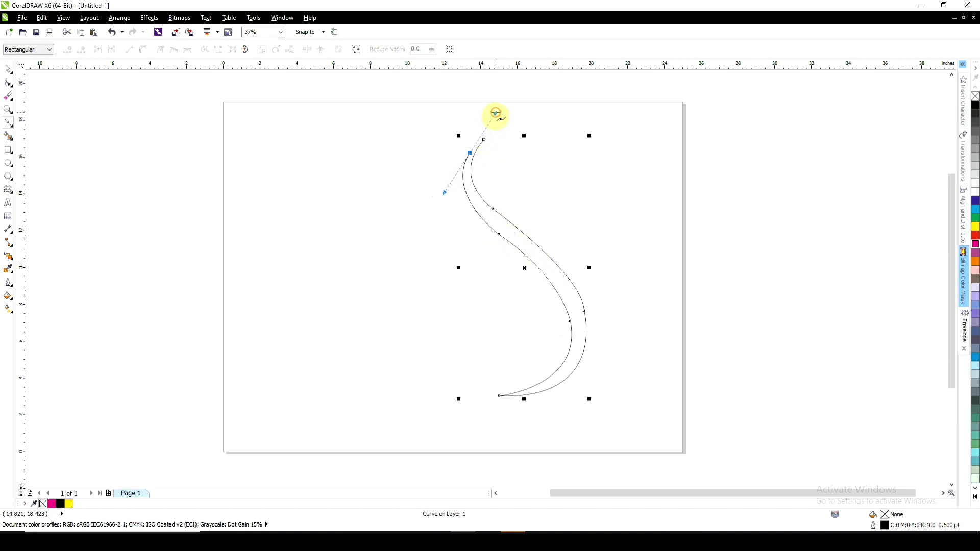
pyautogui.click(470, 153)
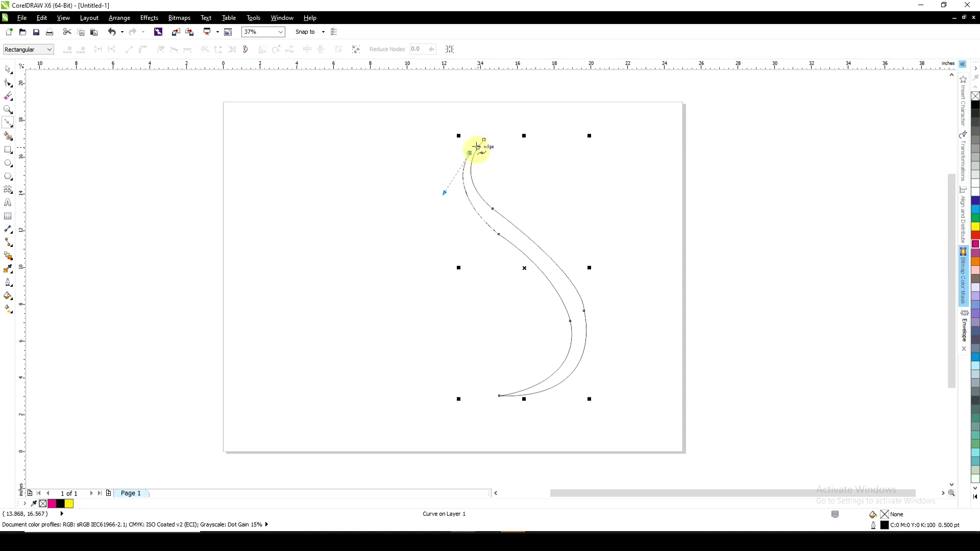
pyautogui.moveTo(474, 147); pyautogui.dragTo(488, 141)
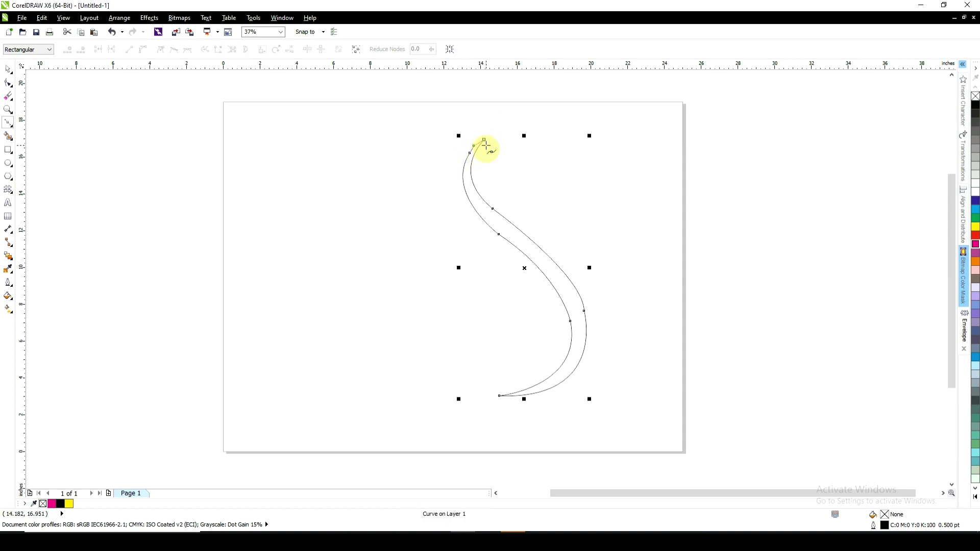
pyautogui.press('space')
pyautogui.click(728, 224)
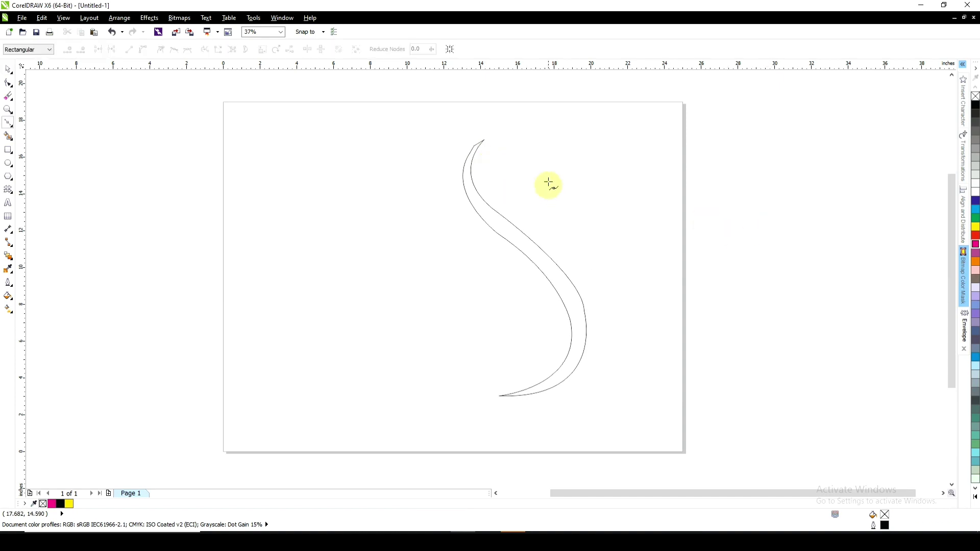
# Draw a closed wavy hook outline arching left from the S shape's top tip
pyautogui.press('space')
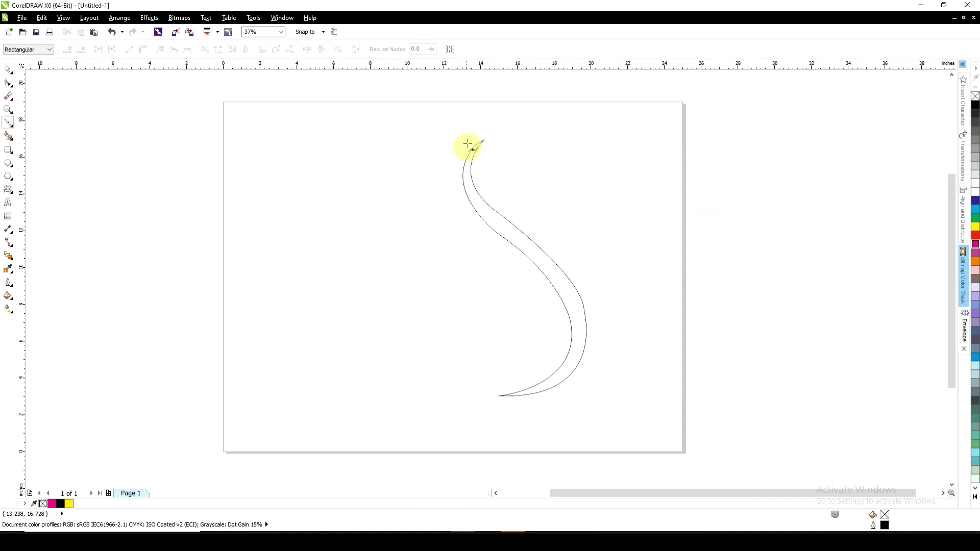
pyautogui.click(468, 146)
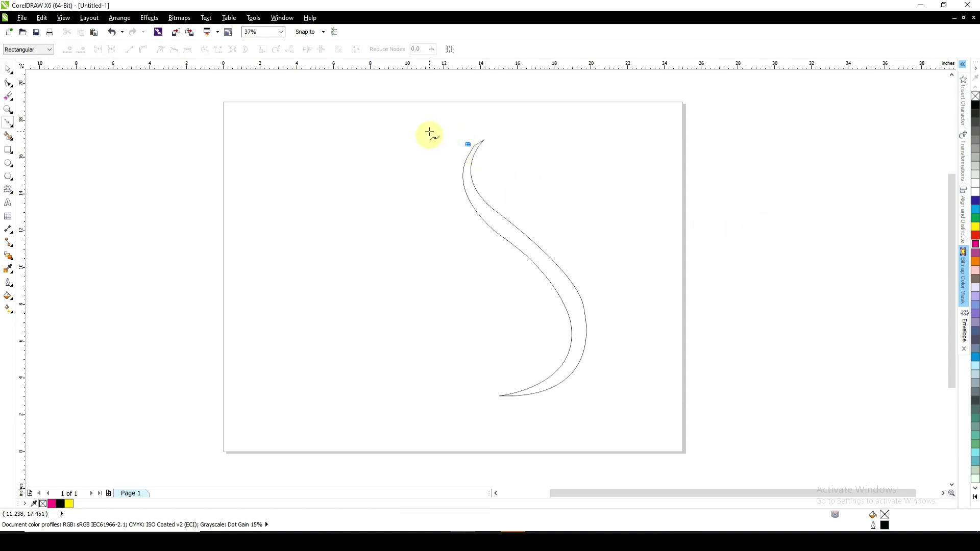
pyautogui.moveTo(430, 132); pyautogui.dragTo(412, 152)
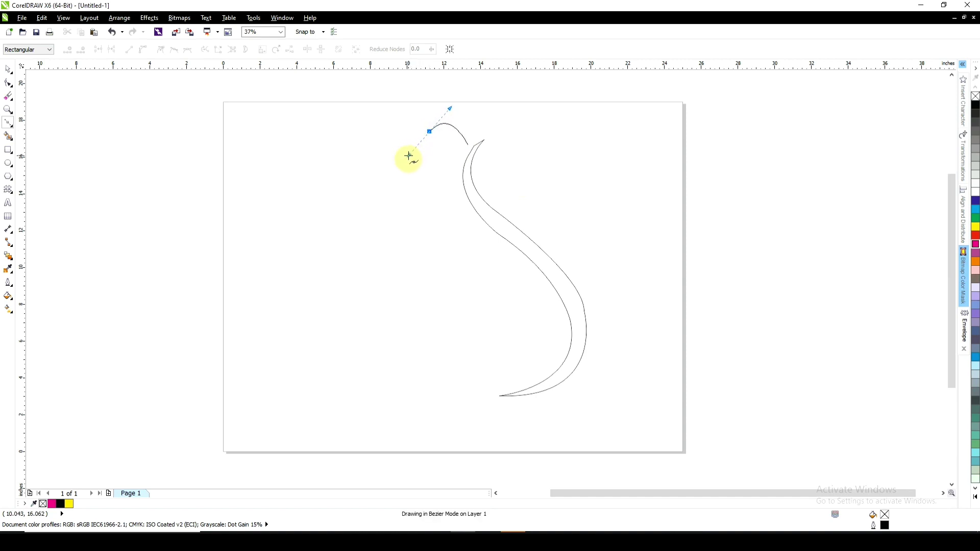
pyautogui.click(425, 134)
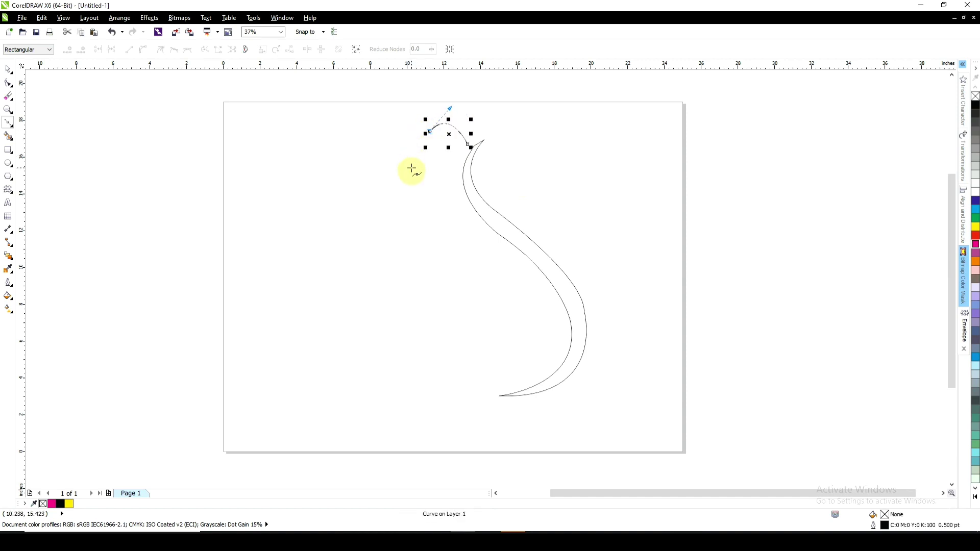
pyautogui.moveTo(409, 170); pyautogui.dragTo(420, 167)
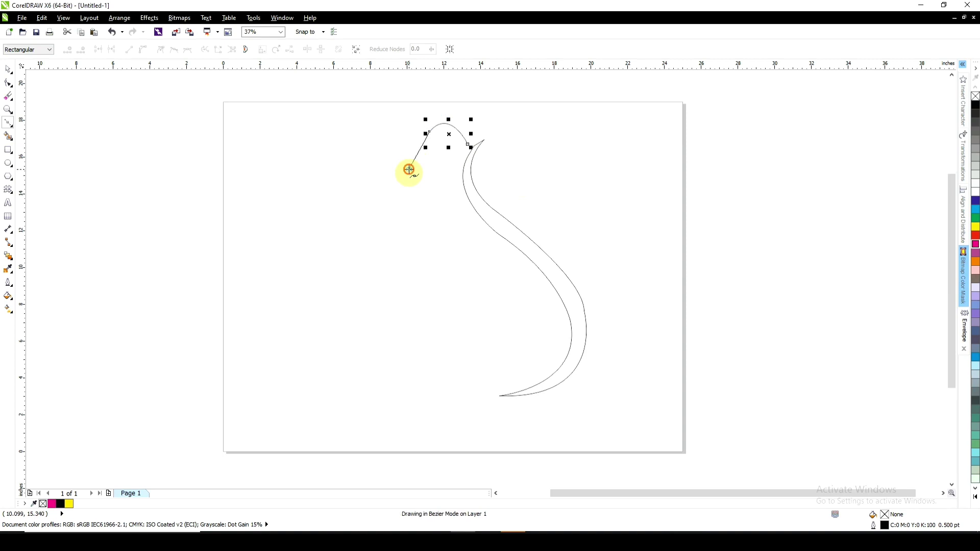
pyautogui.click(397, 173)
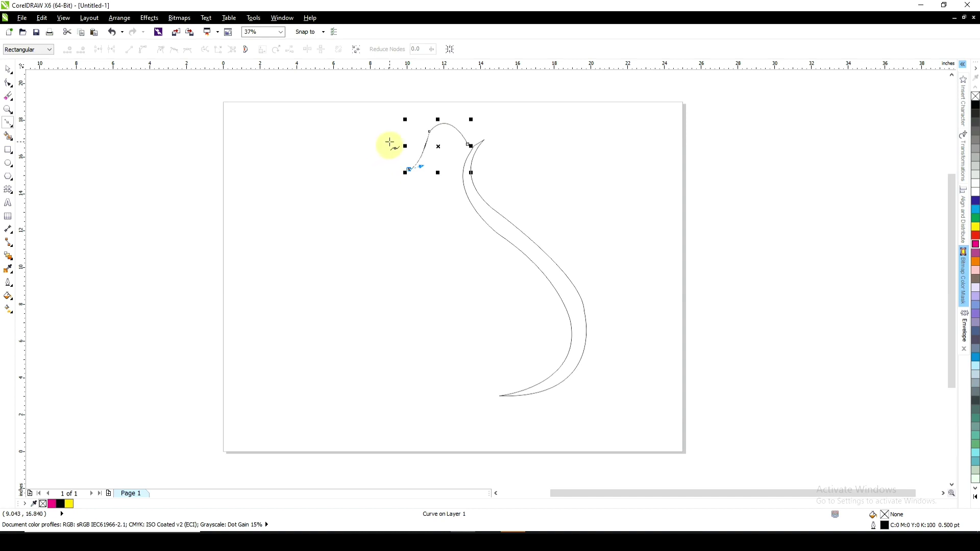
pyautogui.moveTo(389, 141); pyautogui.dragTo(400, 109)
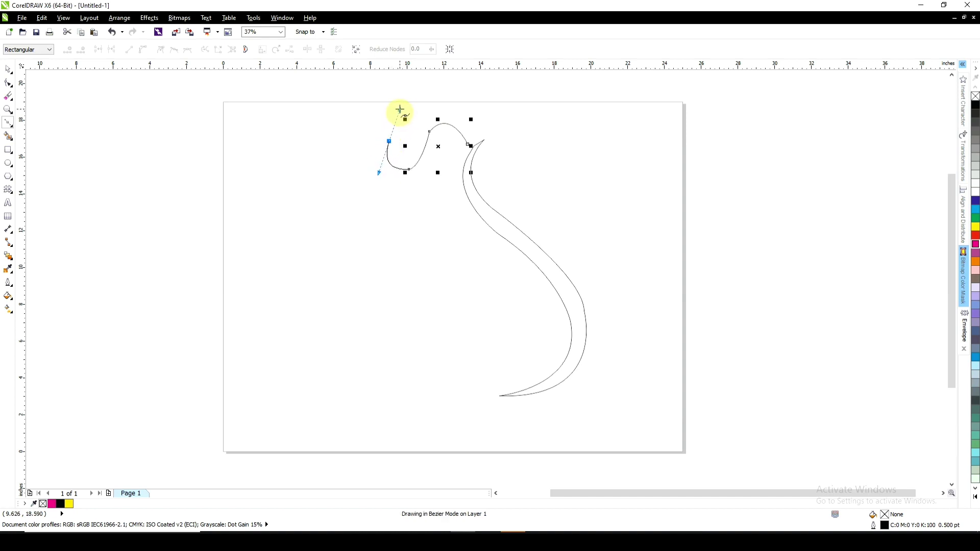
pyautogui.click(390, 144)
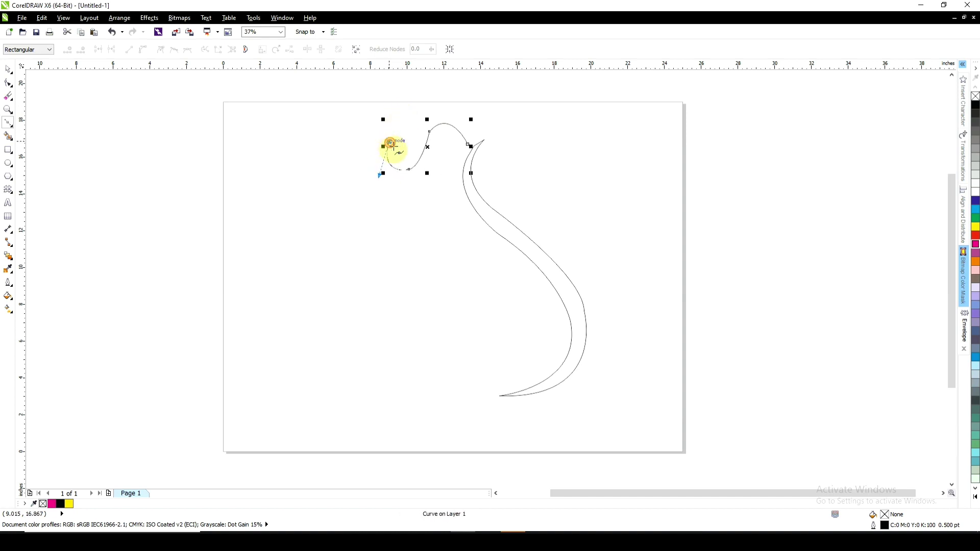
pyautogui.moveTo(410, 159); pyautogui.dragTo(432, 148)
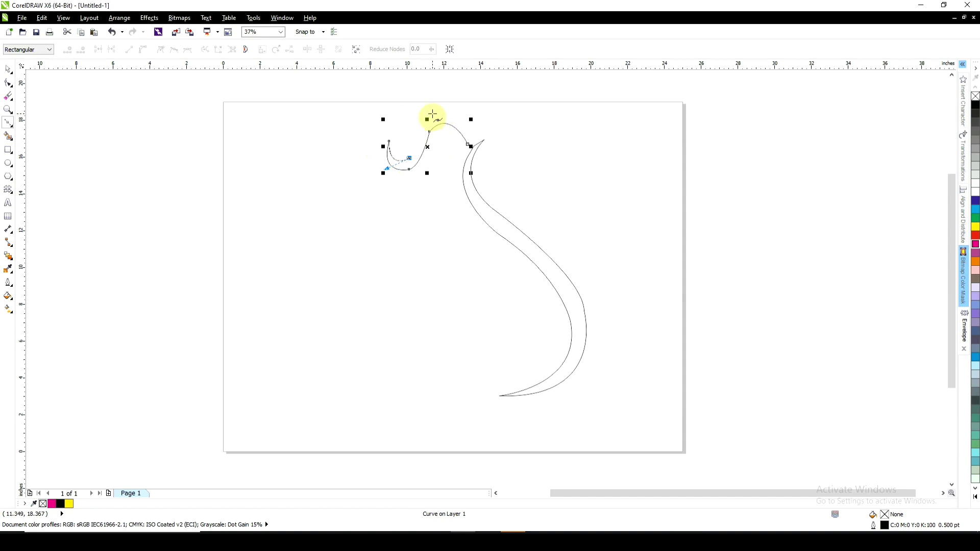
pyautogui.moveTo(433, 113)
pyautogui.mouseDown()
pyautogui.moveTo(453, 113)
pyautogui.moveTo(434, 114)
pyautogui.moveTo(473, 158)
pyautogui.moveTo(468, 141)
pyautogui.mouseUp()
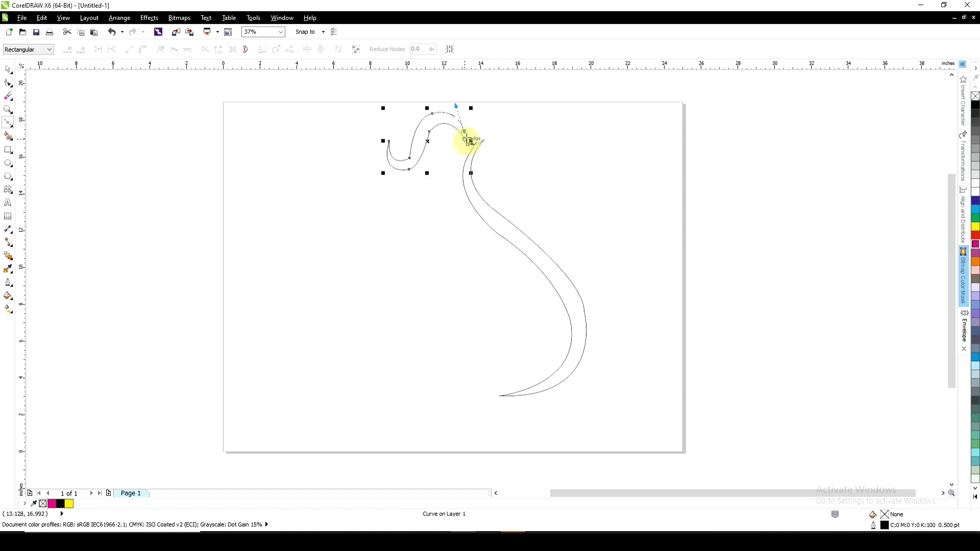
pyautogui.click(468, 141)
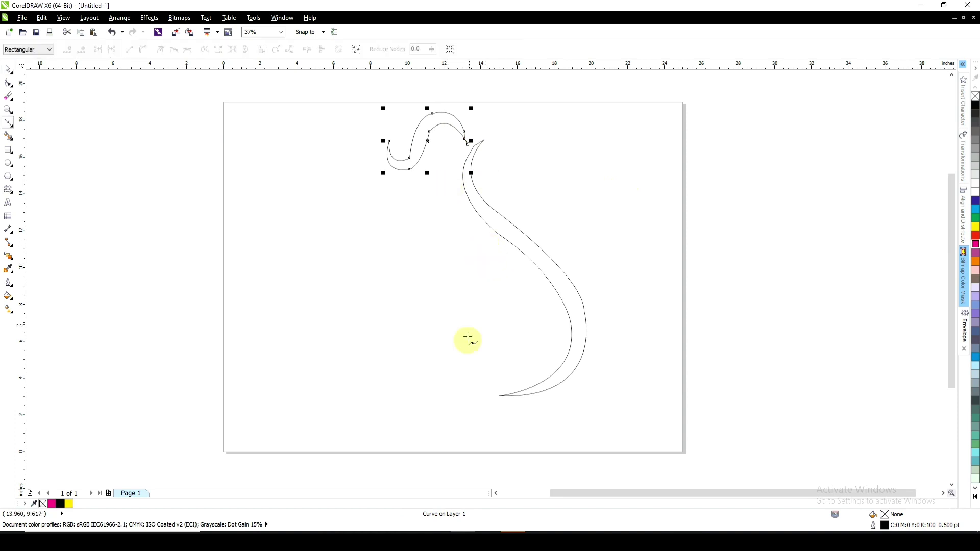
pyautogui.click(480, 238)
# Draw a thin closed strand with sharp cusps along the S curve's inner edge
pyautogui.moveTo(504, 281); pyautogui.dragTo(535, 299)
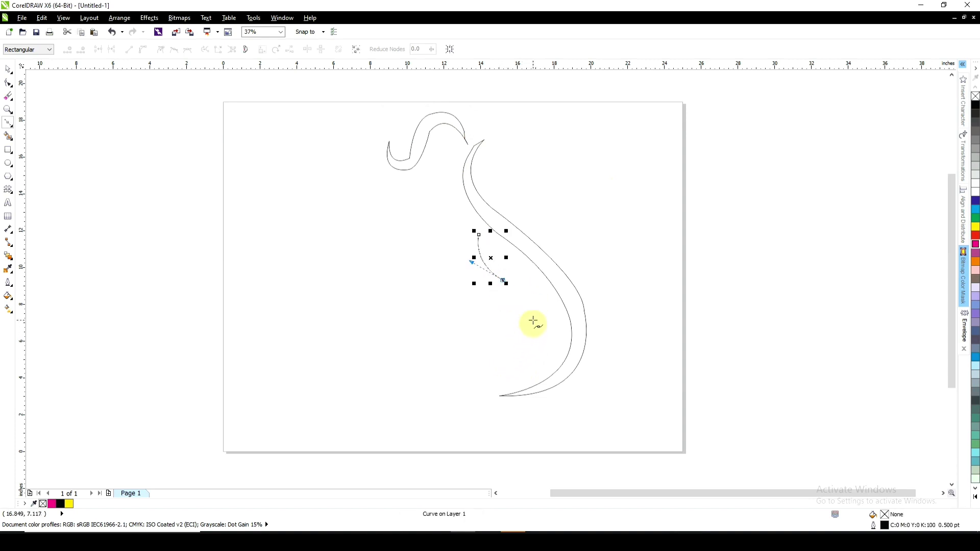
pyautogui.moveTo(529, 331); pyautogui.dragTo(515, 369)
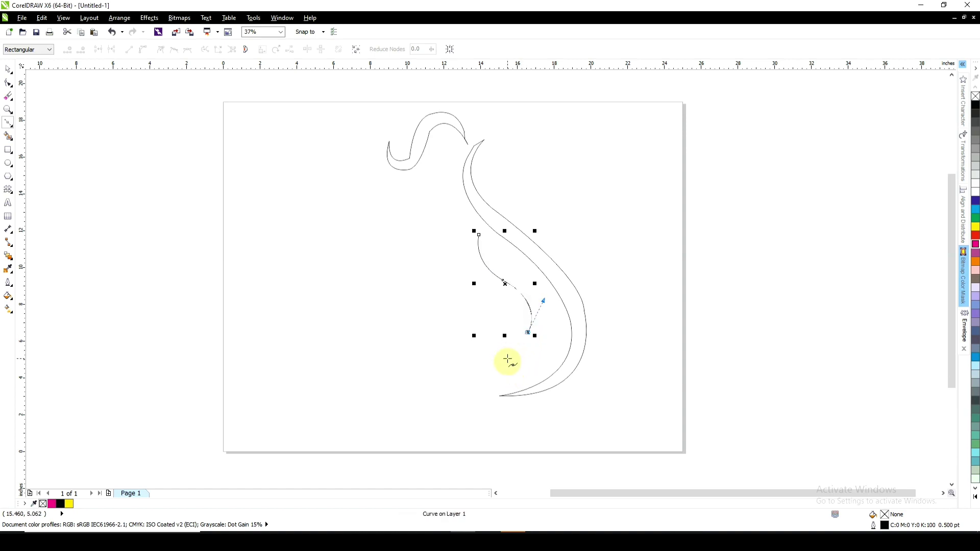
pyautogui.click(508, 359)
pyautogui.moveTo(501, 362); pyautogui.dragTo(504, 358)
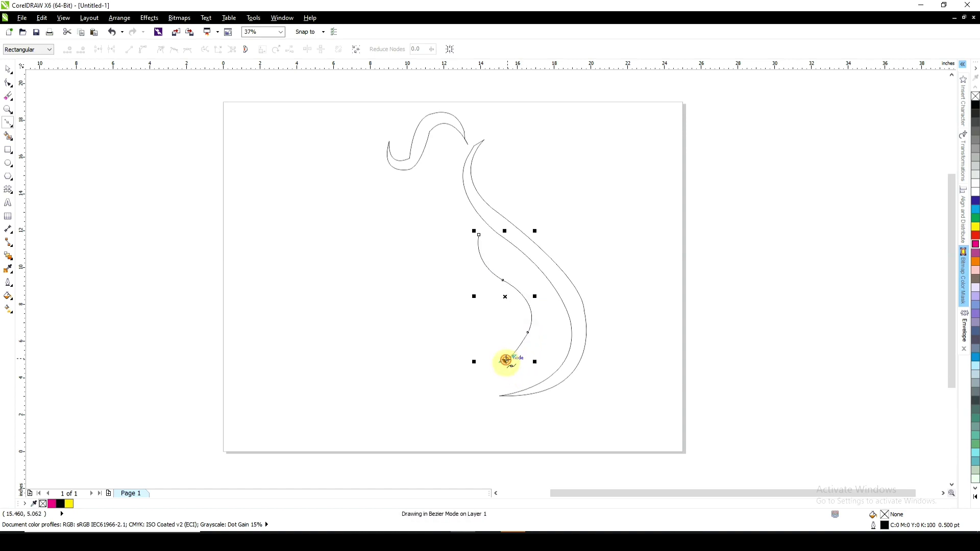
pyautogui.moveTo(520, 319)
pyautogui.mouseDown()
pyautogui.moveTo(519, 306)
pyautogui.moveTo(520, 318)
pyautogui.mouseUp()
pyautogui.moveTo(503, 280); pyautogui.dragTo(482, 283)
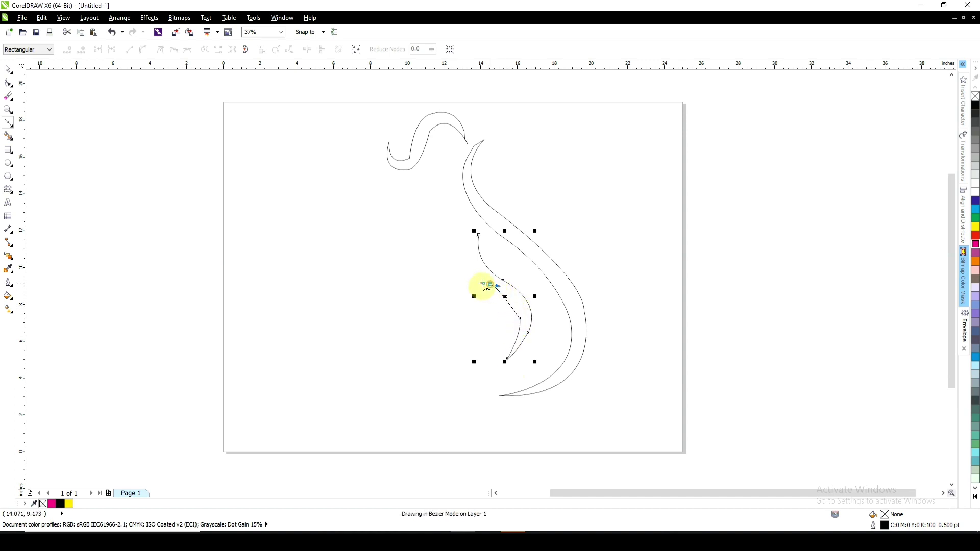
pyautogui.hotkey('ctrl', 'z')
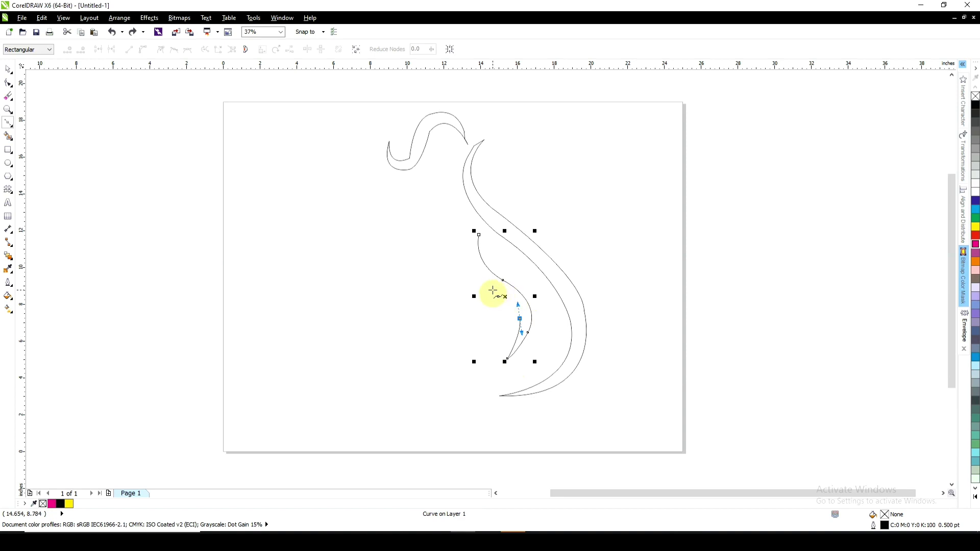
pyautogui.click(520, 319)
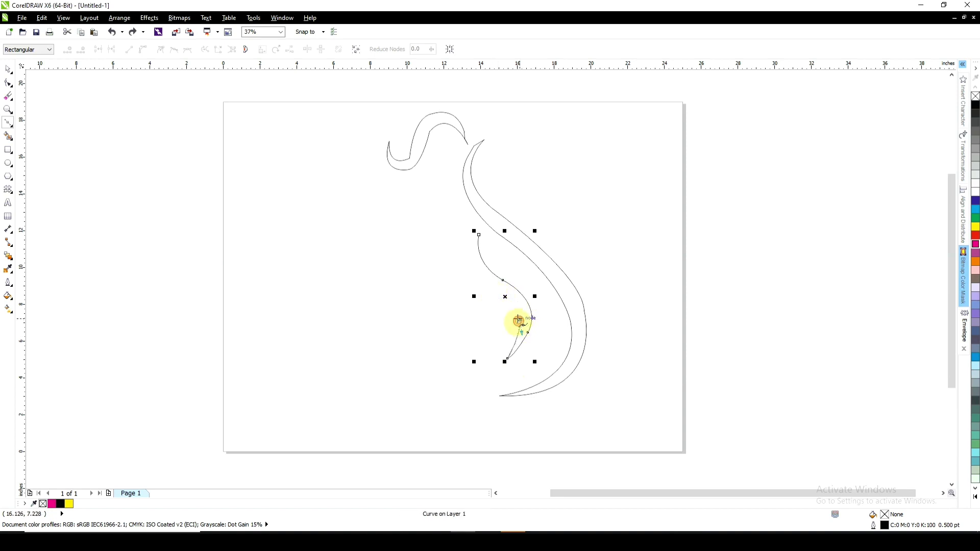
pyautogui.moveTo(494, 290); pyautogui.dragTo(469, 280)
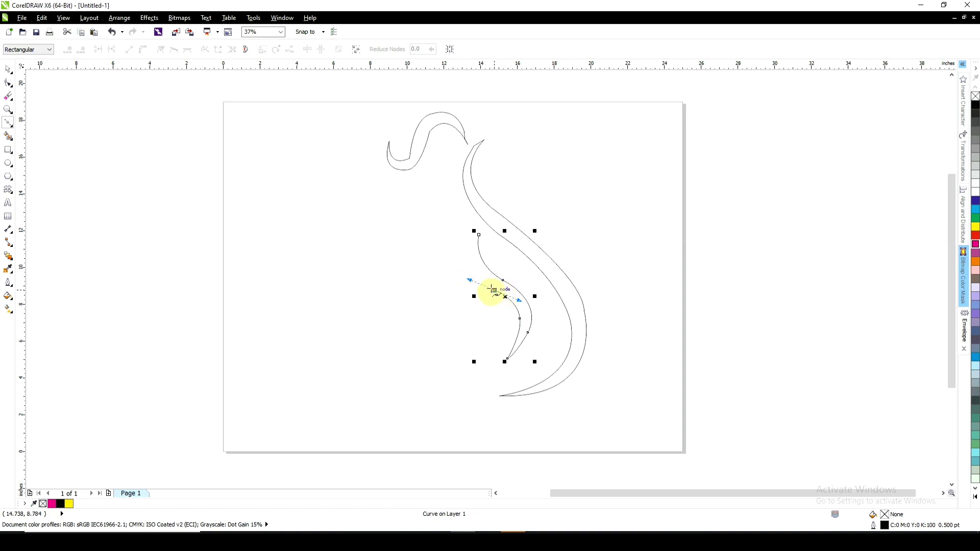
pyautogui.click(493, 289)
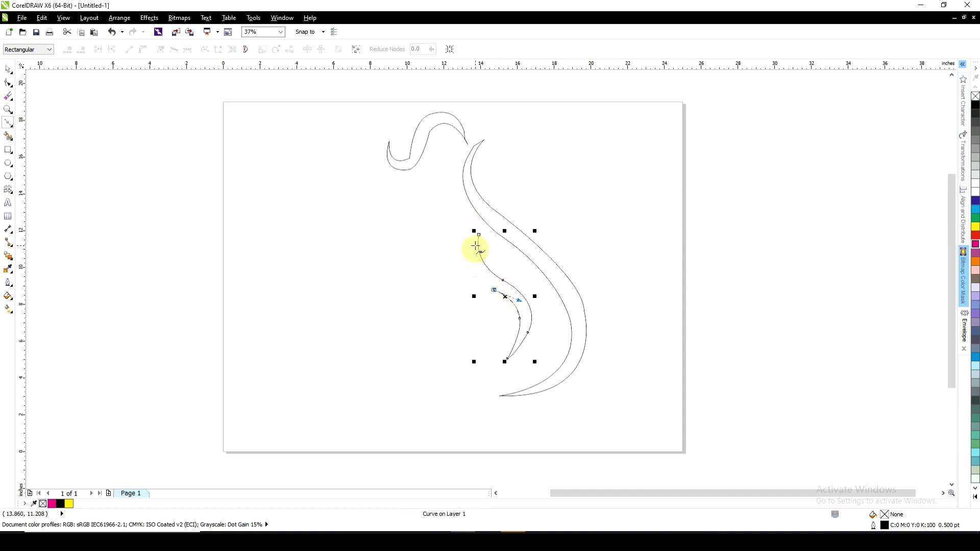
pyautogui.moveTo(475, 246); pyautogui.dragTo(478, 221)
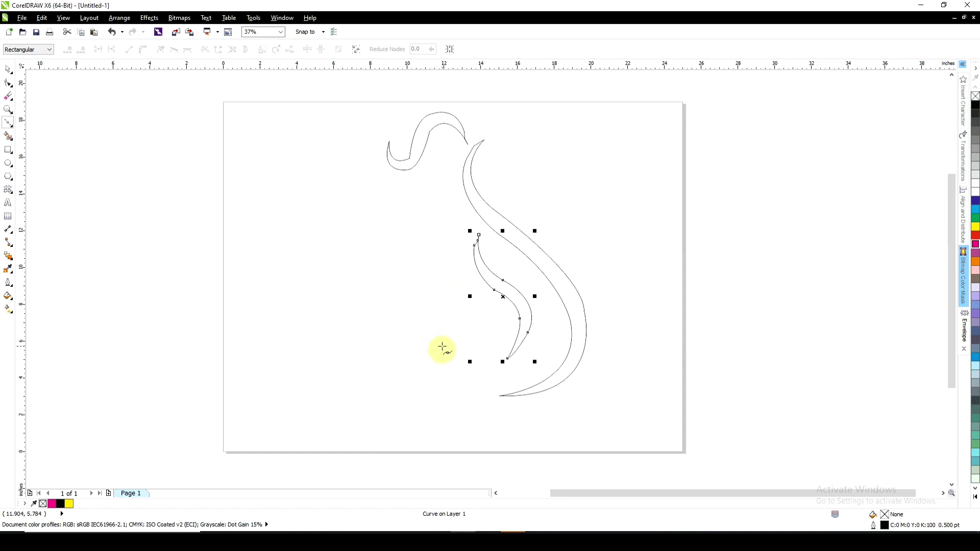
pyautogui.click(352, 318)
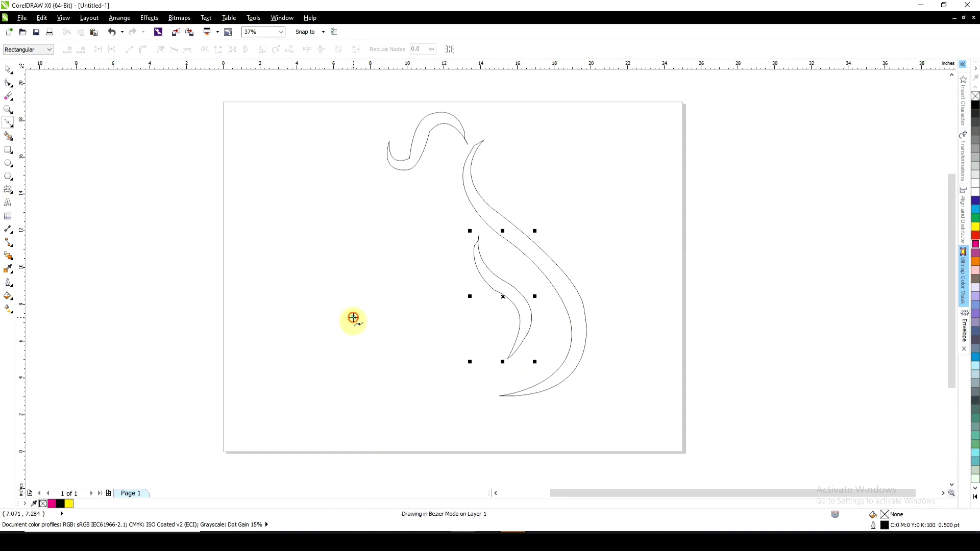
# Draw a thin horizontal crescent left of the lower S curve, redoing its closing segment
pyautogui.click(479, 321)
pyautogui.moveTo(478, 320); pyautogui.dragTo(523, 296)
pyautogui.press('space')
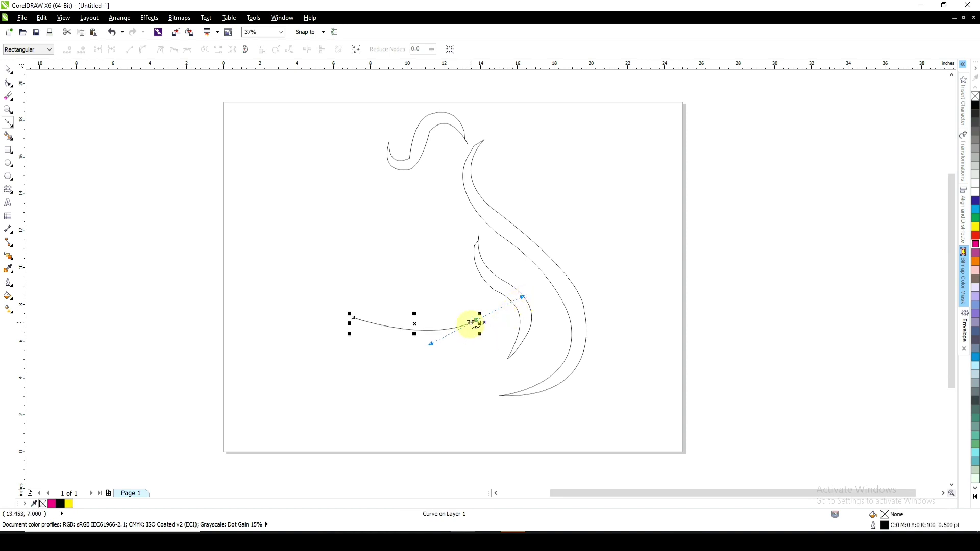
pyautogui.click(476, 320)
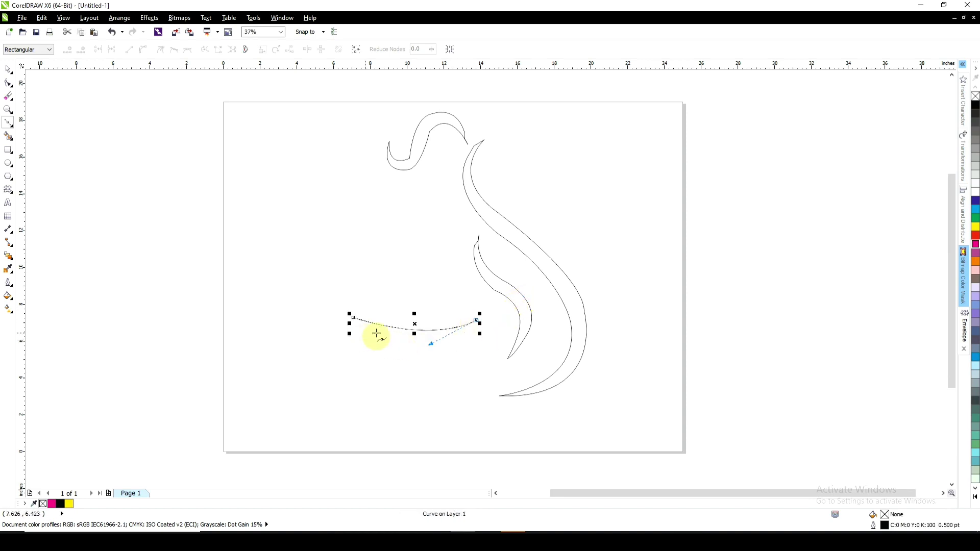
pyautogui.moveTo(403, 336); pyautogui.dragTo(351, 327)
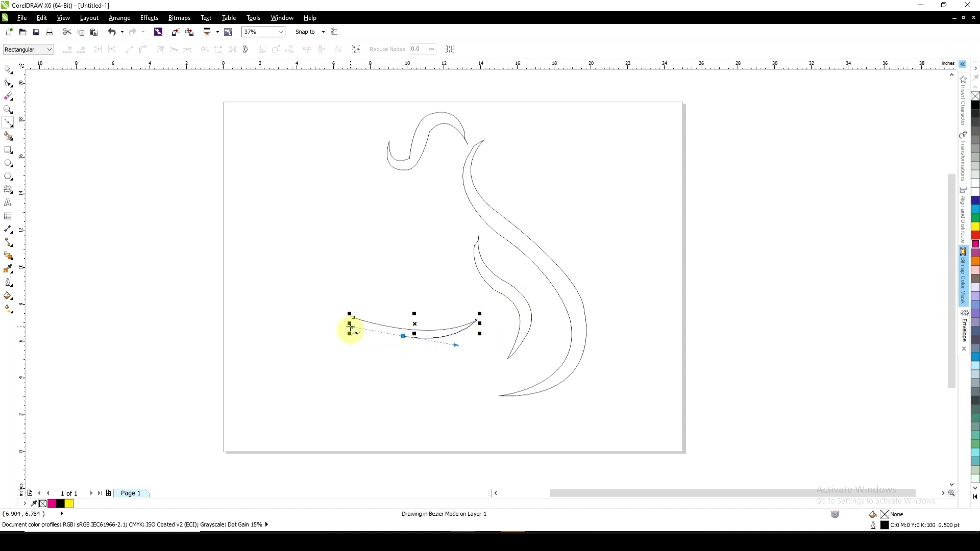
pyautogui.click(361, 326)
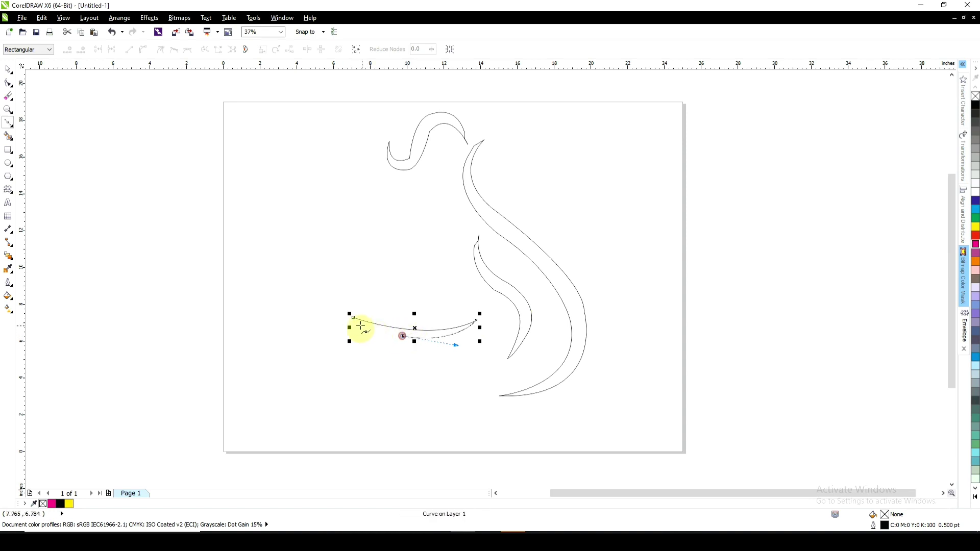
pyautogui.moveTo(356, 321); pyautogui.dragTo(365, 330)
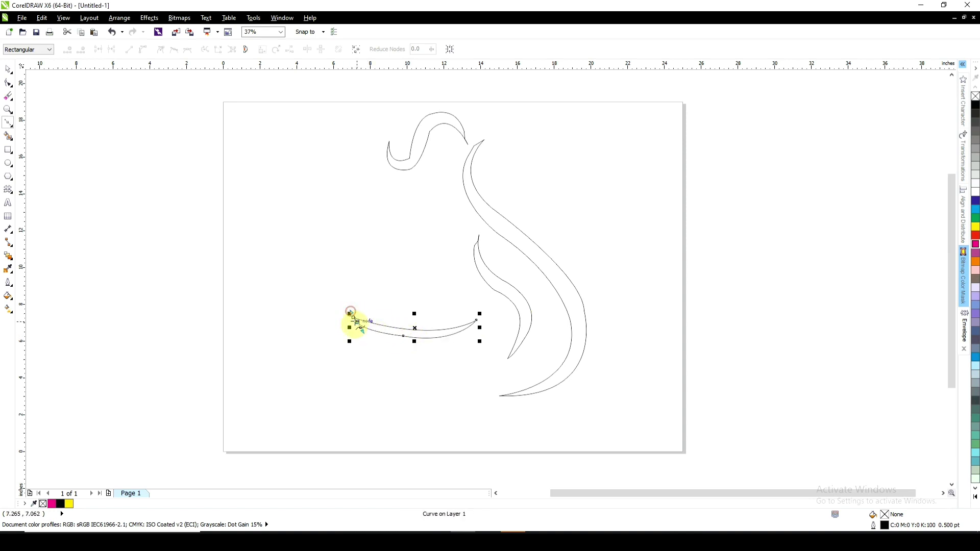
pyautogui.hotkey('ctrl', 'z')
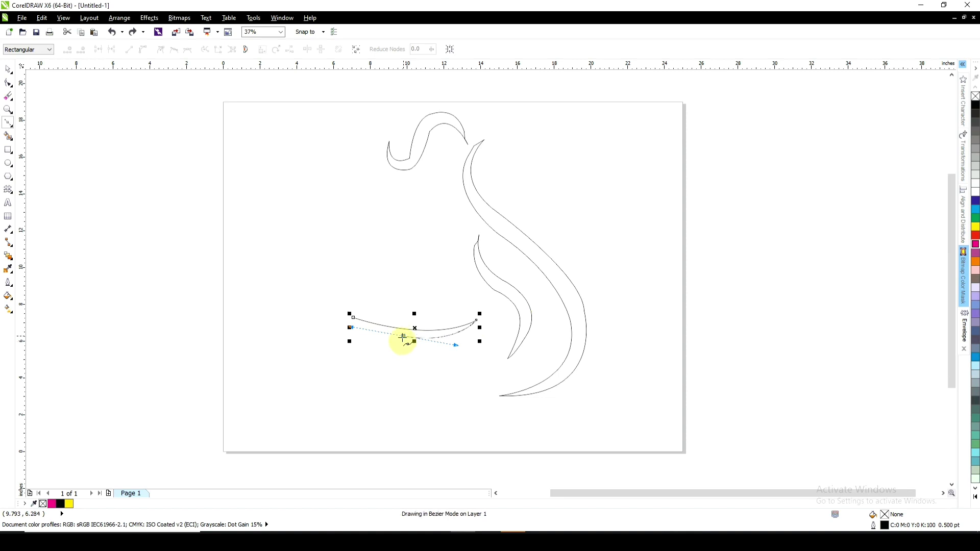
pyautogui.moveTo(353, 317); pyautogui.dragTo(362, 322)
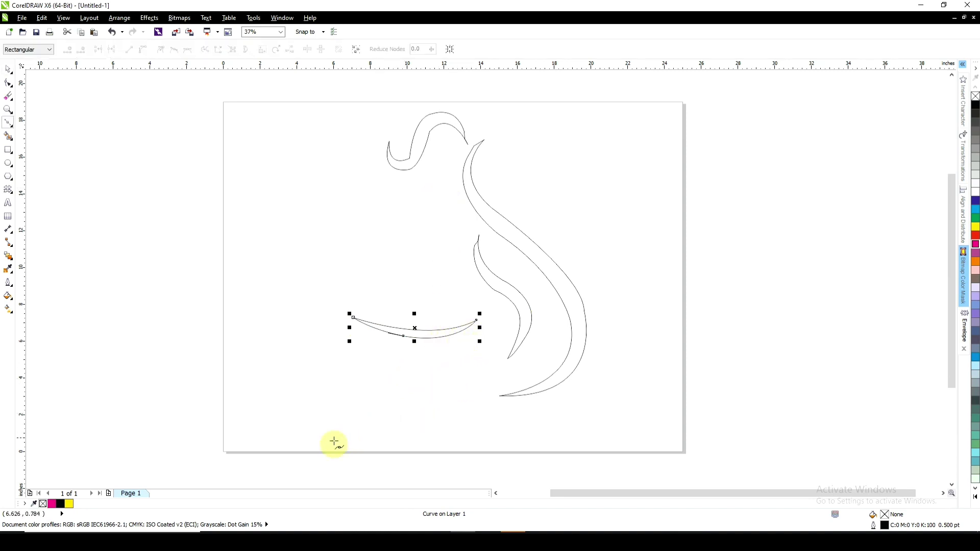
# Draw a strand's outer edge rising from the page's bottom-left up to the crescent
pyautogui.click(300, 457)
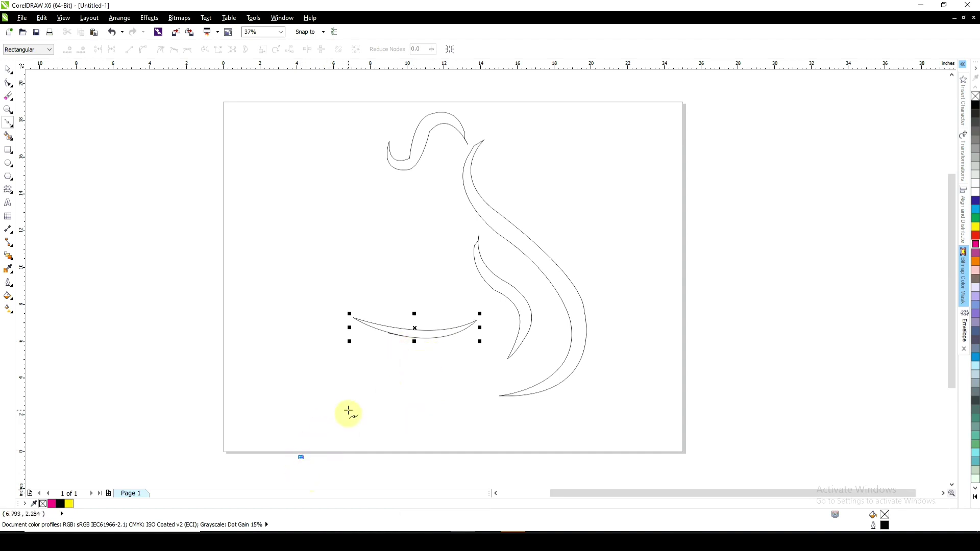
pyautogui.moveTo(348, 410); pyautogui.dragTo(416, 416)
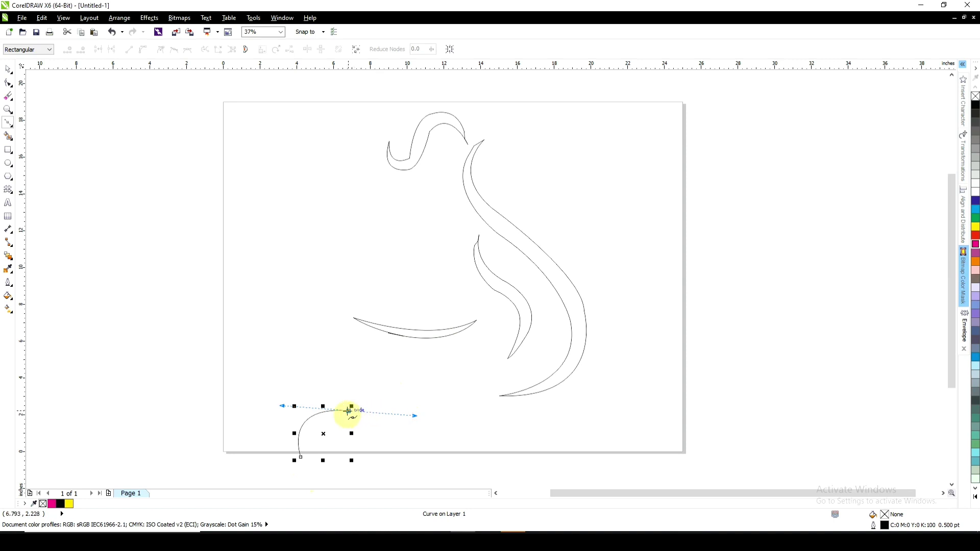
pyautogui.moveTo(426, 378); pyautogui.dragTo(434, 339)
pyautogui.click(427, 379)
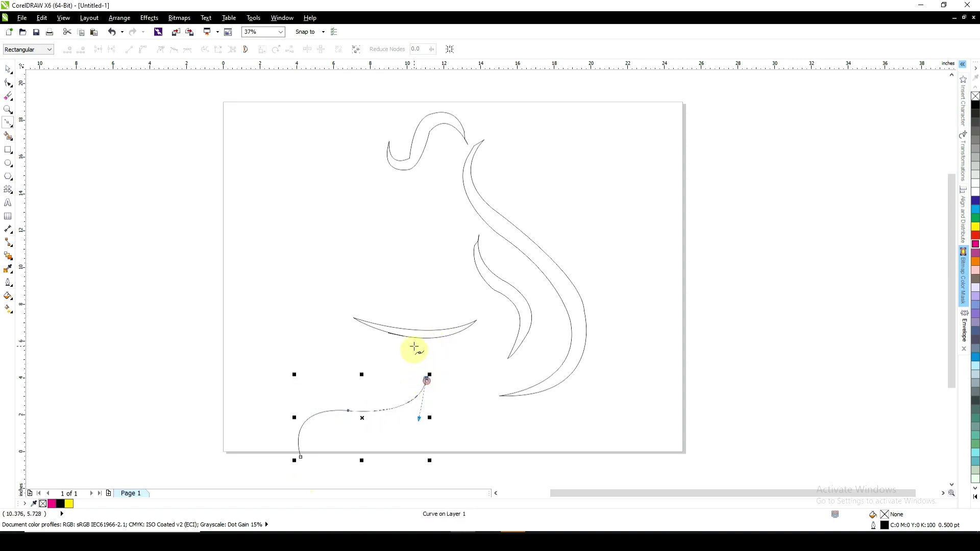
pyautogui.moveTo(412, 337); pyautogui.dragTo(397, 326)
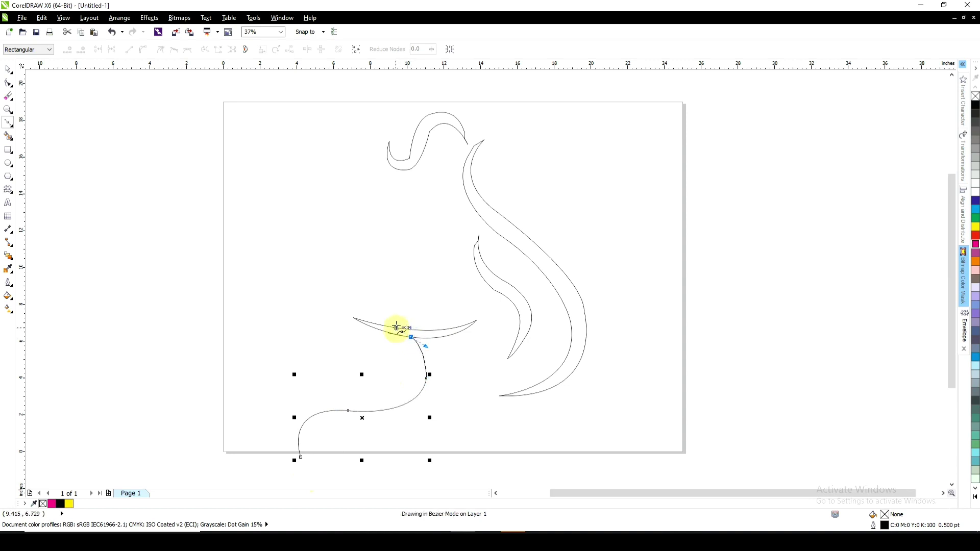
pyautogui.click(412, 336)
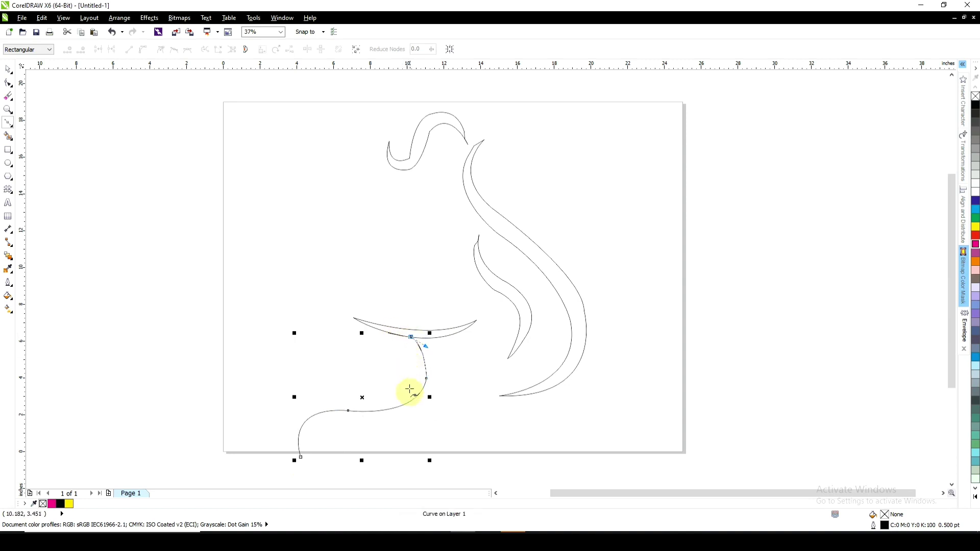
pyautogui.moveTo(408, 394); pyautogui.dragTo(380, 408)
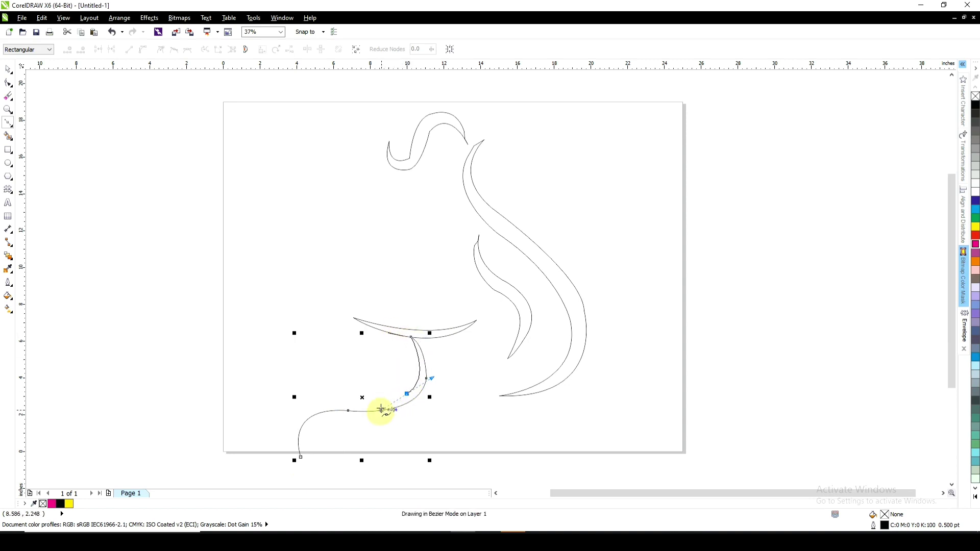
# Bring the strand's inner edge back down to the bottom-left and close the shape
pyautogui.click(406, 394)
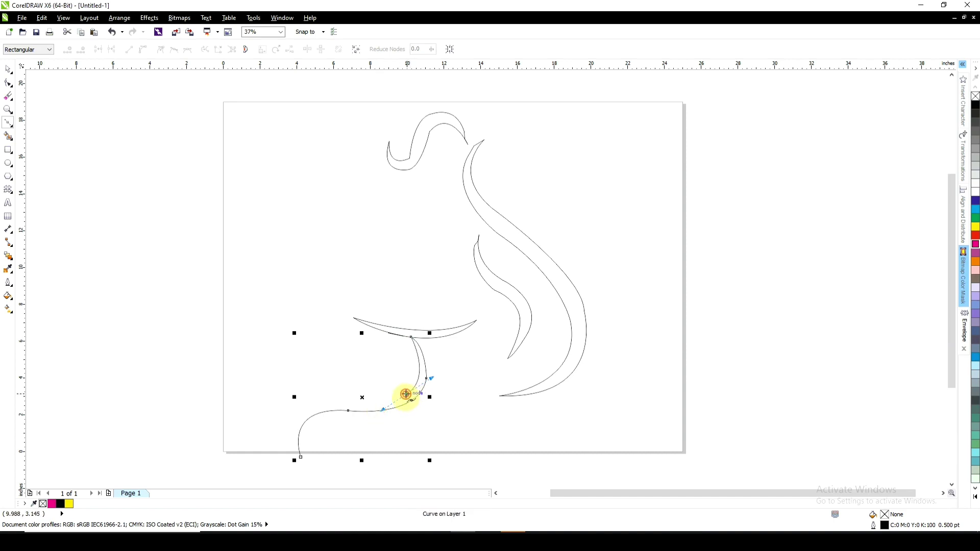
pyautogui.moveTo(351, 398); pyautogui.dragTo(326, 395)
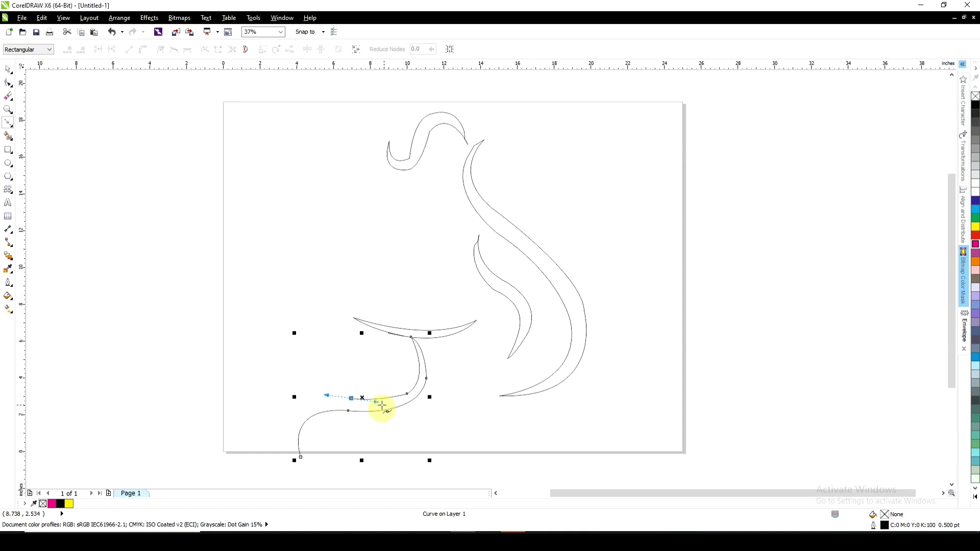
pyautogui.click(353, 398)
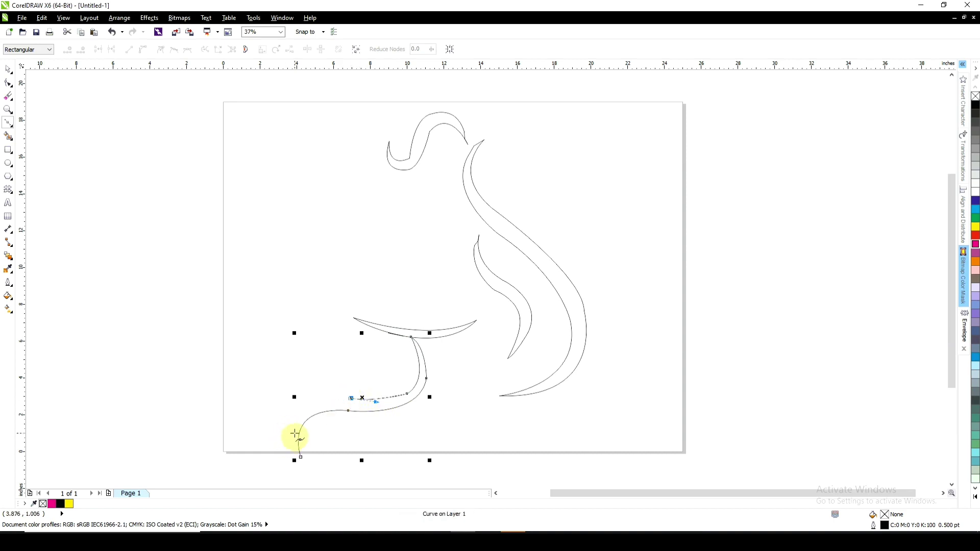
pyautogui.moveTo(295, 432); pyautogui.dragTo(294, 439)
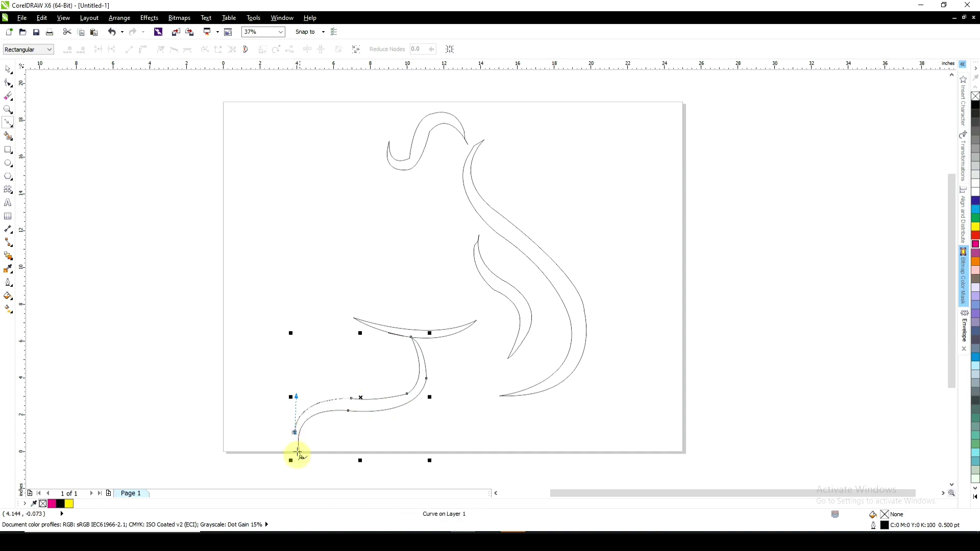
pyautogui.click(295, 448)
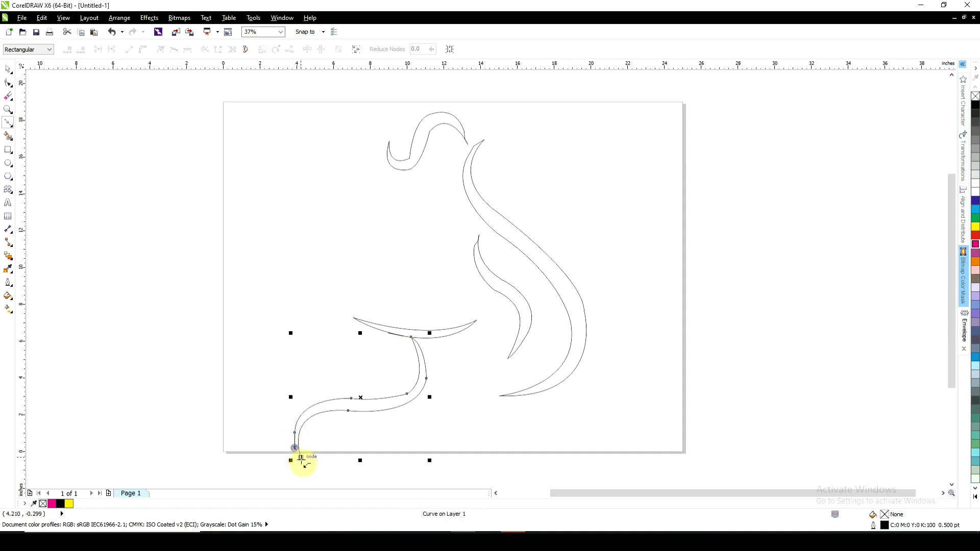
pyautogui.click(301, 458)
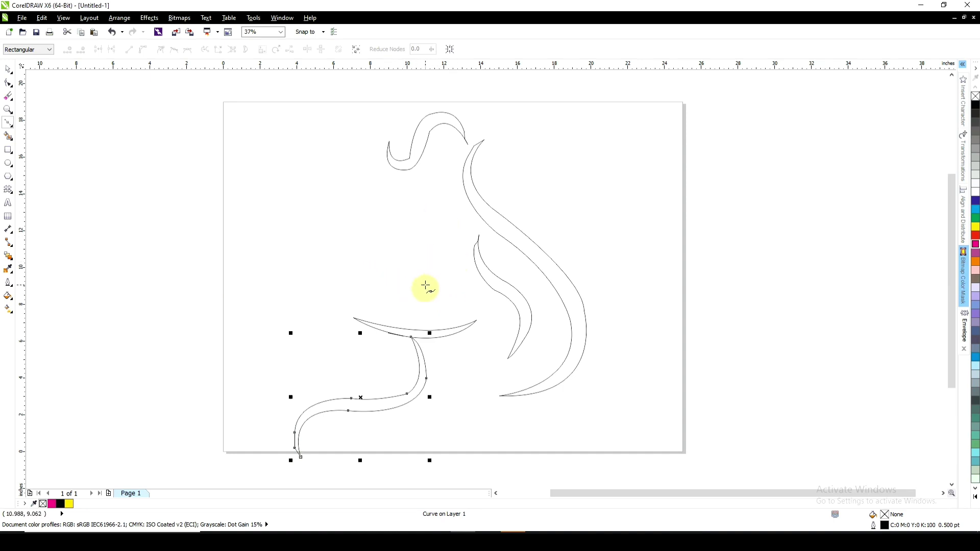
pyautogui.press('space')
pyautogui.click(206, 284)
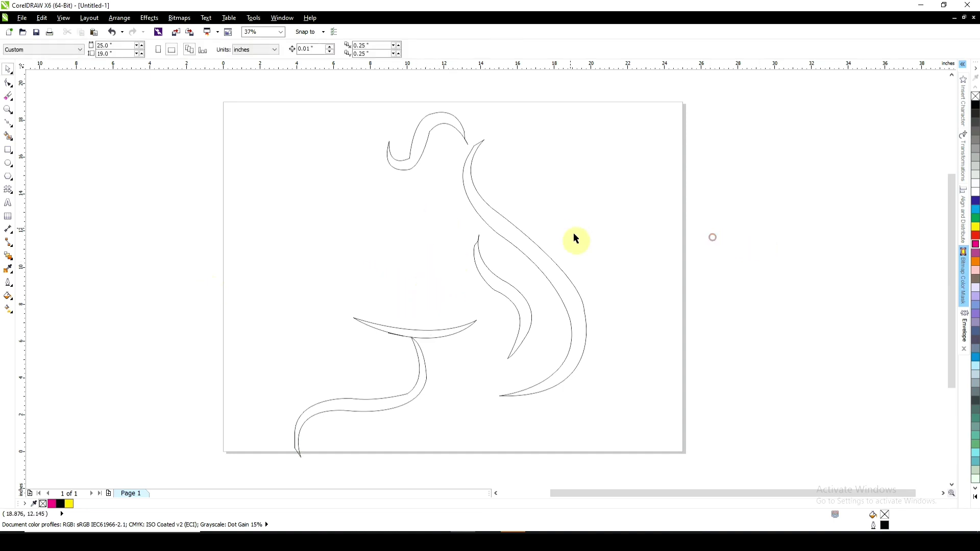
# Draw a heart from the Basic Shapes presets to the left of the page
pyautogui.press('space')
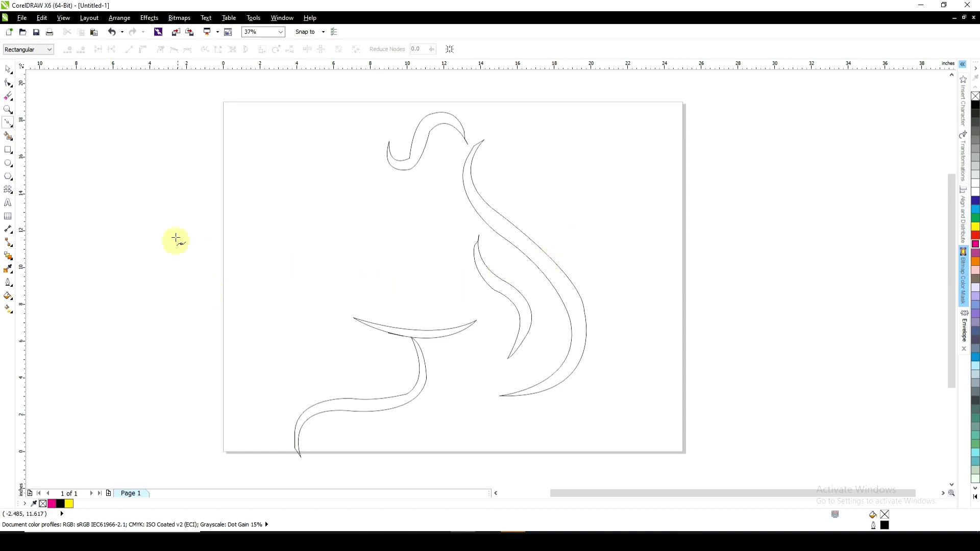
pyautogui.click(12, 193)
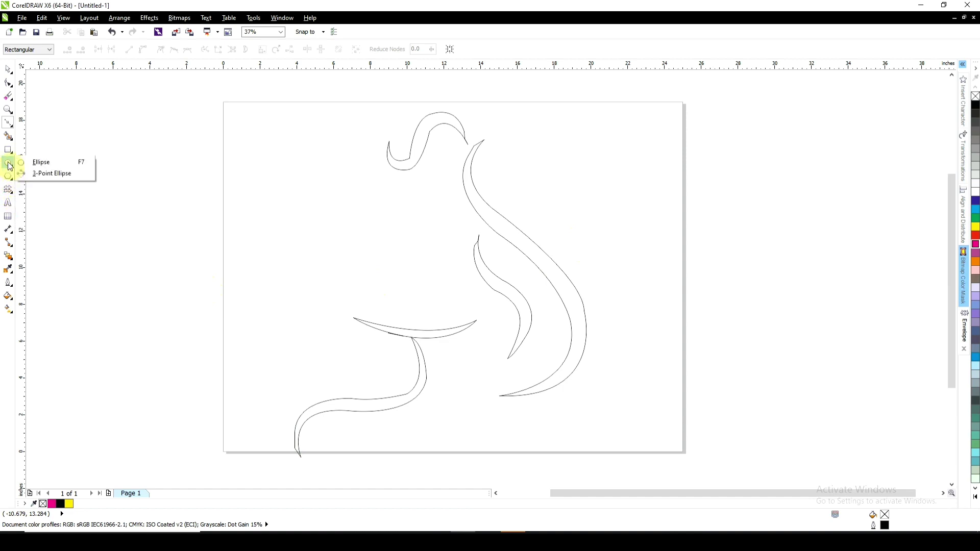
pyautogui.moveTo(8, 188)
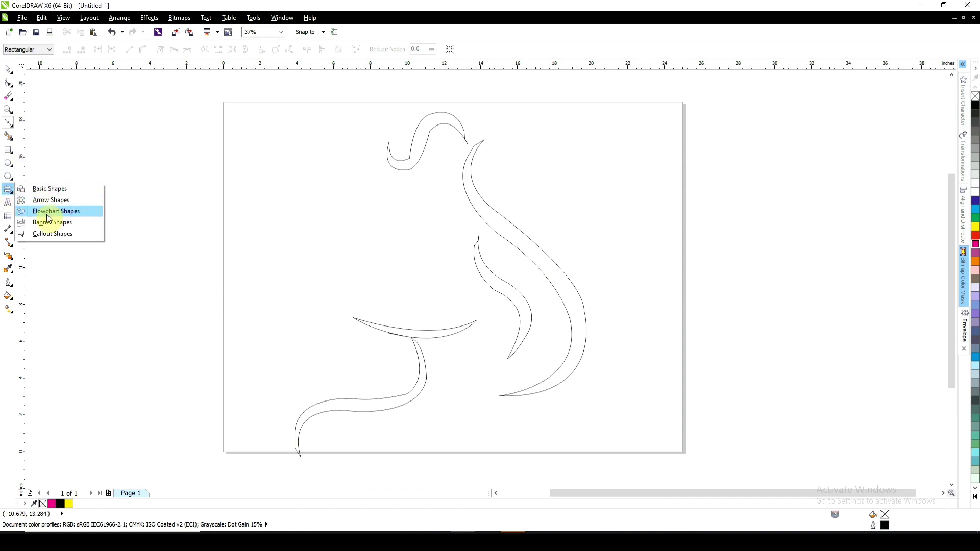
pyautogui.click(50, 189)
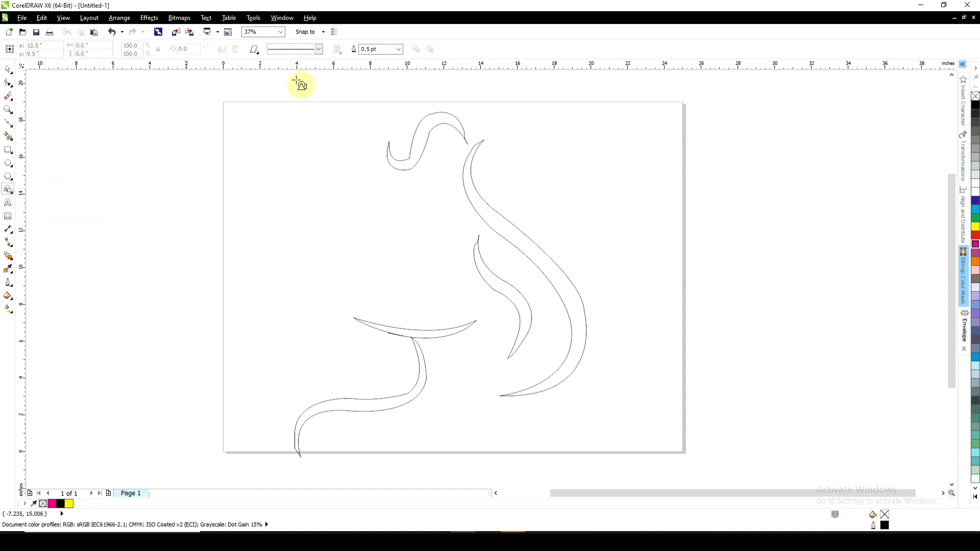
pyautogui.click(258, 51)
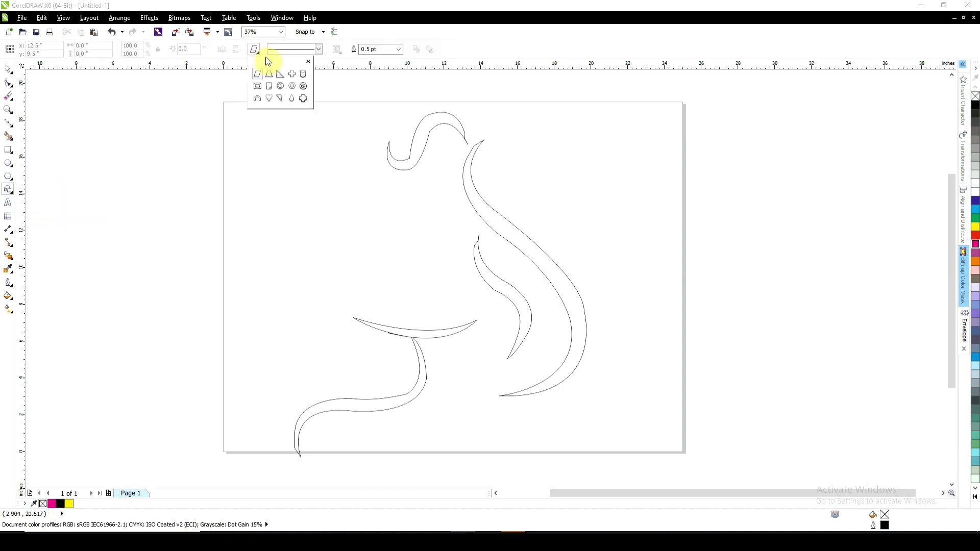
pyautogui.click(266, 99)
pyautogui.moveTo(176, 246); pyautogui.dragTo(220, 304)
# Move the heart onto the face, rotate it about 67° and flatten it into lips
pyautogui.press('space')
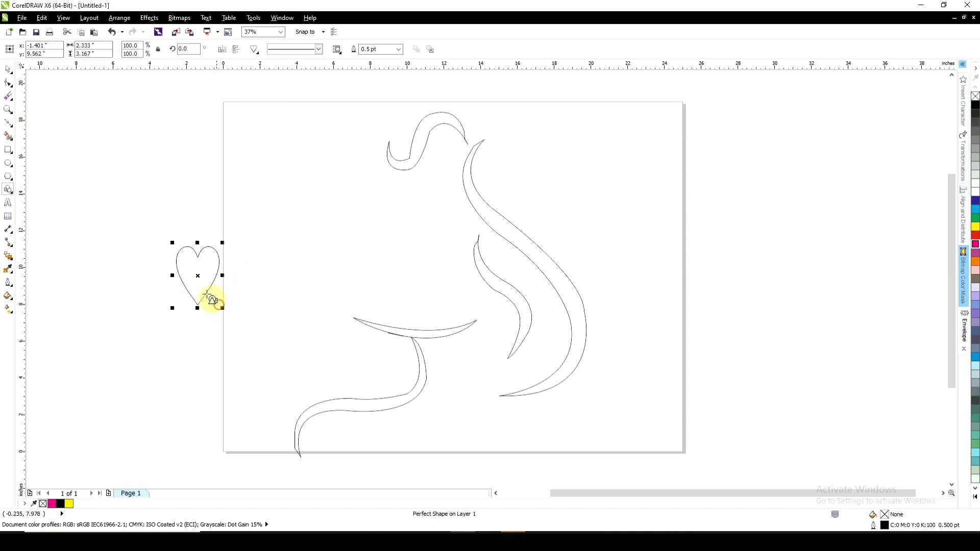
pyautogui.click(198, 281)
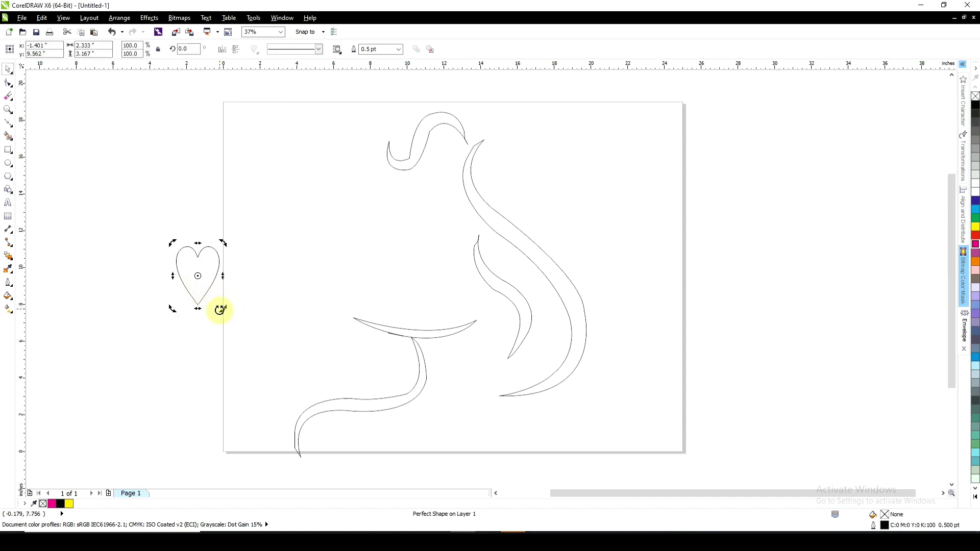
pyautogui.moveTo(224, 306)
pyautogui.mouseDown()
pyautogui.moveTo(214, 294)
pyautogui.moveTo(372, 273)
pyautogui.moveTo(383, 290)
pyautogui.moveTo(362, 269)
pyautogui.mouseUp()
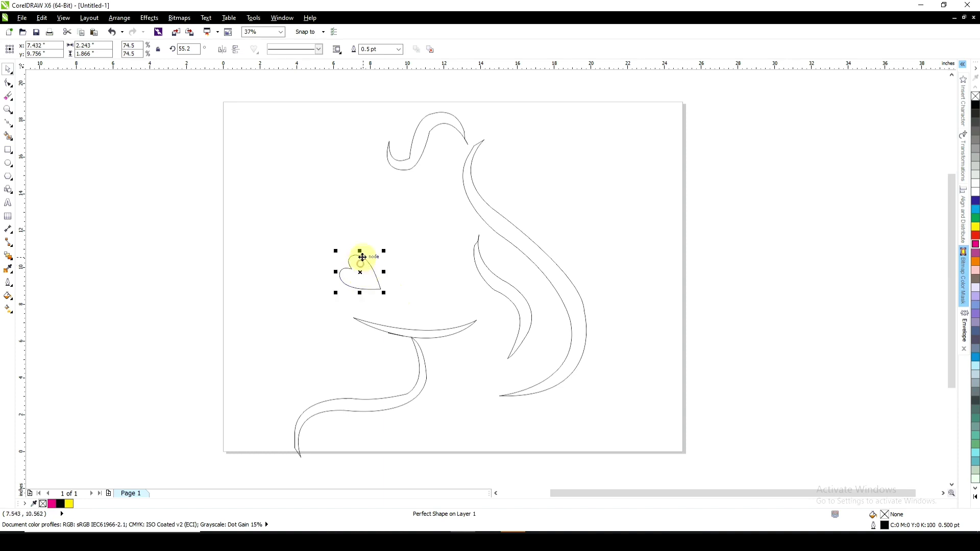
pyautogui.moveTo(360, 251); pyautogui.dragTo(381, 241)
pyautogui.click(368, 273)
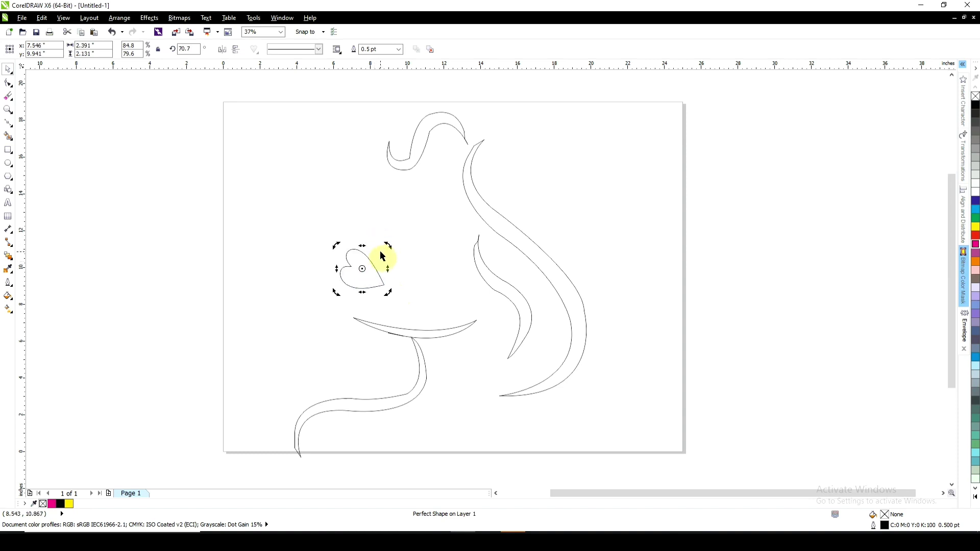
pyautogui.click(372, 282)
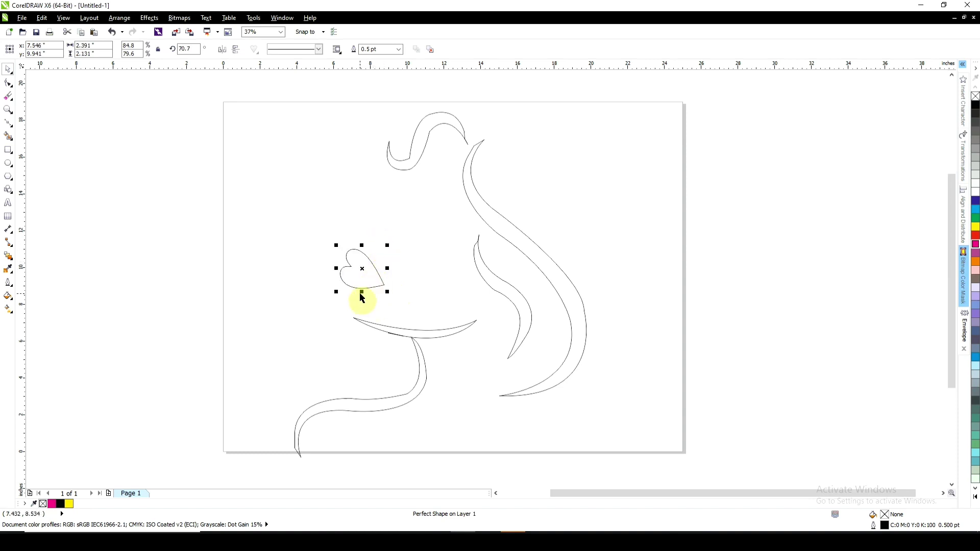
pyautogui.click(361, 293)
pyautogui.moveTo(361, 293); pyautogui.dragTo(378, 286)
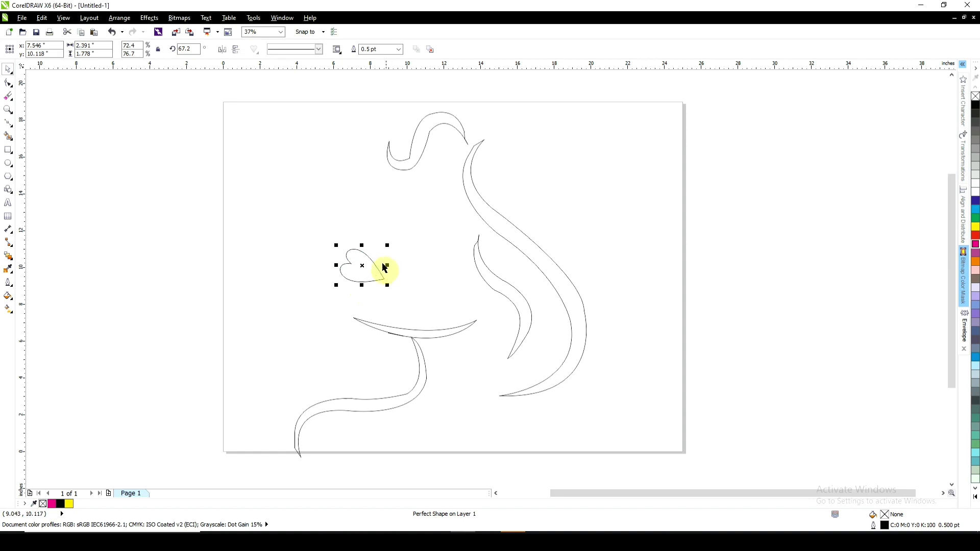
# Trim the heart with a tilted ellipse, then delete the ellipse to leave the lip shape
pyautogui.click(8, 163)
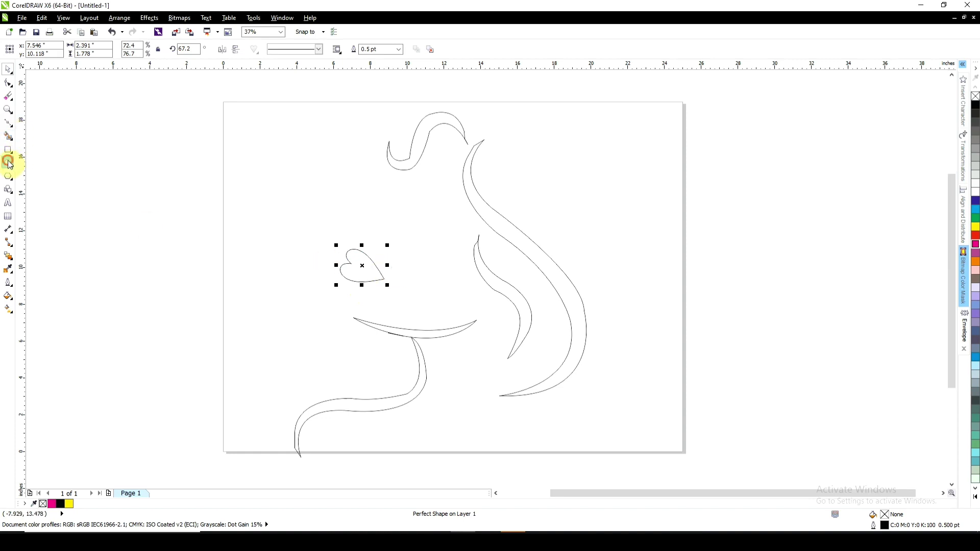
pyautogui.moveTo(359, 235)
pyautogui.mouseDown()
pyautogui.moveTo(406, 276)
pyautogui.moveTo(410, 251)
pyautogui.mouseUp()
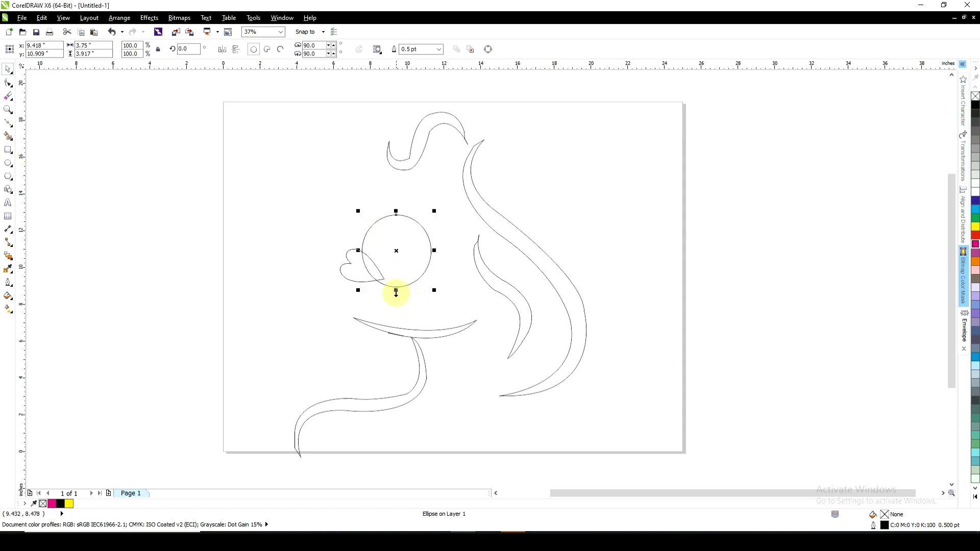
pyautogui.moveTo(397, 290)
pyautogui.mouseDown()
pyautogui.moveTo(397, 305)
pyautogui.moveTo(454, 284)
pyautogui.mouseUp()
pyautogui.click(410, 299)
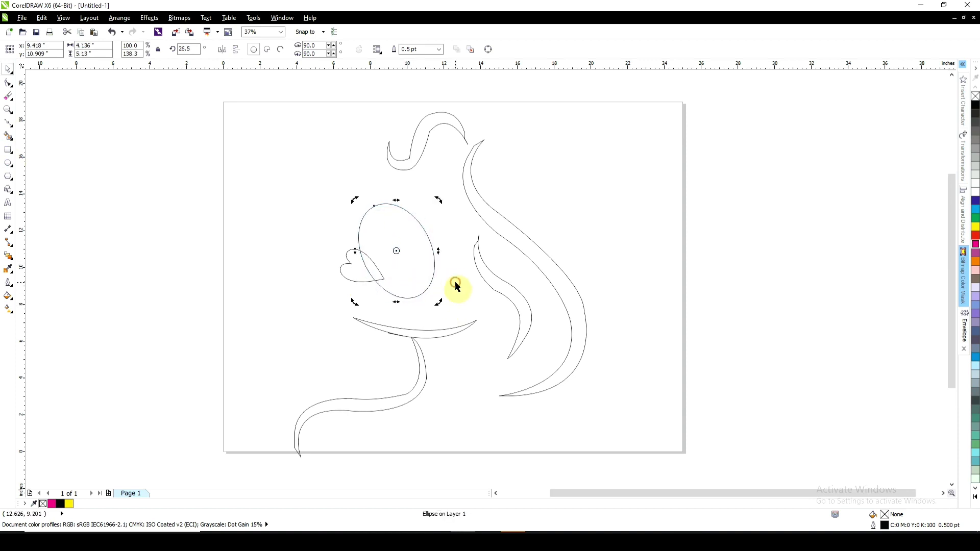
pyautogui.keyDown('shift'); pyautogui.click(352, 278); pyautogui.keyUp('shift')
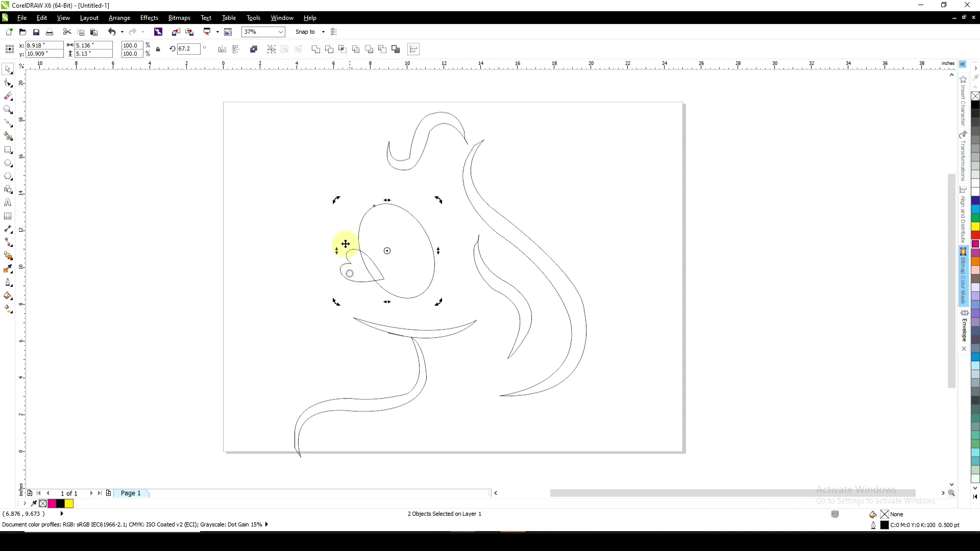
pyautogui.click(326, 57)
pyautogui.click(187, 256)
pyautogui.click(408, 279)
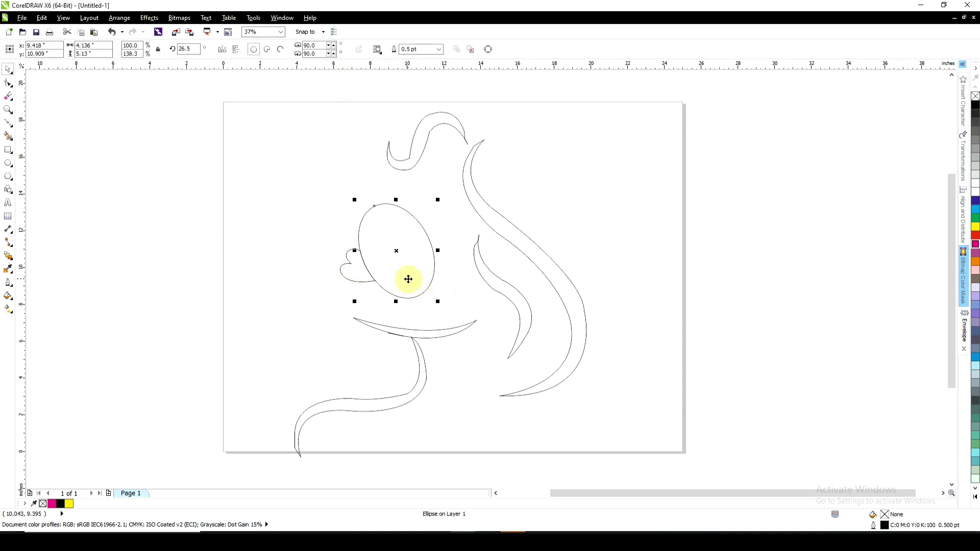
pyautogui.press('Delete')
pyautogui.click(359, 279)
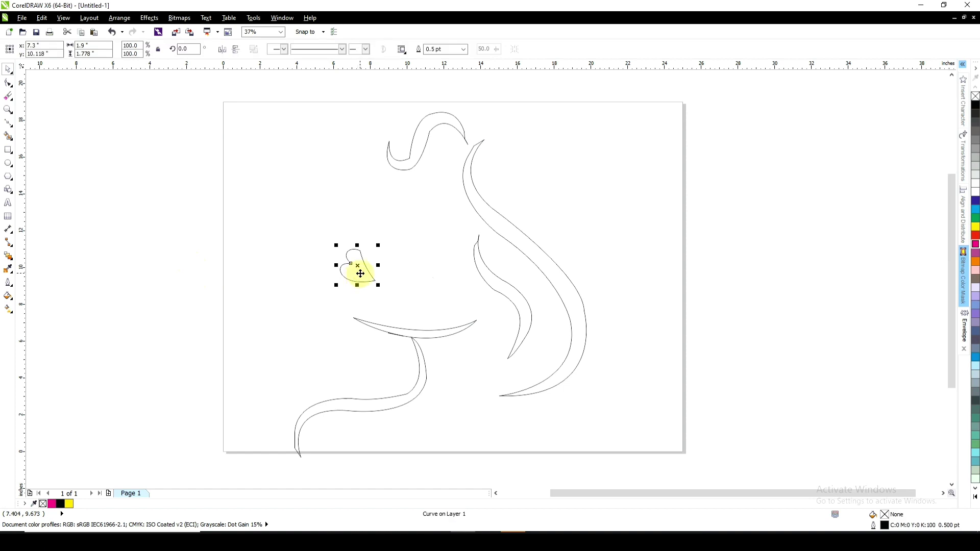
pyautogui.click(197, 244)
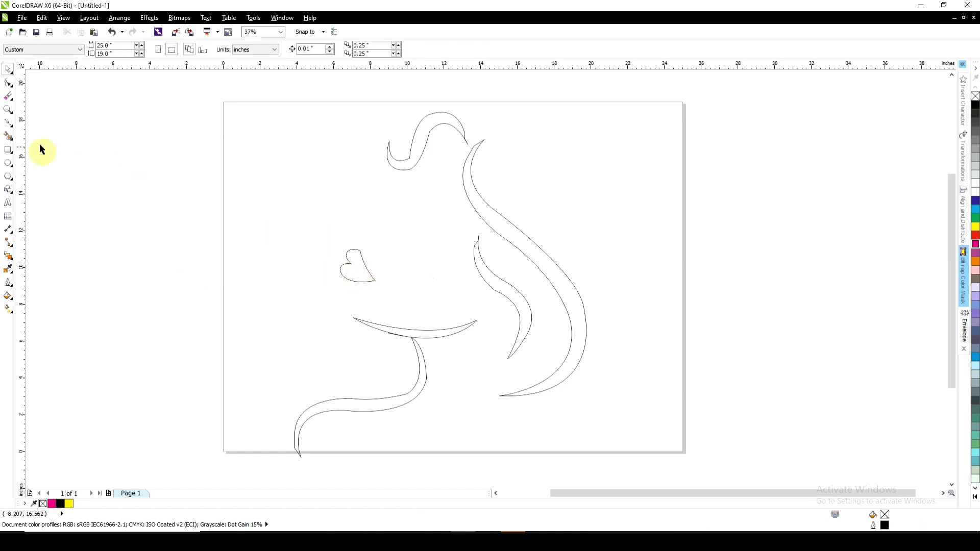
pyautogui.click(9, 125)
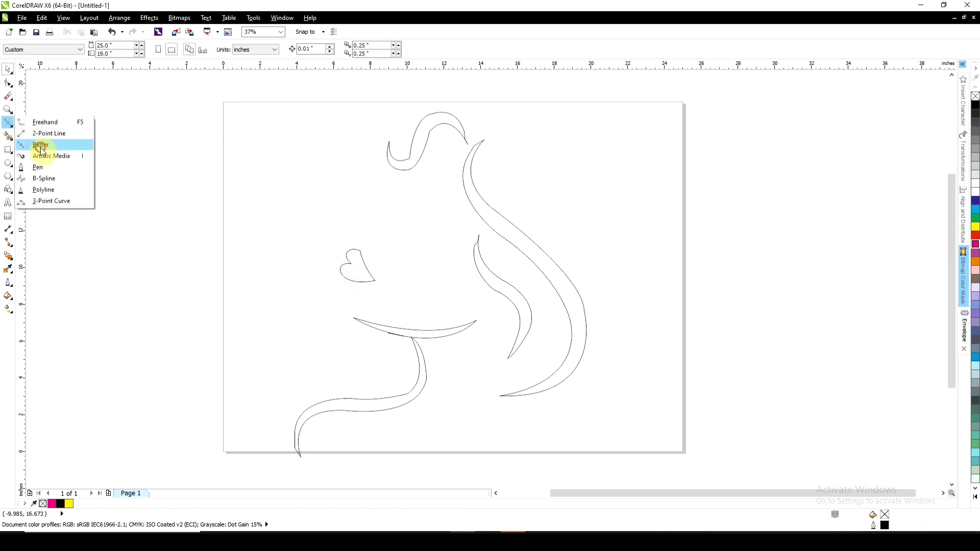
# Draw a closed curved eyebrow shape above the face with the Bezier tool
pyautogui.click(41, 145)
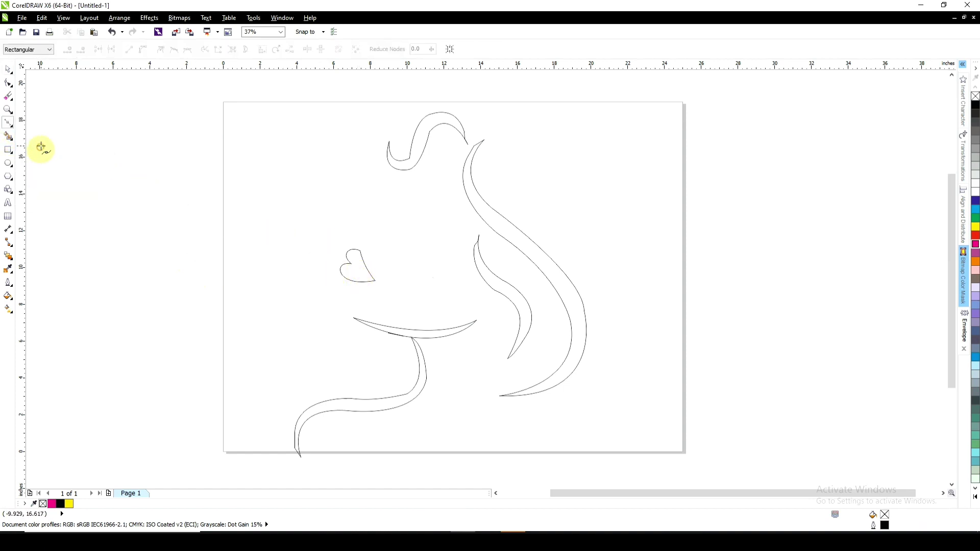
pyautogui.click(463, 225)
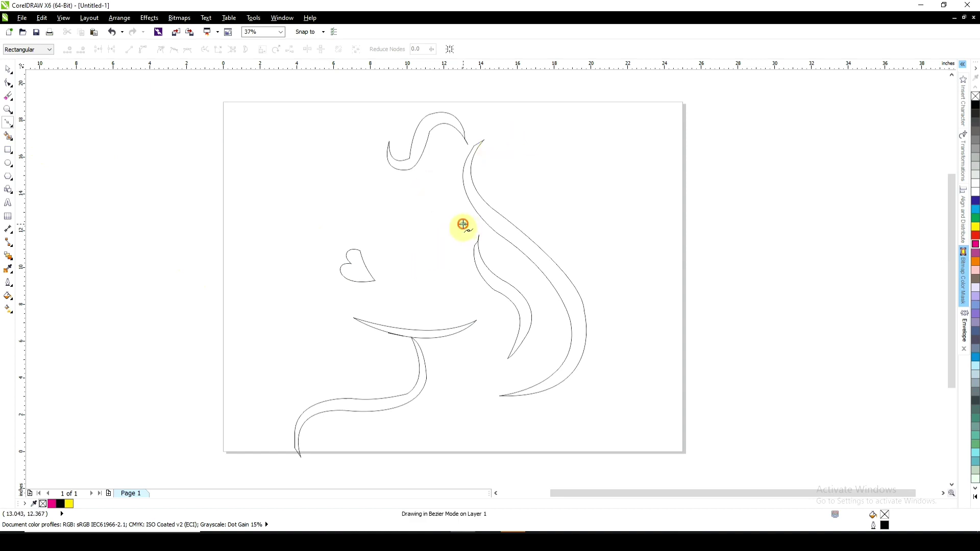
pyautogui.click(431, 176)
pyautogui.moveTo(432, 176); pyautogui.dragTo(404, 166)
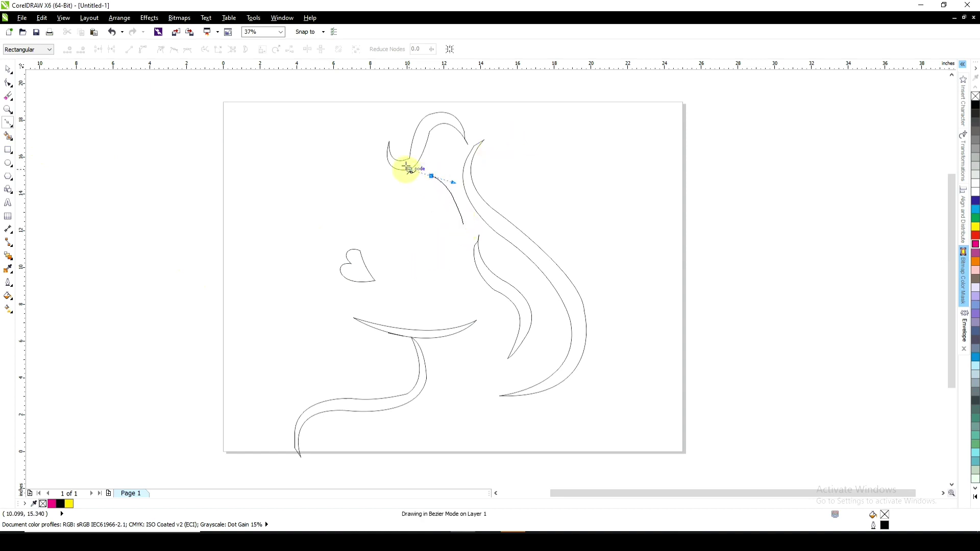
pyautogui.click(431, 176)
pyautogui.moveTo(419, 189); pyautogui.dragTo(426, 202)
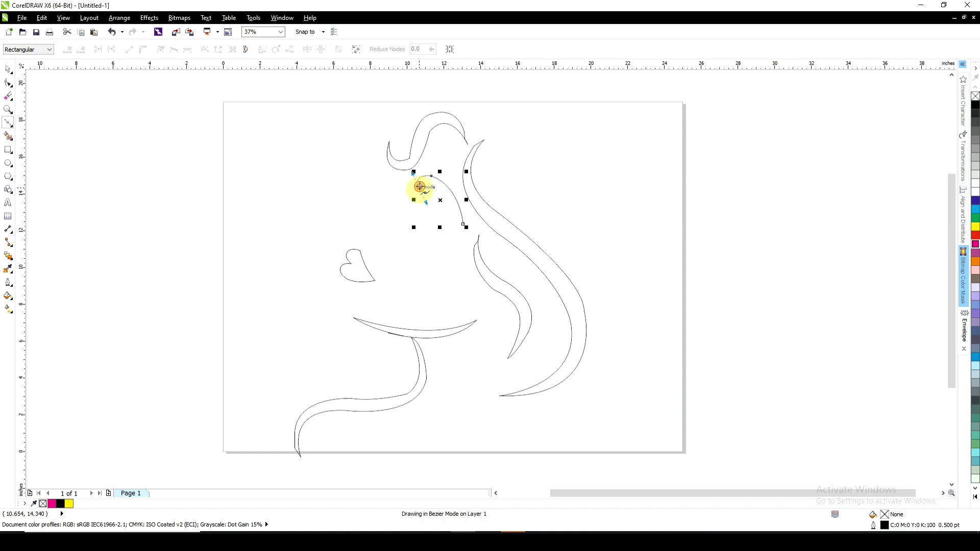
pyautogui.moveTo(457, 211); pyautogui.dragTo(453, 205)
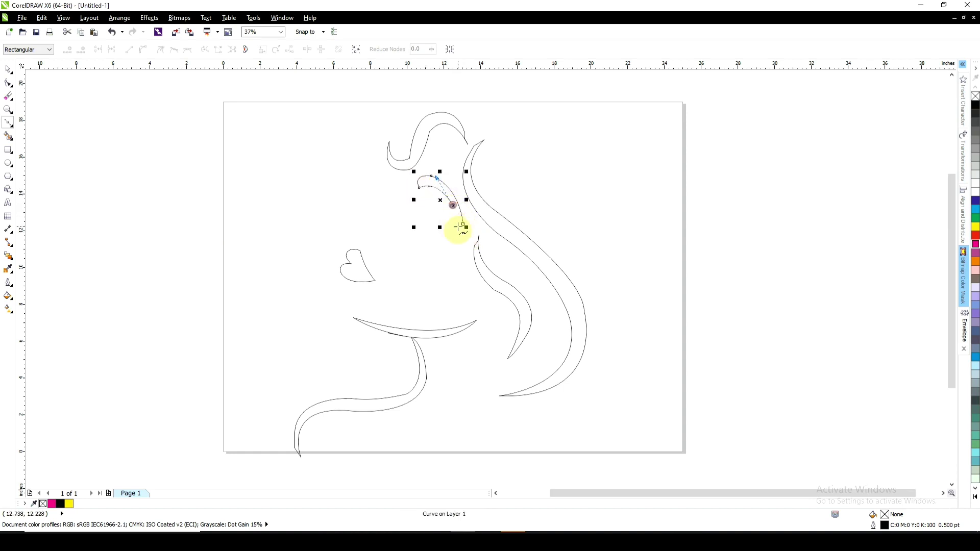
pyautogui.click(460, 215)
pyautogui.hotkey('ctrl', 'z')
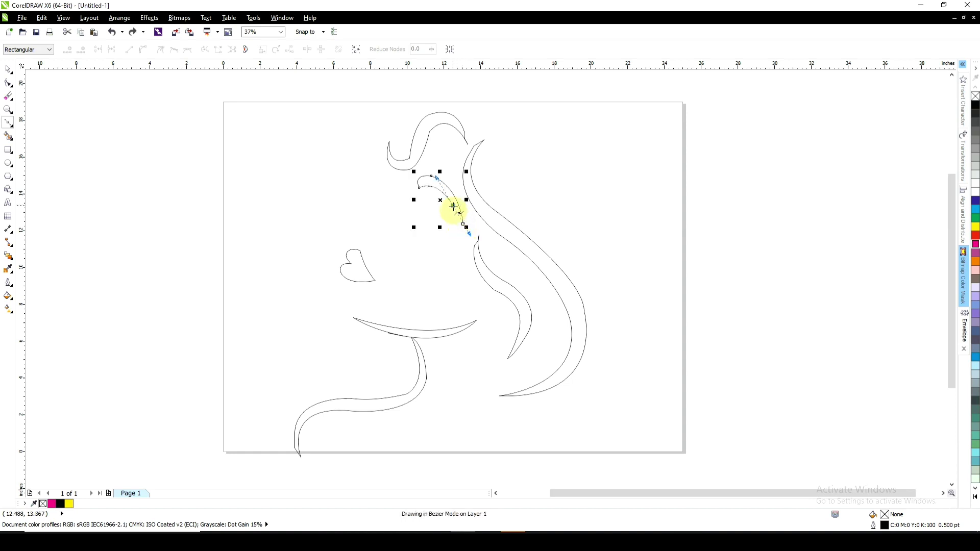
pyautogui.click(458, 214)
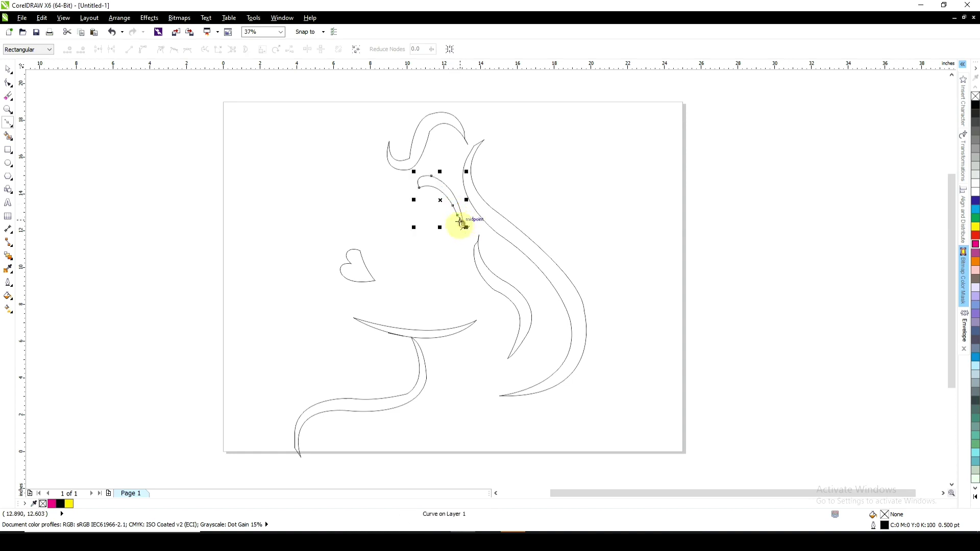
pyautogui.click(464, 224)
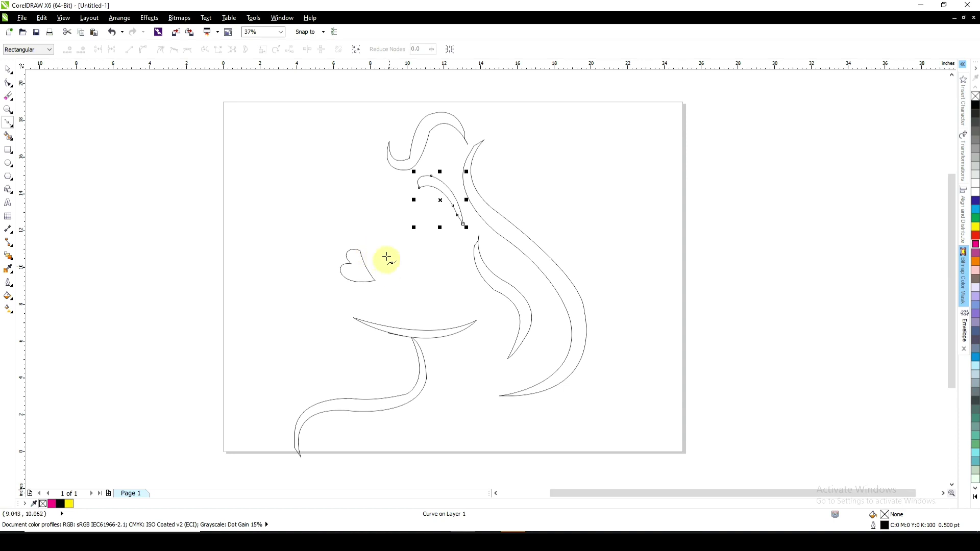
# Draw a small curved nose stroke above the lips
pyautogui.click(359, 215)
pyautogui.moveTo(363, 236); pyautogui.dragTo(371, 250)
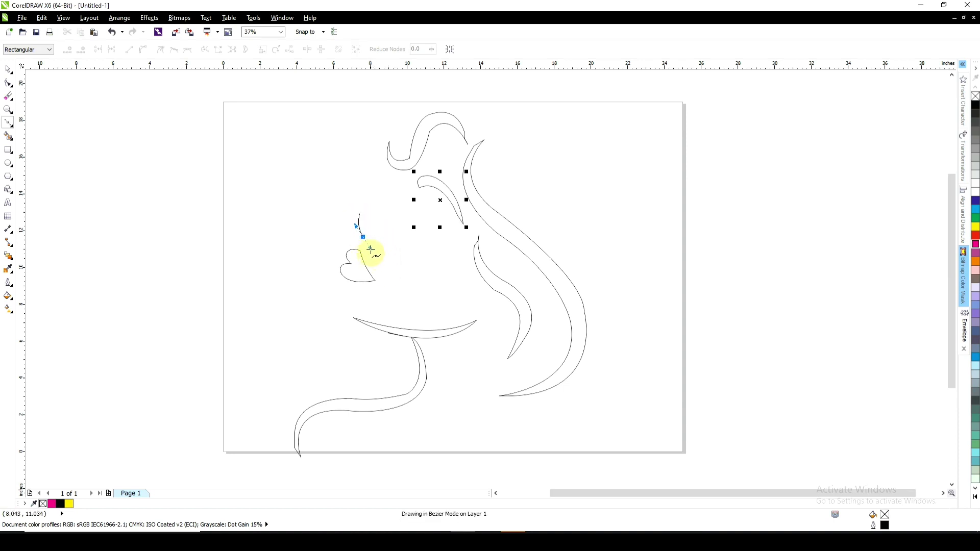
pyautogui.press('space')
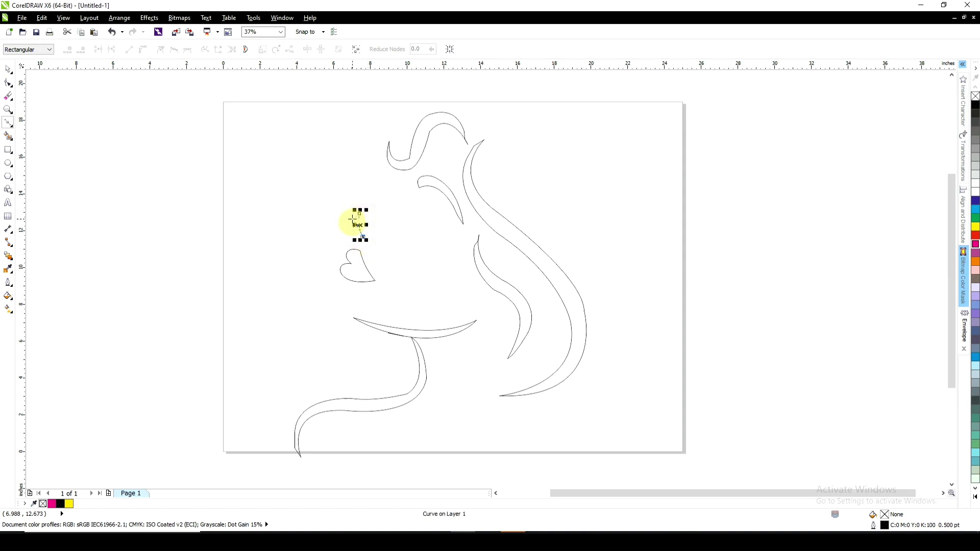
pyautogui.moveTo(356, 221); pyautogui.dragTo(356, 206)
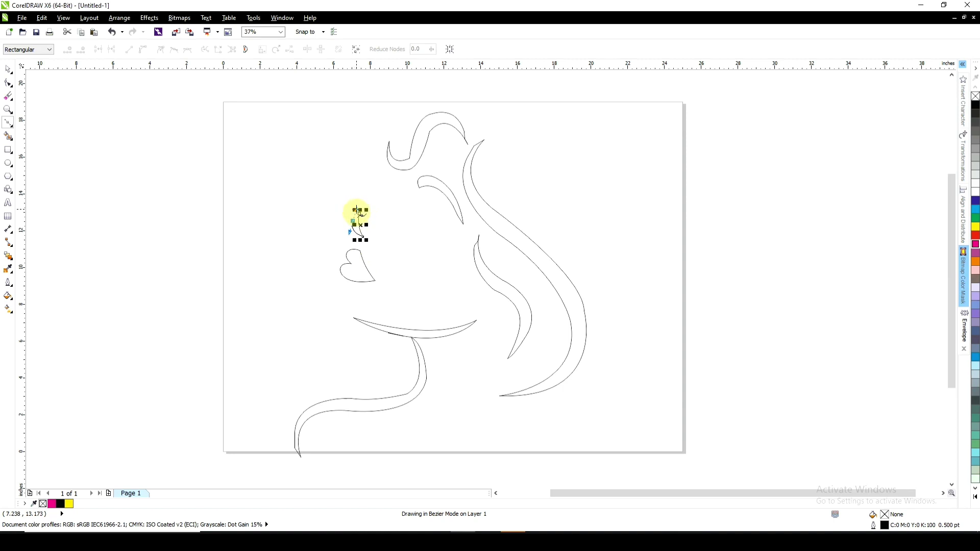
pyautogui.click(358, 217)
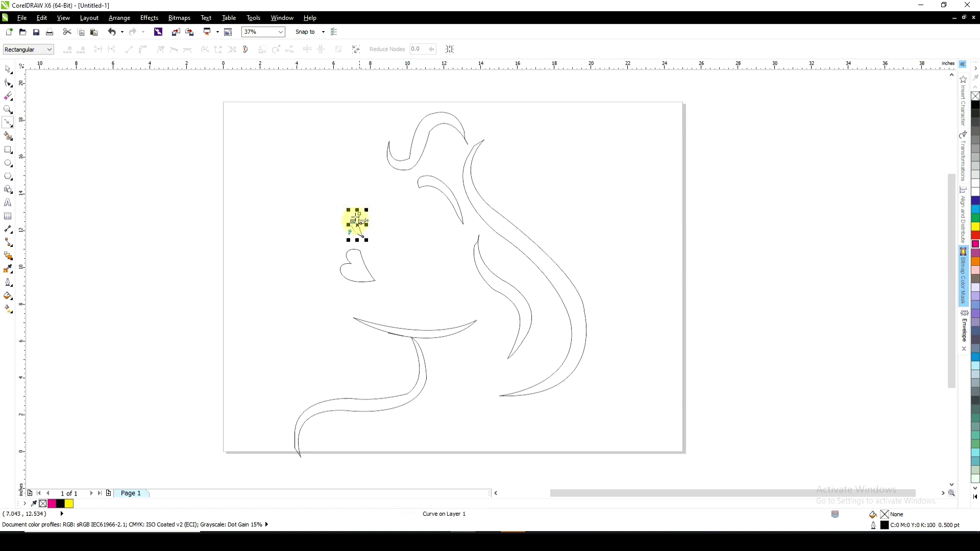
pyautogui.moveTo(357, 220); pyautogui.dragTo(360, 212)
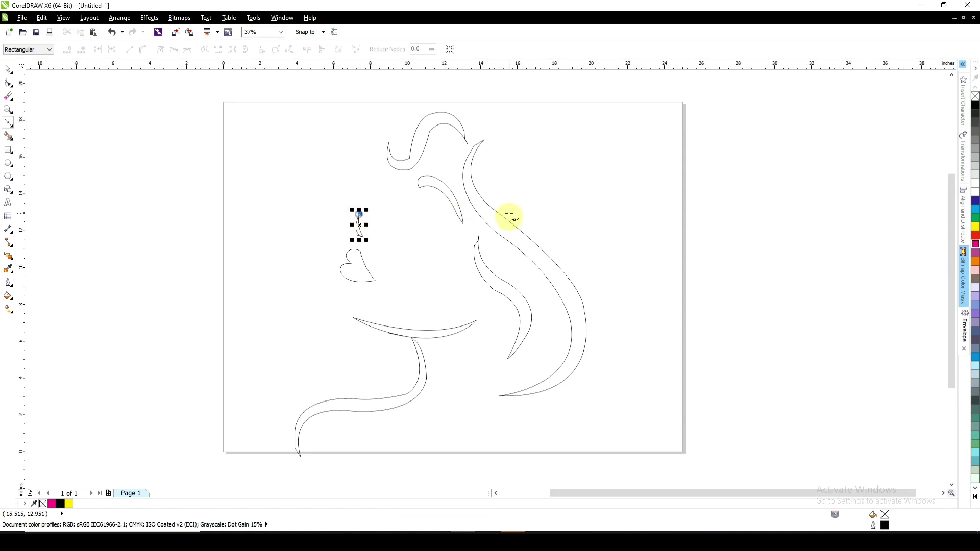
# Draw a closed, pointed eye outline just below the eyebrow curve
pyautogui.click(406, 209)
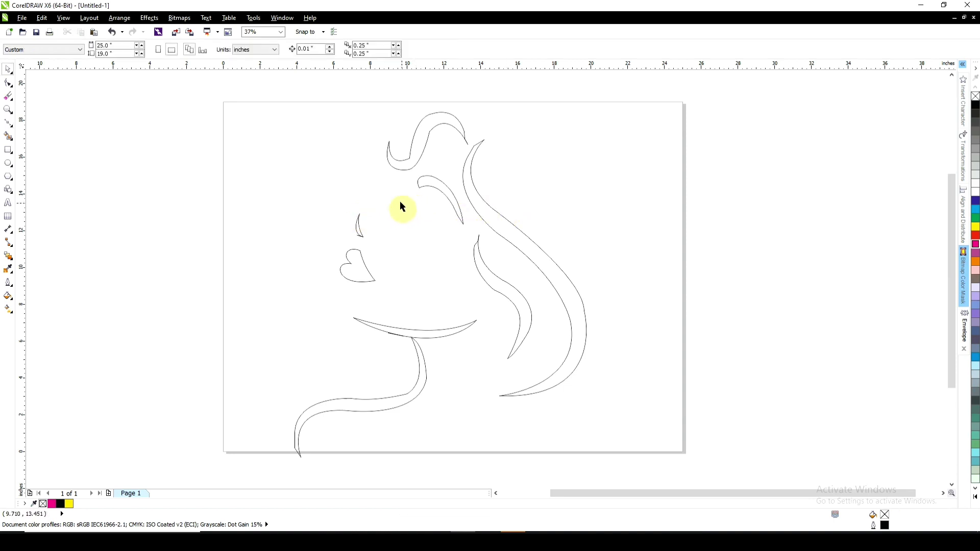
pyautogui.click(391, 192)
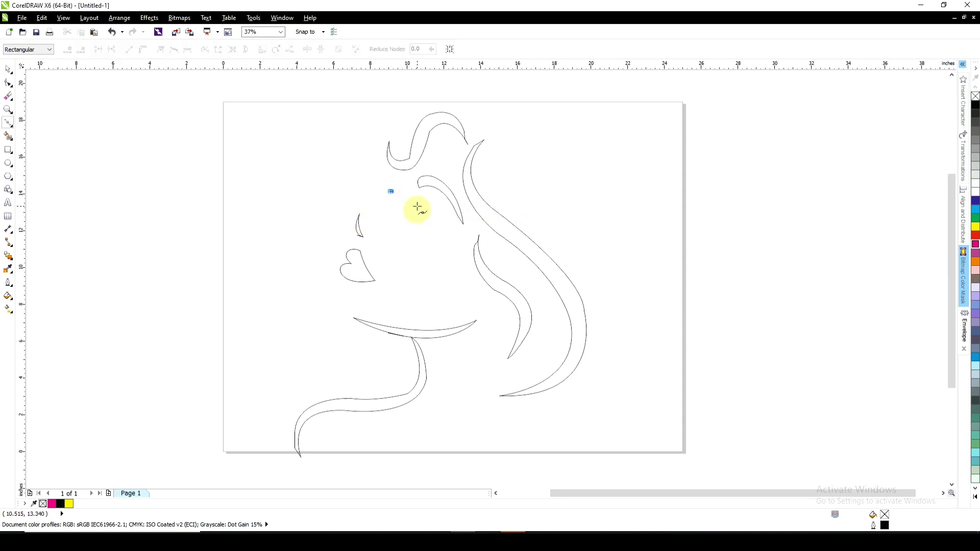
pyautogui.moveTo(418, 206); pyautogui.dragTo(436, 207)
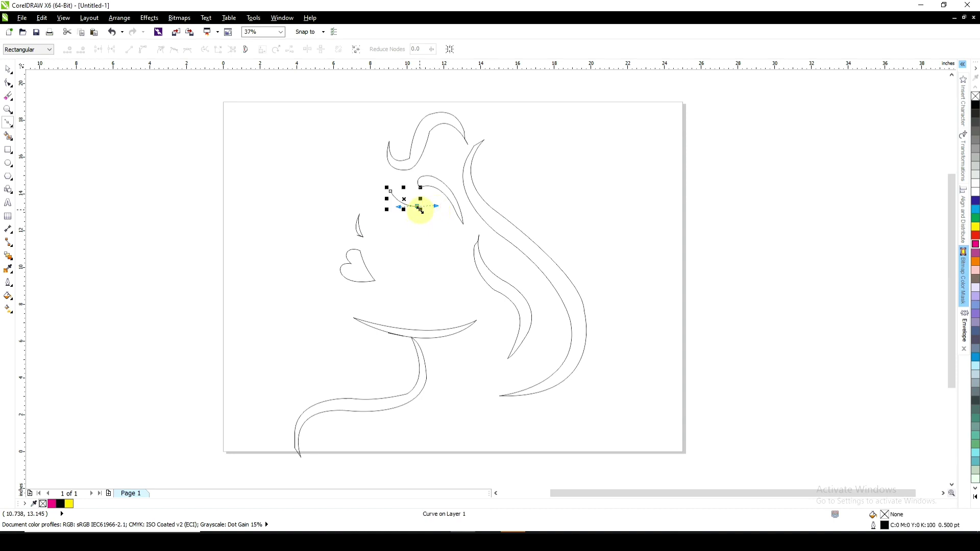
pyautogui.click(417, 206)
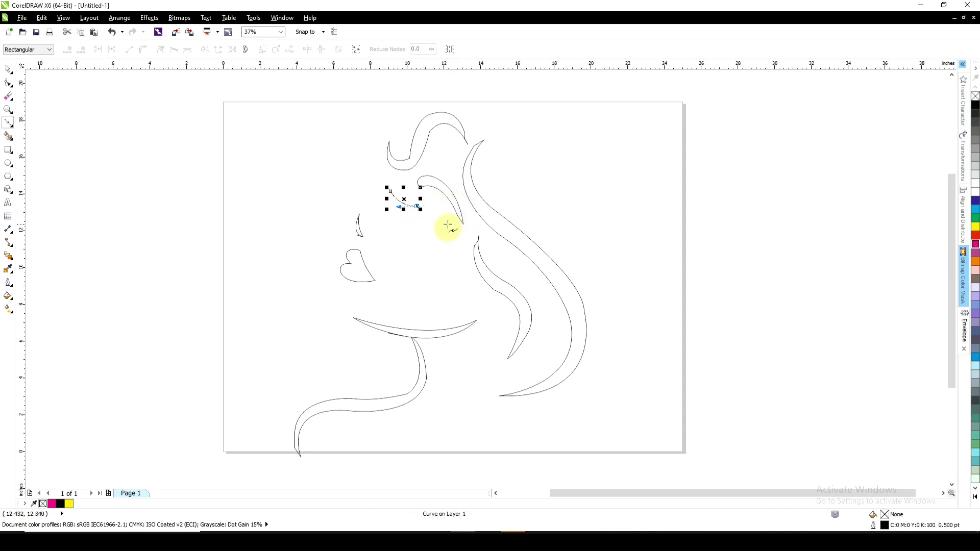
pyautogui.moveTo(433, 201); pyautogui.dragTo(448, 215)
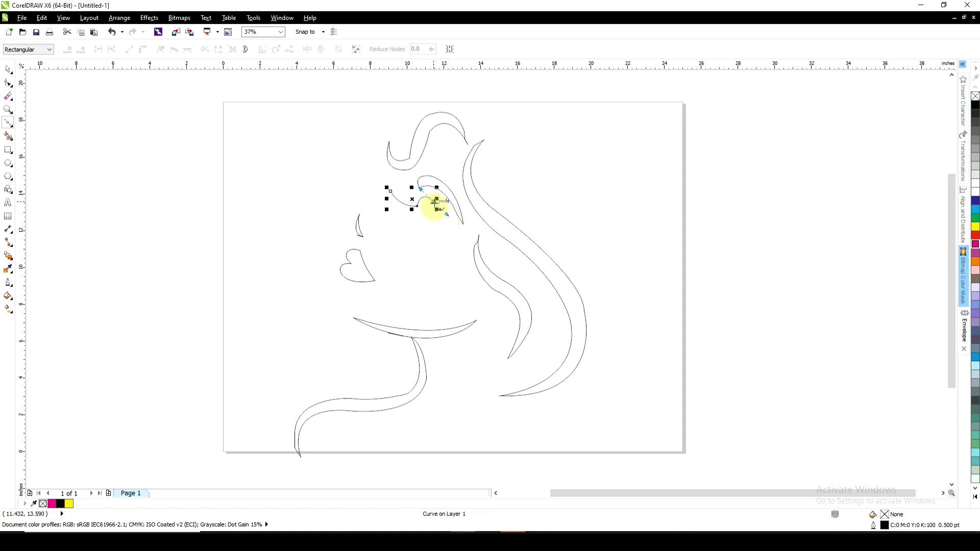
pyautogui.click(434, 202)
pyautogui.click(434, 230)
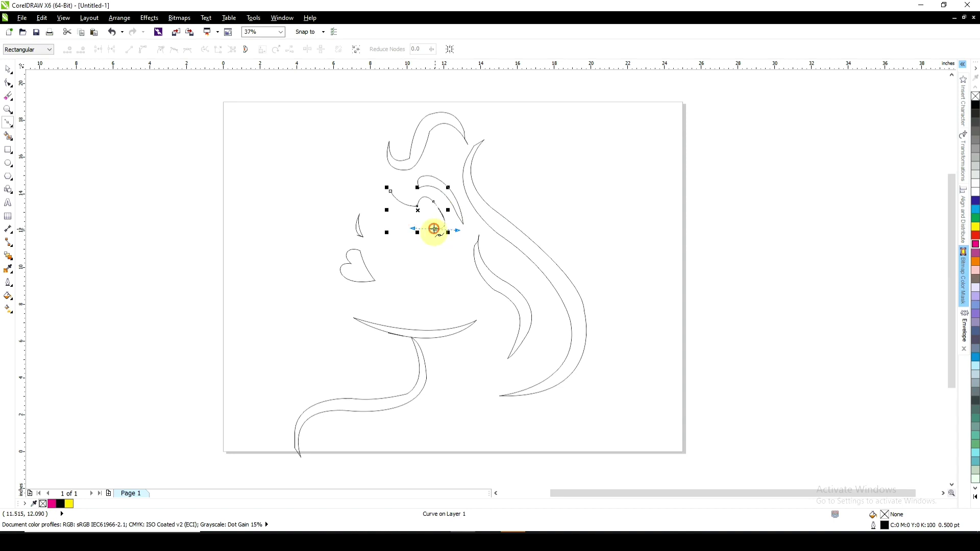
pyautogui.moveTo(413, 228)
pyautogui.mouseDown()
pyautogui.moveTo(397, 234)
pyautogui.moveTo(422, 225)
pyautogui.mouseUp()
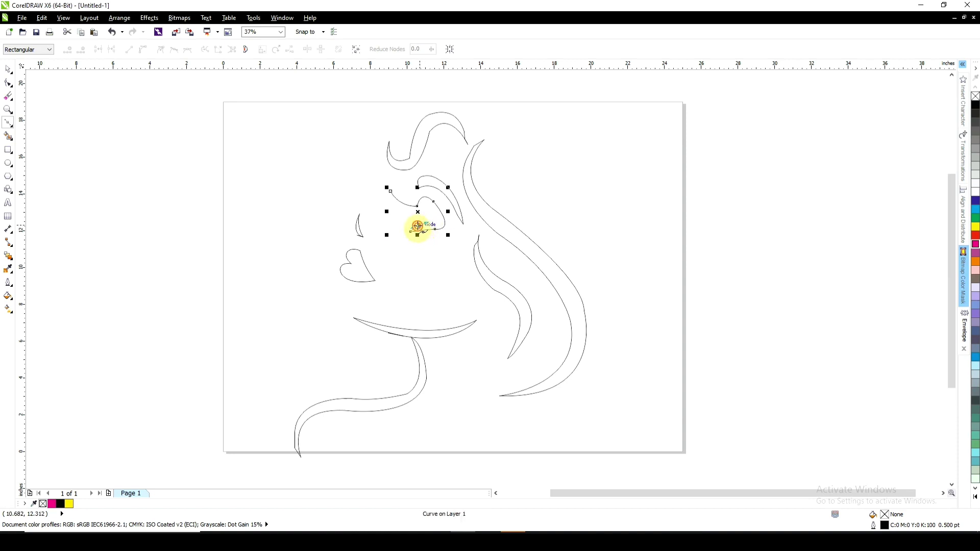
pyautogui.moveTo(391, 196)
pyautogui.mouseDown()
pyautogui.moveTo(392, 176)
pyautogui.moveTo(392, 193)
pyautogui.mouseUp()
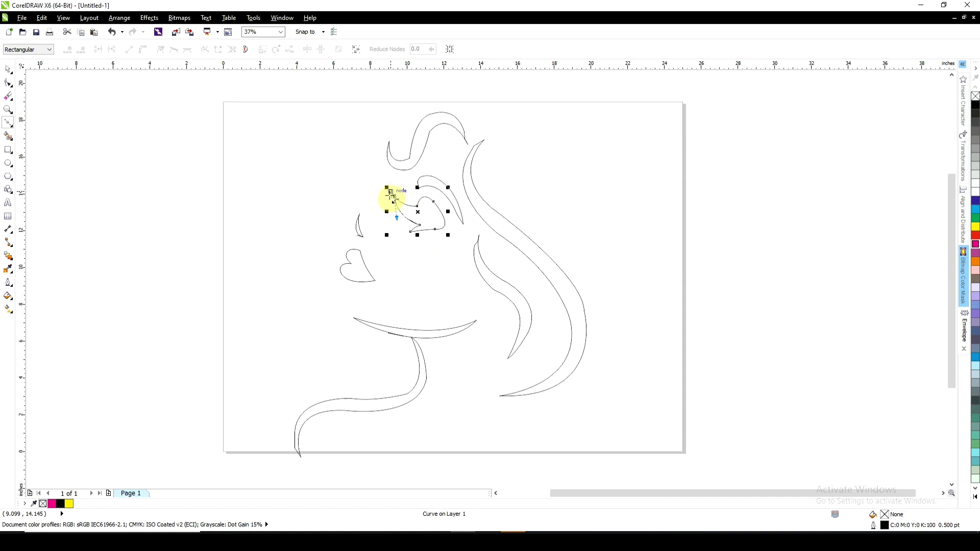
pyautogui.moveTo(391, 196); pyautogui.dragTo(390, 192)
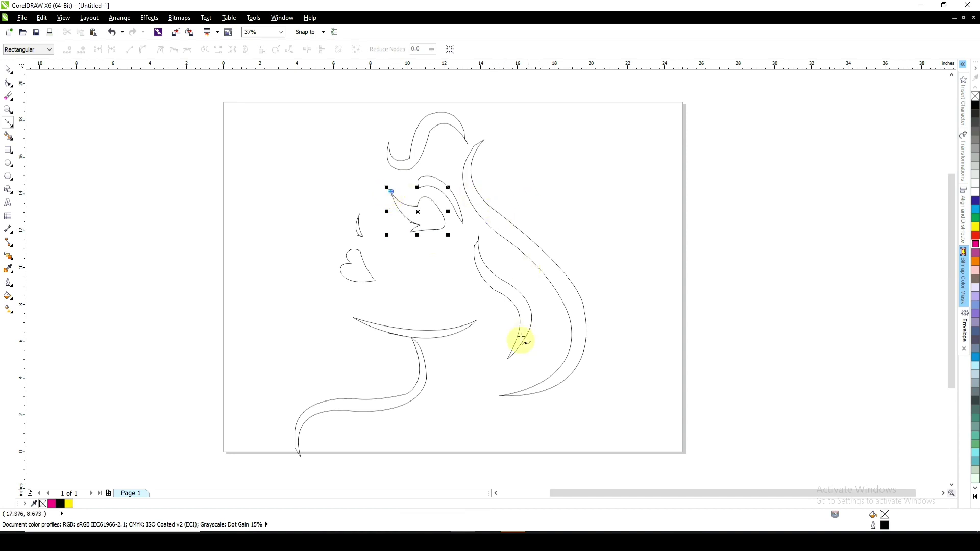
pyautogui.press('space')
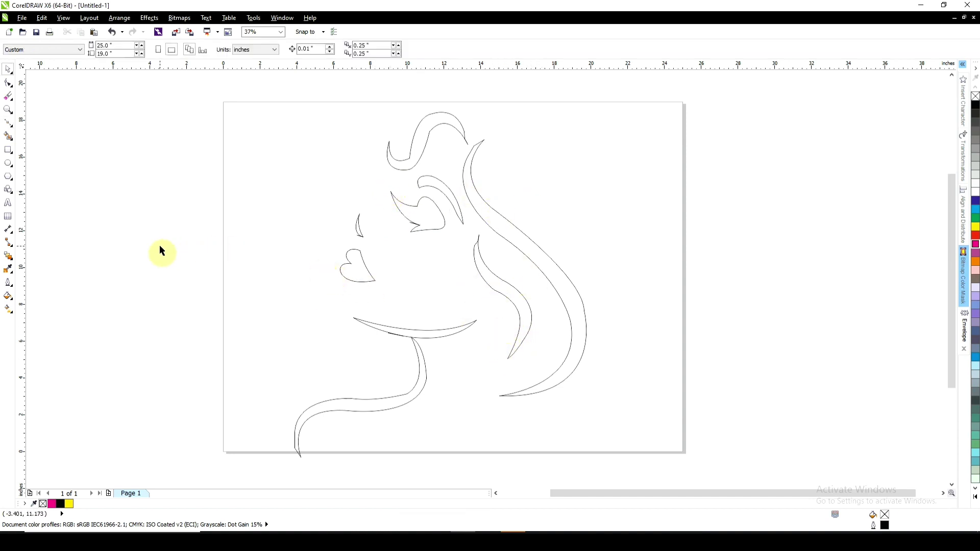
# Draw a small tilted Bezier curve inside the eye outline as the iris and adjust its nodes
pyautogui.click(8, 123)
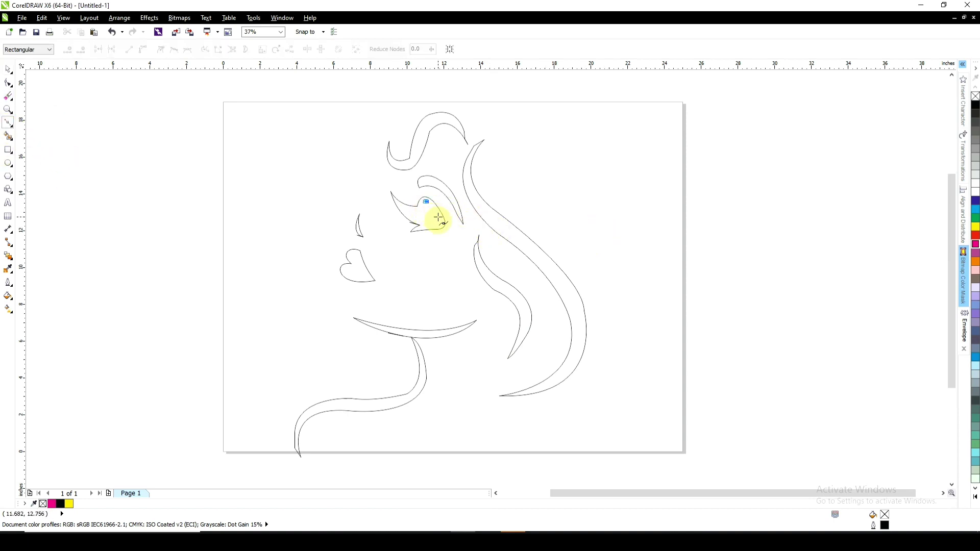
pyautogui.moveTo(438, 218)
pyautogui.mouseDown()
pyautogui.moveTo(436, 227)
pyautogui.moveTo(422, 212)
pyautogui.mouseUp()
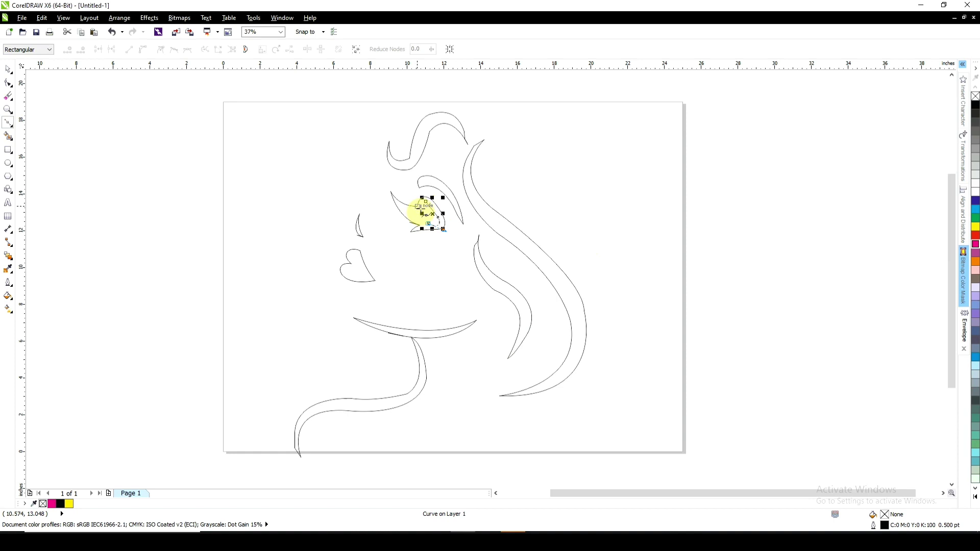
pyautogui.moveTo(418, 211); pyautogui.dragTo(417, 211)
pyautogui.hotkey('ctrl', 'z')
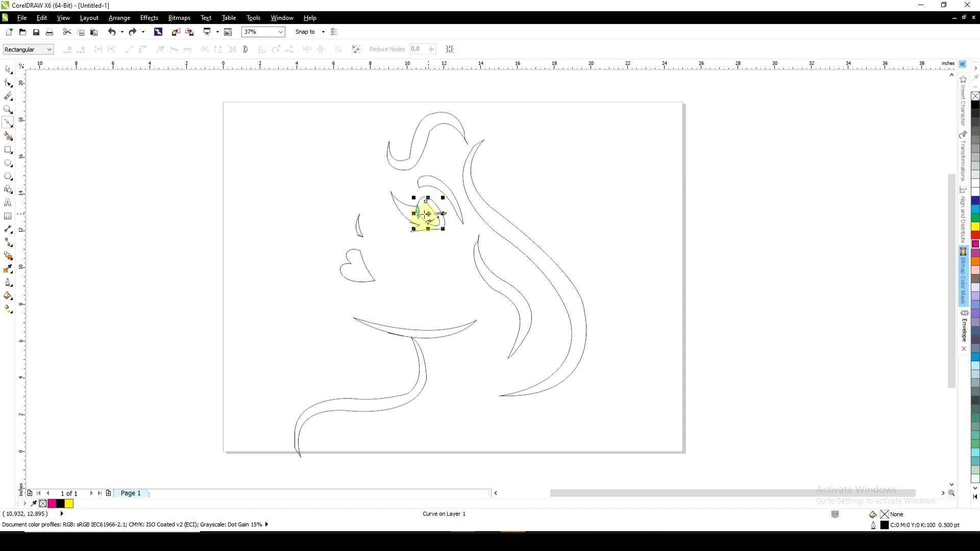
pyautogui.click(418, 212)
pyautogui.click(424, 201)
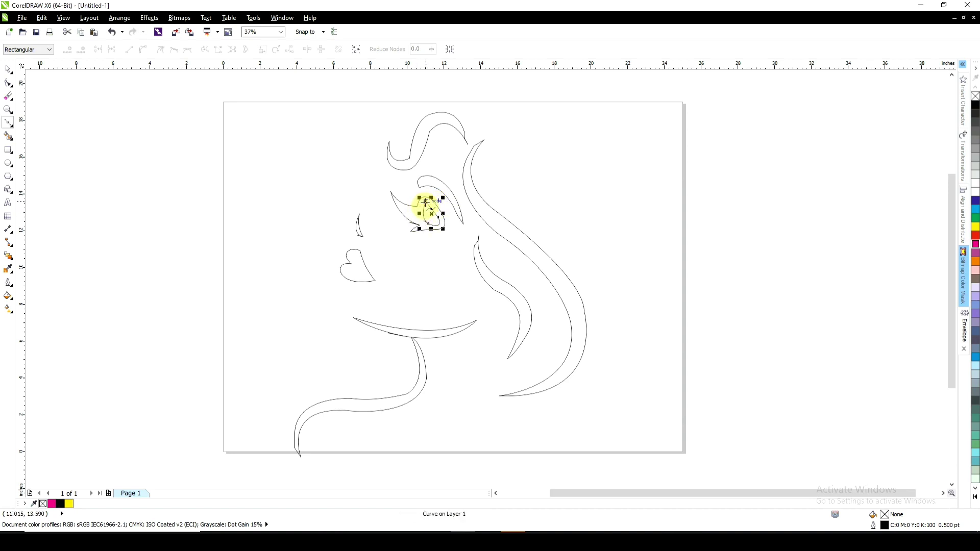
pyautogui.hotkey('ctrl', 'z')
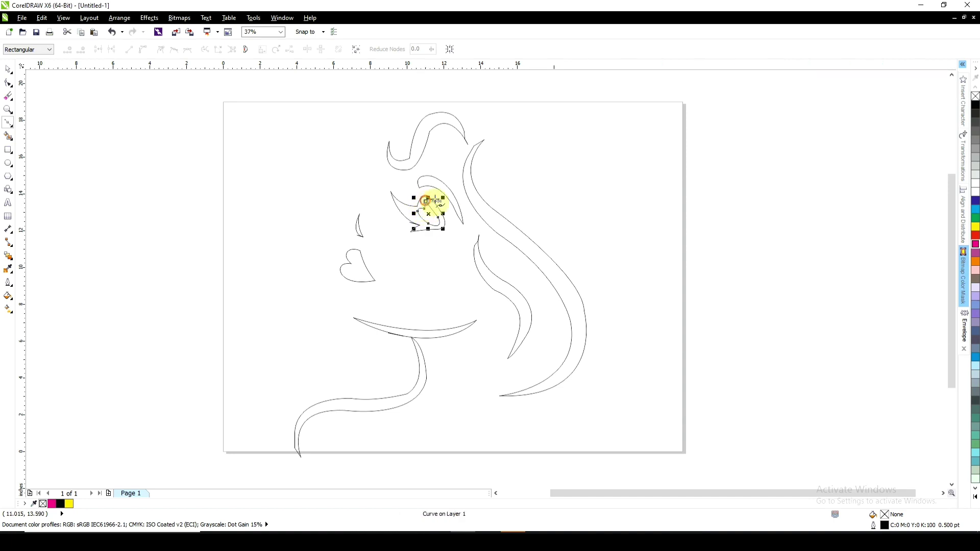
pyautogui.press('space')
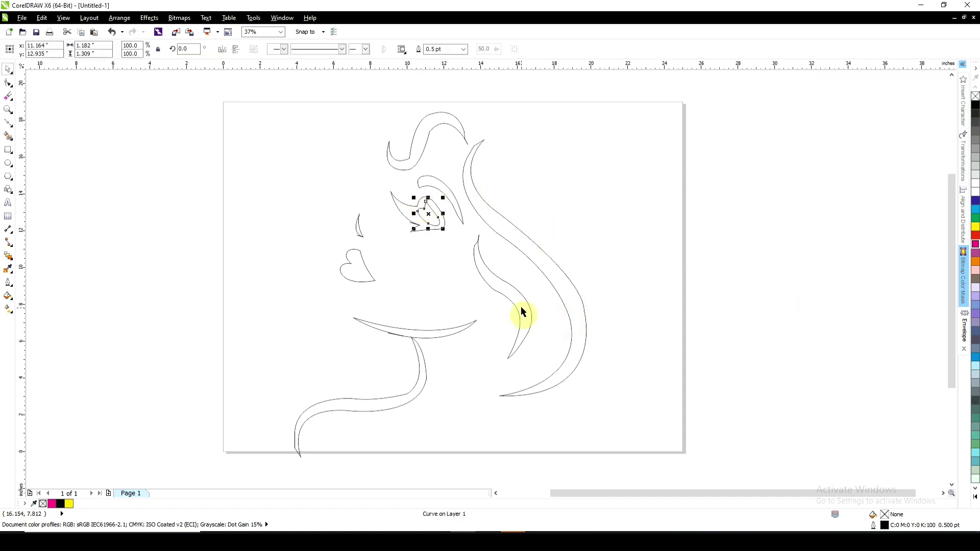
pyautogui.click(521, 314)
pyautogui.click(813, 292)
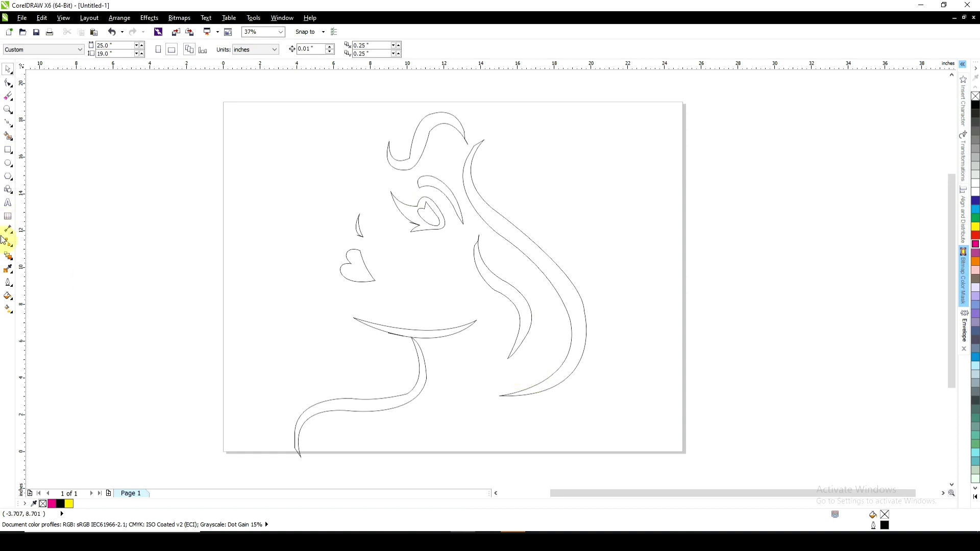
# Draw a small stud circle below the ear and a larger circle positioned beneath it
pyautogui.click(12, 163)
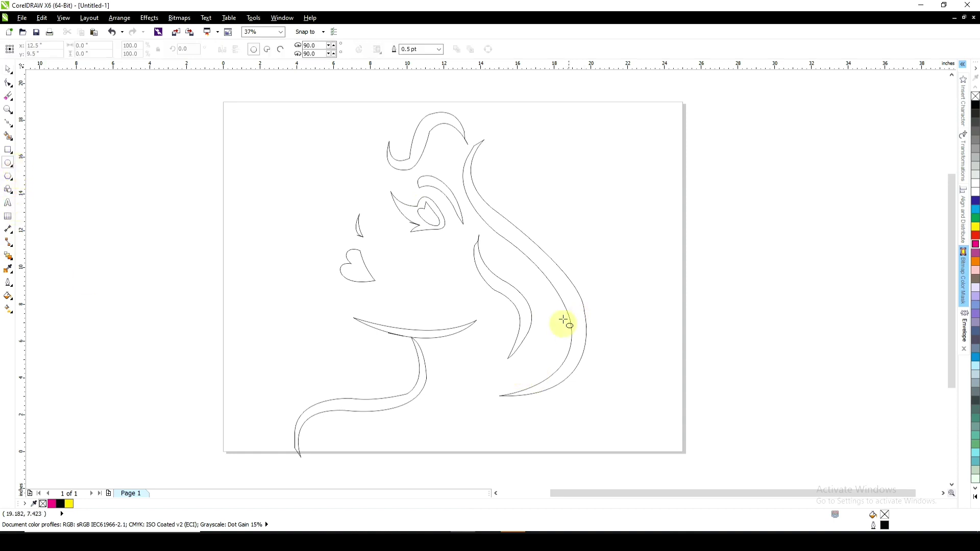
pyautogui.moveTo(480, 306); pyautogui.dragTo(508, 333)
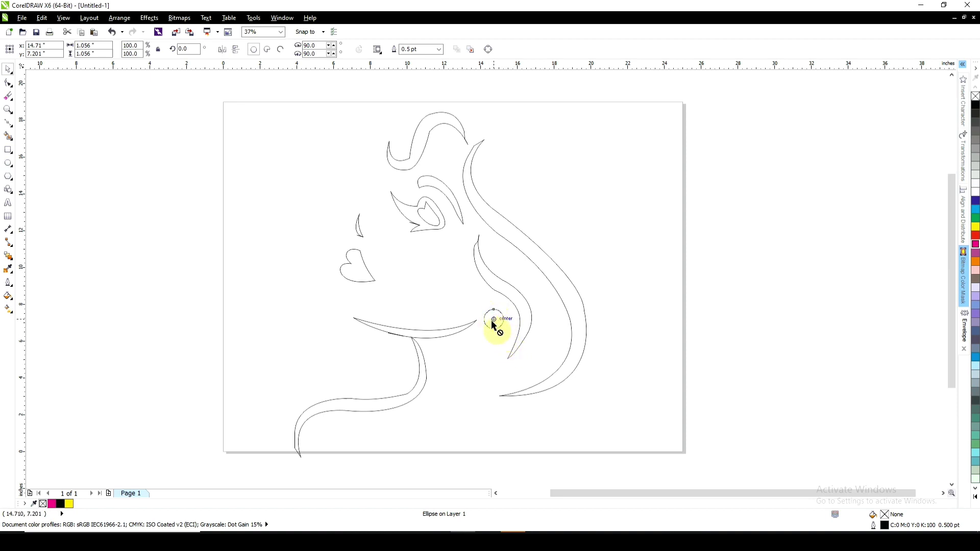
pyautogui.press('space')
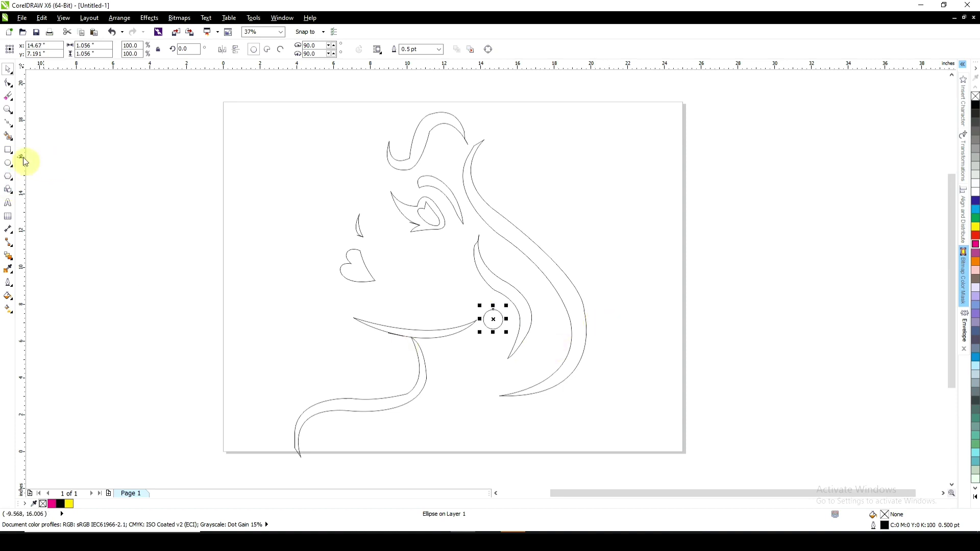
pyautogui.click(8, 164)
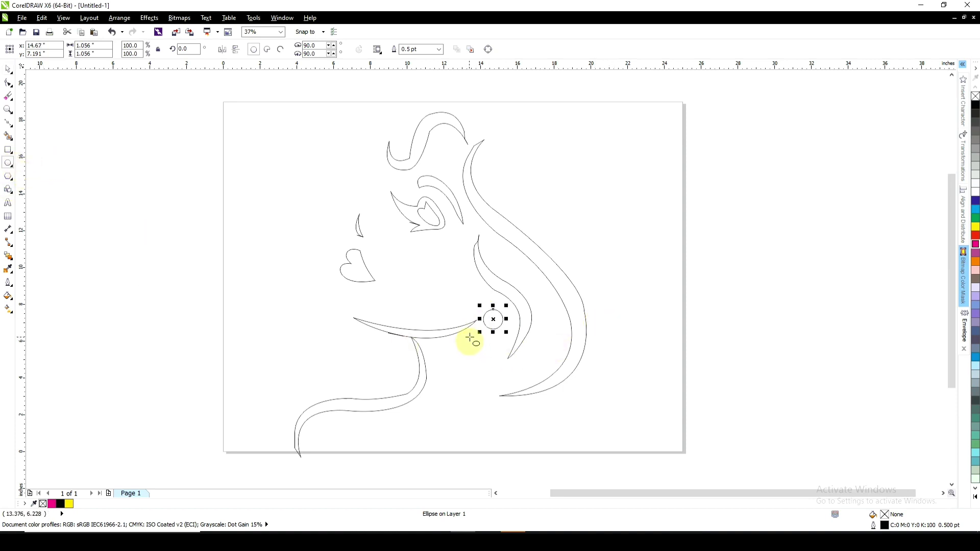
pyautogui.moveTo(475, 337); pyautogui.dragTo(493, 354)
pyautogui.press('space')
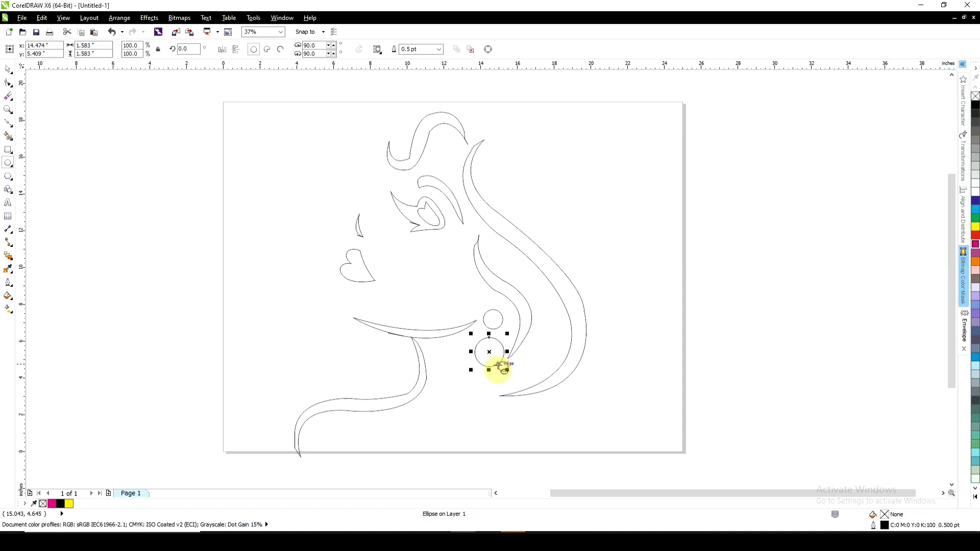
pyautogui.moveTo(493, 357)
pyautogui.mouseDown()
pyautogui.moveTo(495, 368)
pyautogui.moveTo(489, 354)
pyautogui.moveTo(495, 360)
pyautogui.mouseUp()
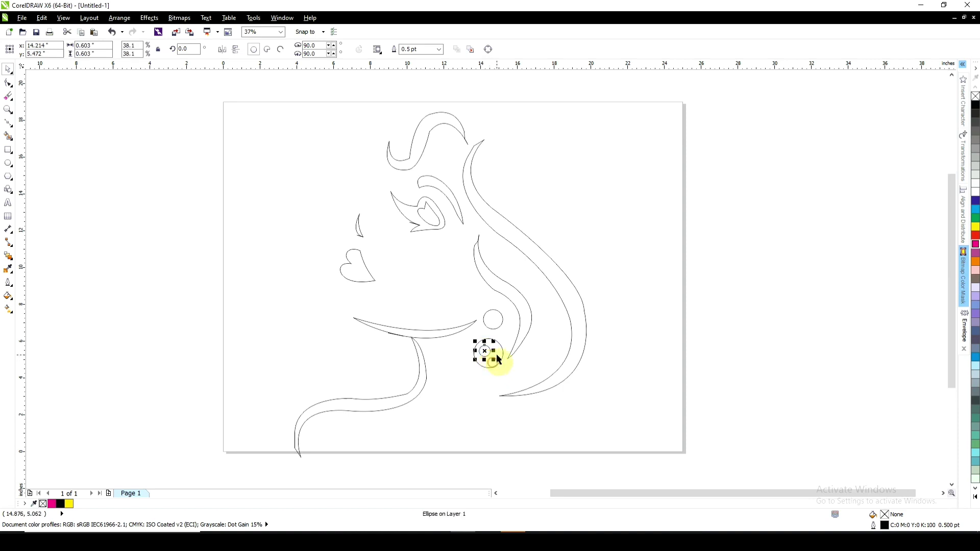
# Place a thin rectangle between the earring circles and tilt it to link them
pyautogui.click(202, 245)
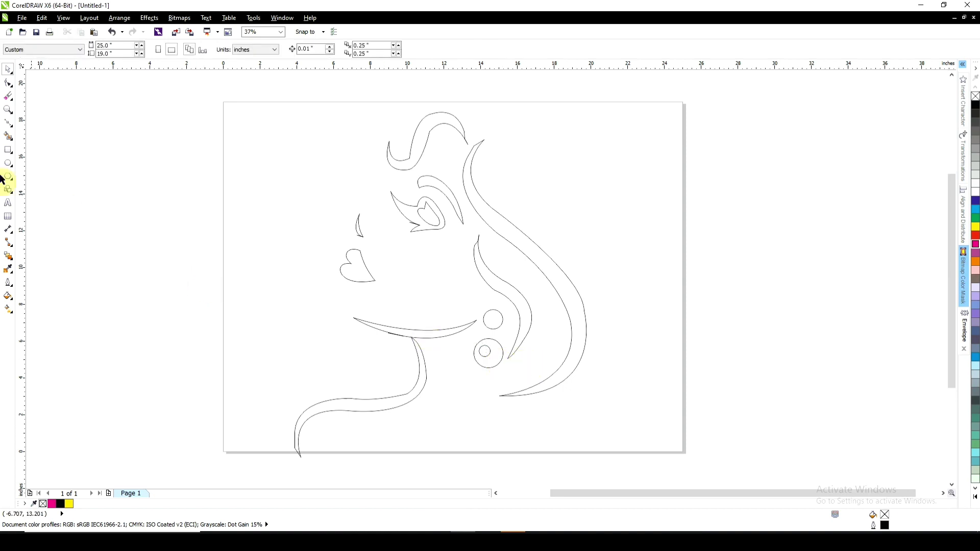
pyautogui.click(7, 149)
pyautogui.moveTo(193, 262)
pyautogui.mouseDown()
pyautogui.moveTo(194, 286)
pyautogui.moveTo(538, 332)
pyautogui.moveTo(490, 332)
pyautogui.moveTo(496, 326)
pyautogui.mouseUp()
pyautogui.press('space')
pyautogui.click(491, 331)
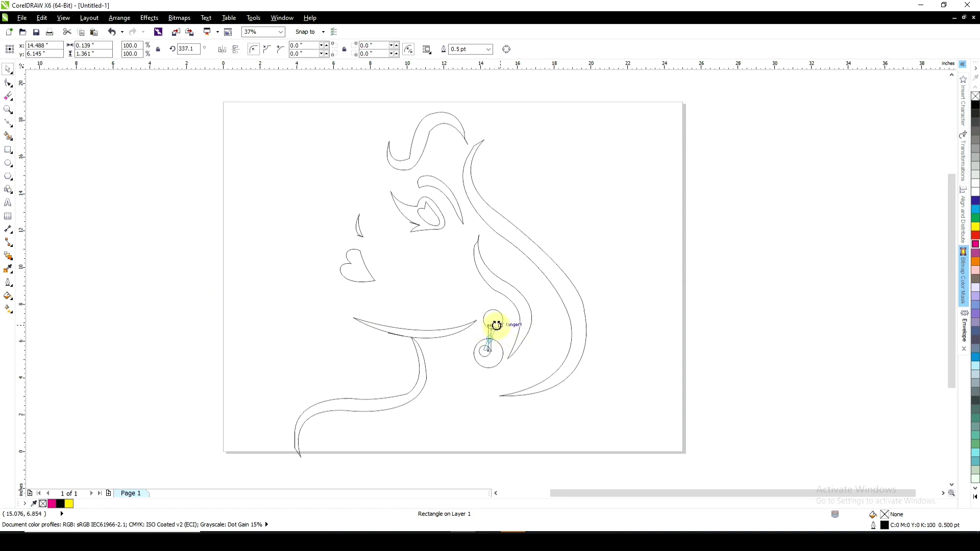
pyautogui.moveTo(497, 326); pyautogui.dragTo(497, 325)
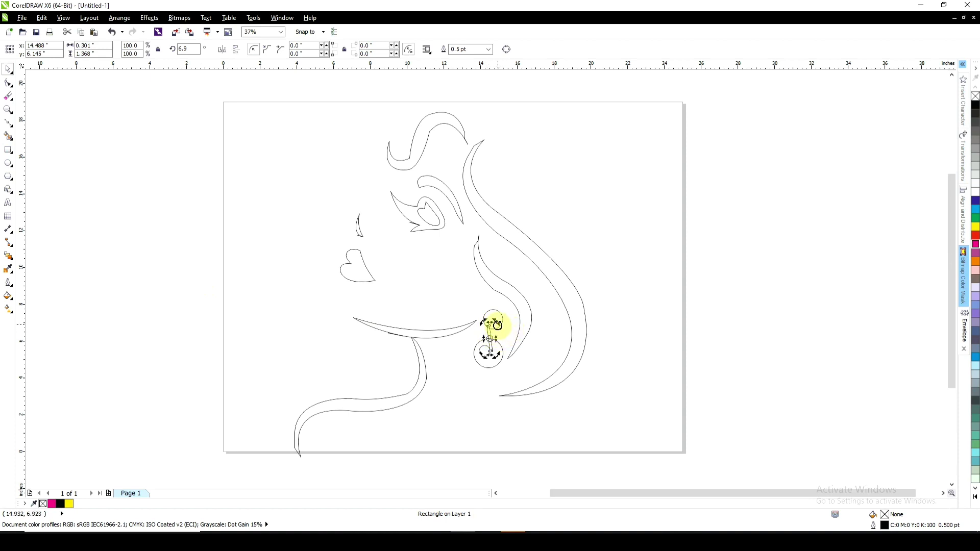
pyautogui.click(687, 306)
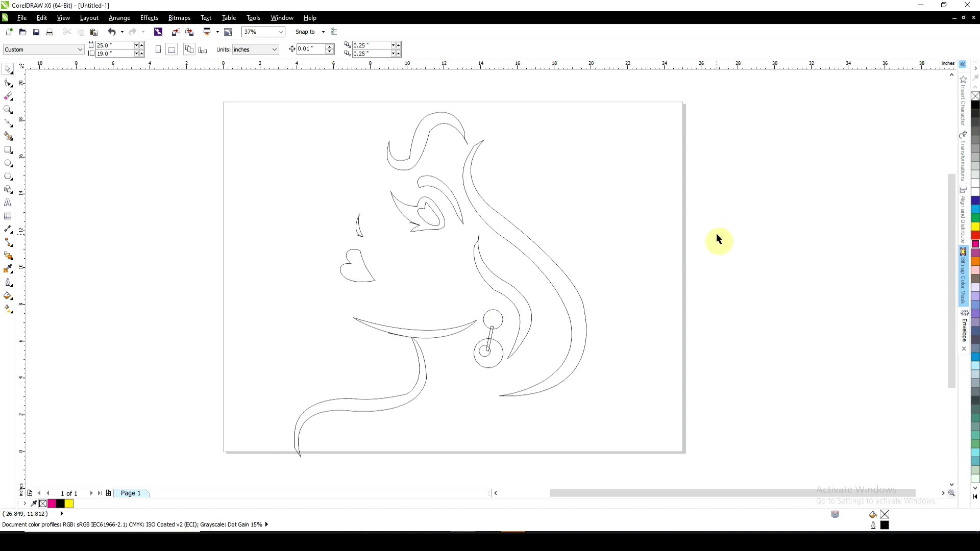
# Try then undo a black fill on the outer hair curve, and add and remove its nodes
pyautogui.click(522, 237)
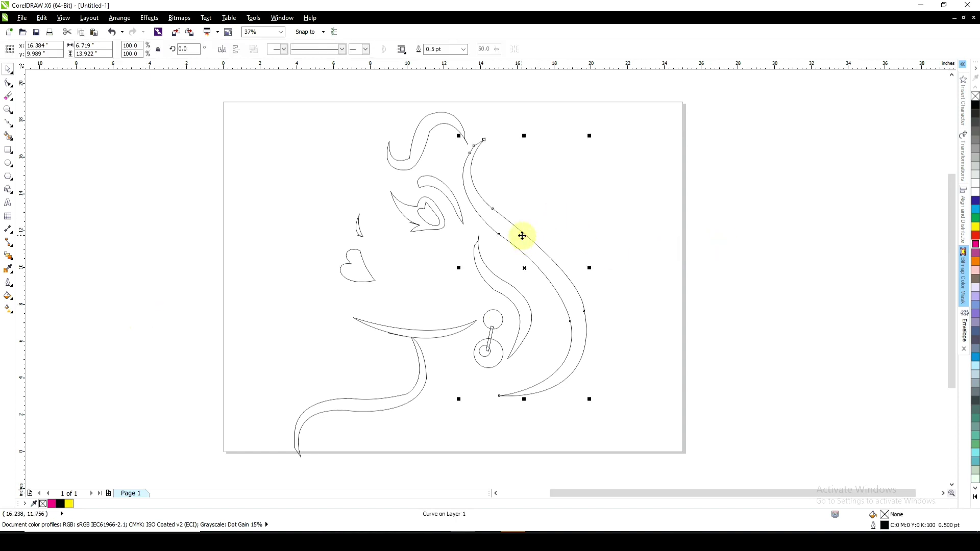
pyautogui.click(976, 106)
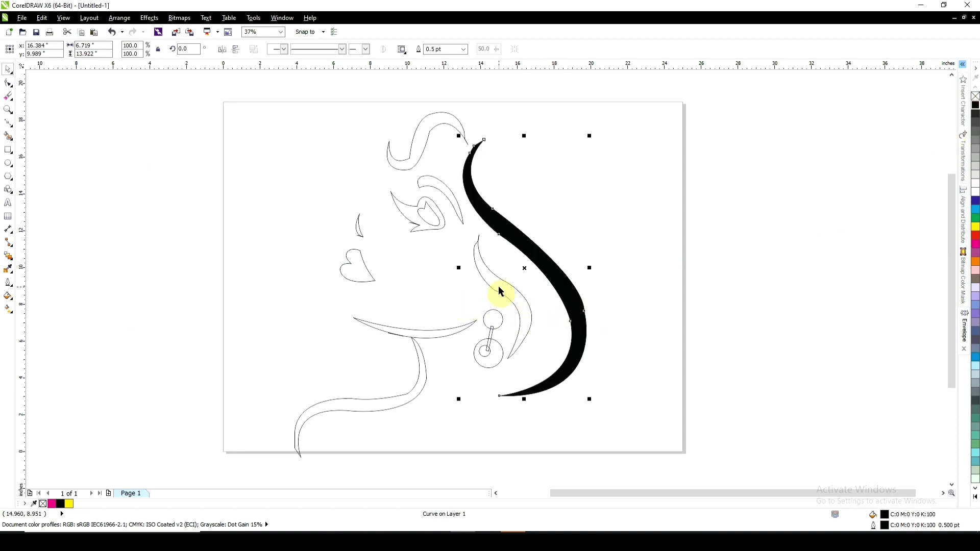
pyautogui.hotkey('ctrl', 'z')
pyautogui.click(8, 83)
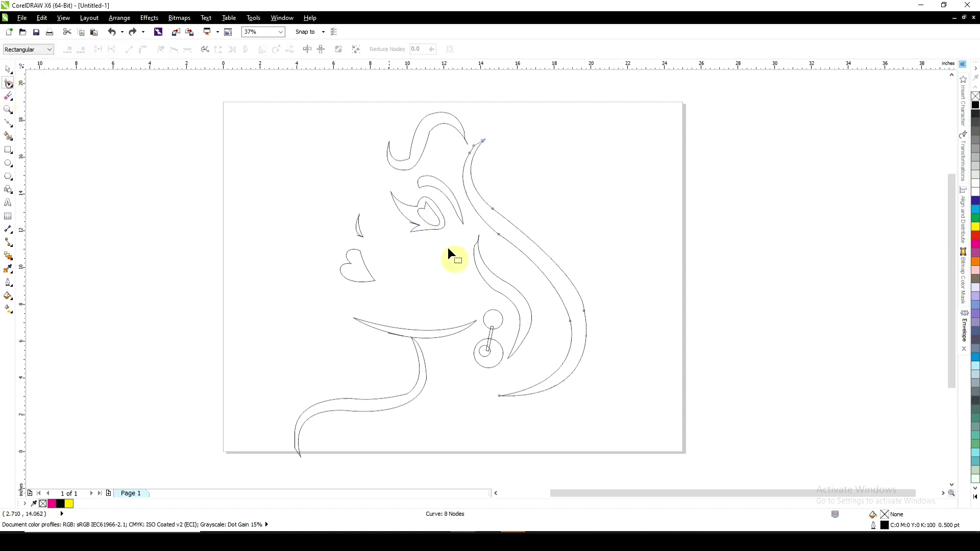
pyautogui.click(586, 312)
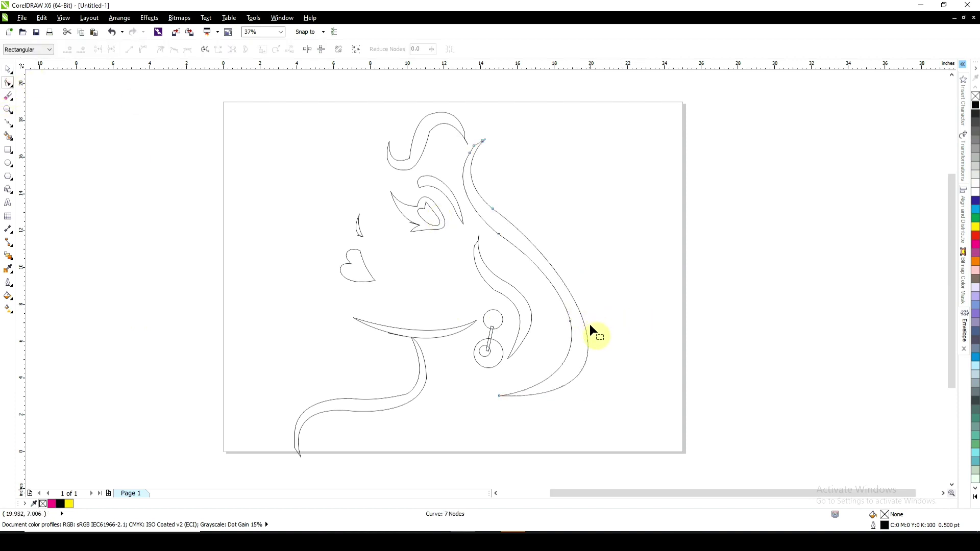
pyautogui.doubleClick(573, 287)
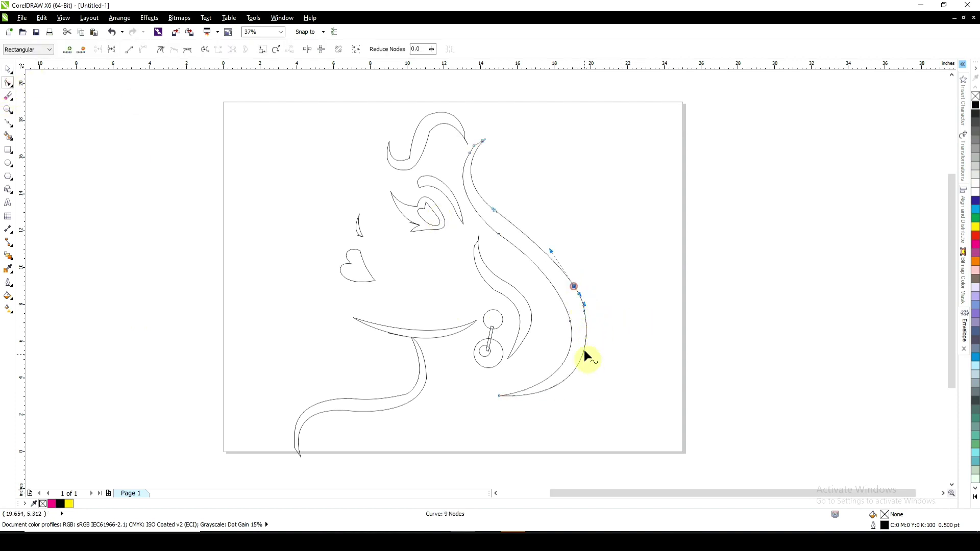
pyautogui.click(598, 299)
pyautogui.doubleClick(513, 224)
pyautogui.press('Delete')
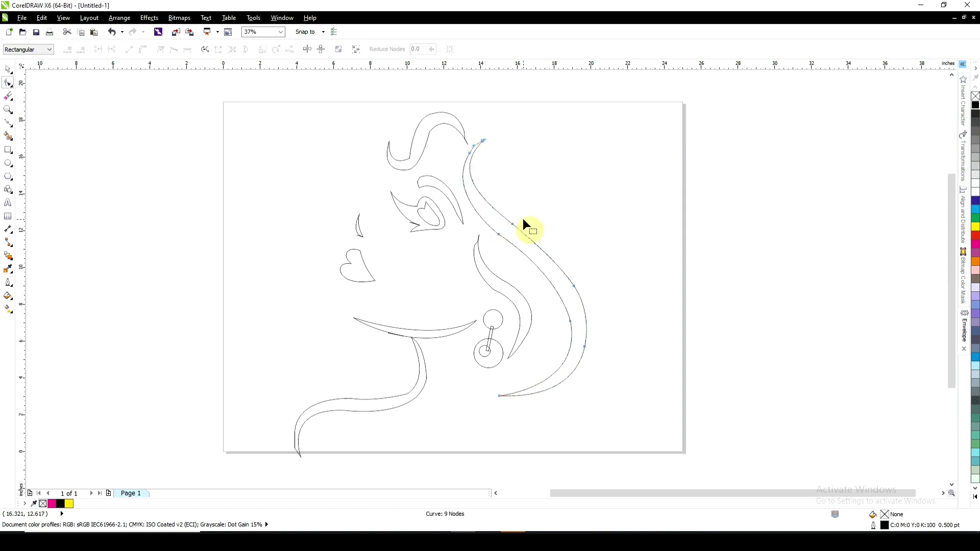
# Zoom into the curve's pointed top tip and delete its corner node to smooth the outer line
pyautogui.press('F2')
pyautogui.moveTo(434, 115); pyautogui.dragTo(515, 177)
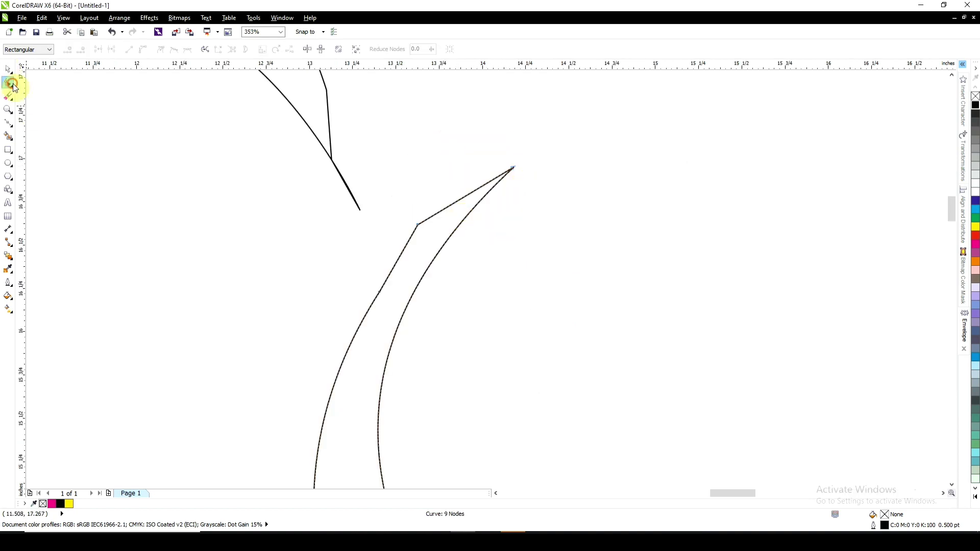
pyautogui.moveTo(425, 241); pyautogui.dragTo(425, 241)
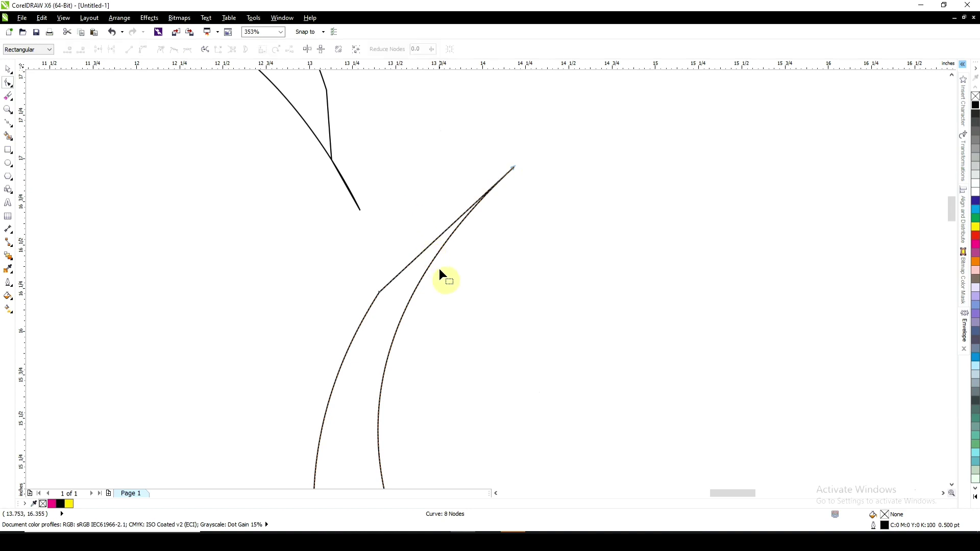
pyautogui.rightClick(418, 226)
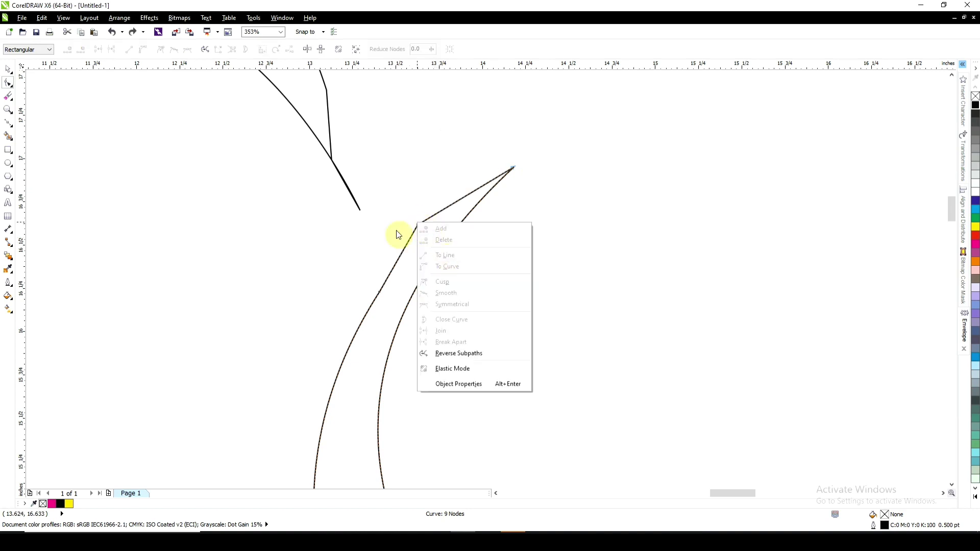
pyautogui.click(371, 223)
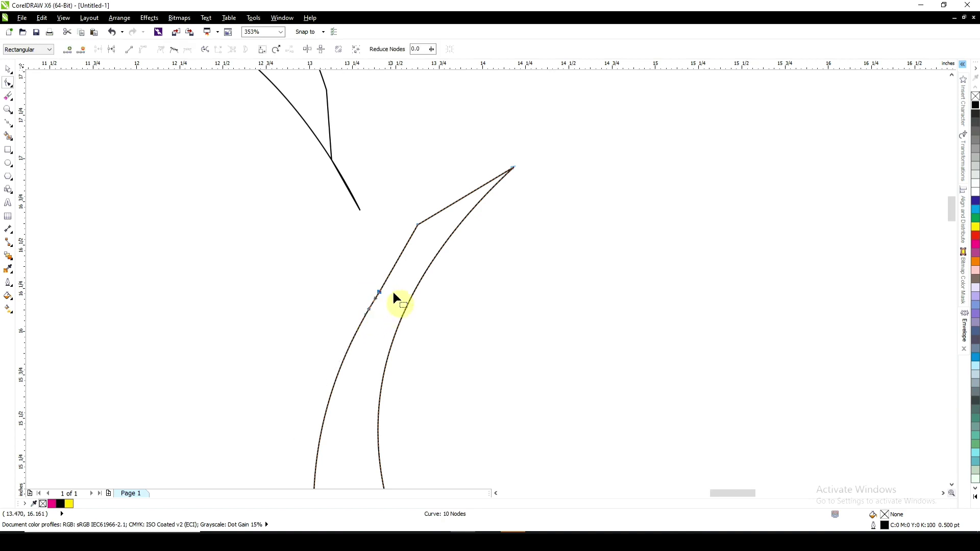
pyautogui.moveTo(400, 214); pyautogui.dragTo(424, 238)
pyautogui.press('Delete')
# Remove unwanted nodes from the S-shaped wave, adding one where the curve needs it
pyautogui.scroll(-3, 490, 232)
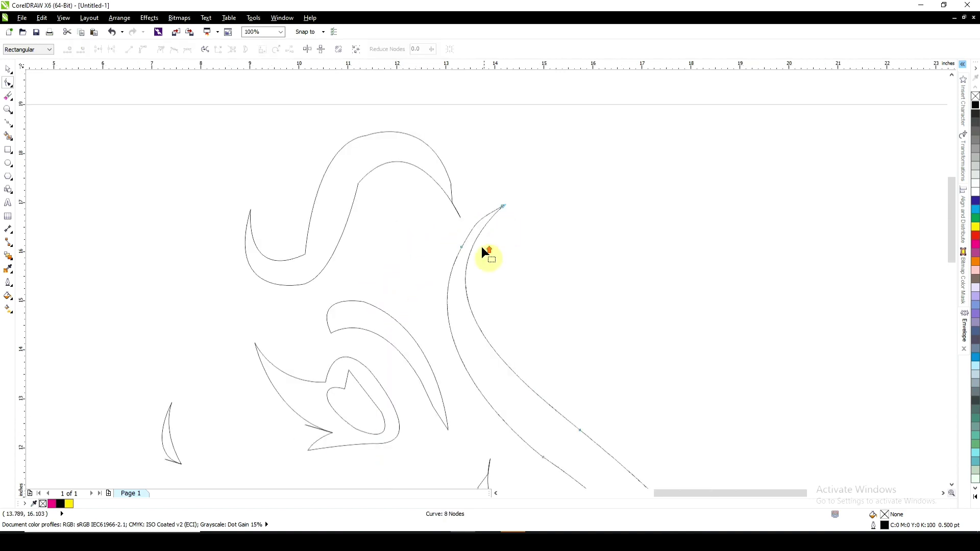
pyautogui.scroll(2, 482, 247)
pyautogui.click(441, 247)
pyautogui.press('Delete')
pyautogui.scroll(-2, 452, 237)
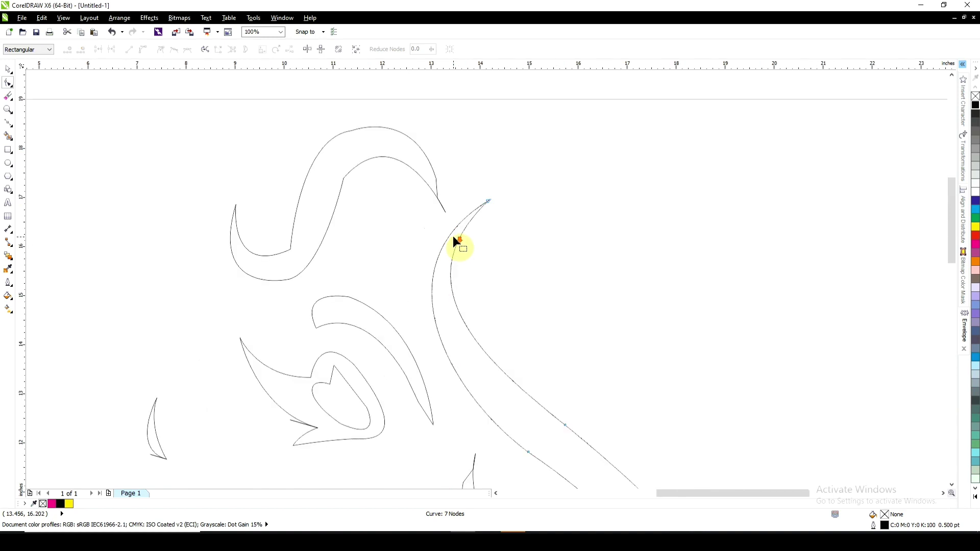
pyautogui.doubleClick(376, 156)
pyautogui.doubleClick(329, 223)
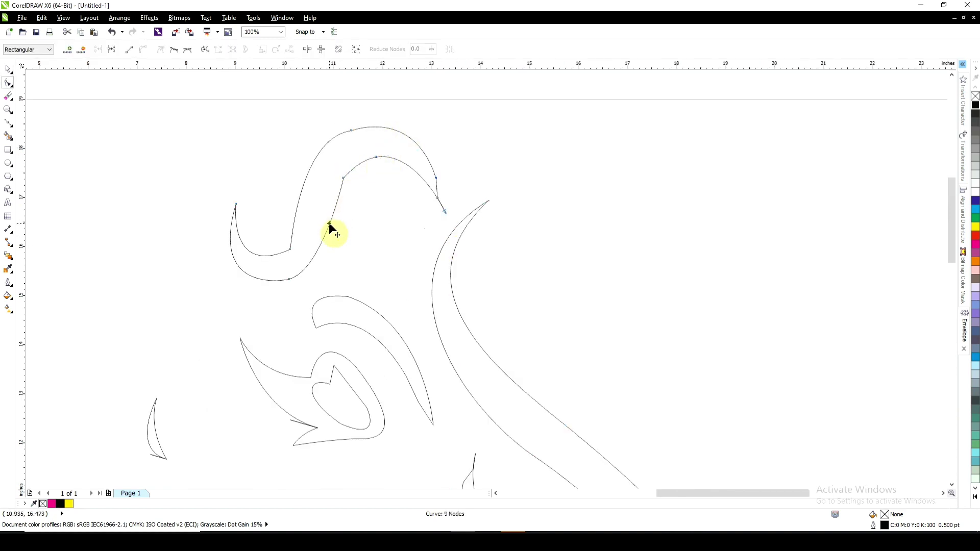
pyautogui.click(343, 177)
pyautogui.press('Delete')
# Clean up the wave's top nodes and drag its right end down and outward
pyautogui.doubleClick(317, 155)
pyautogui.doubleClick(401, 133)
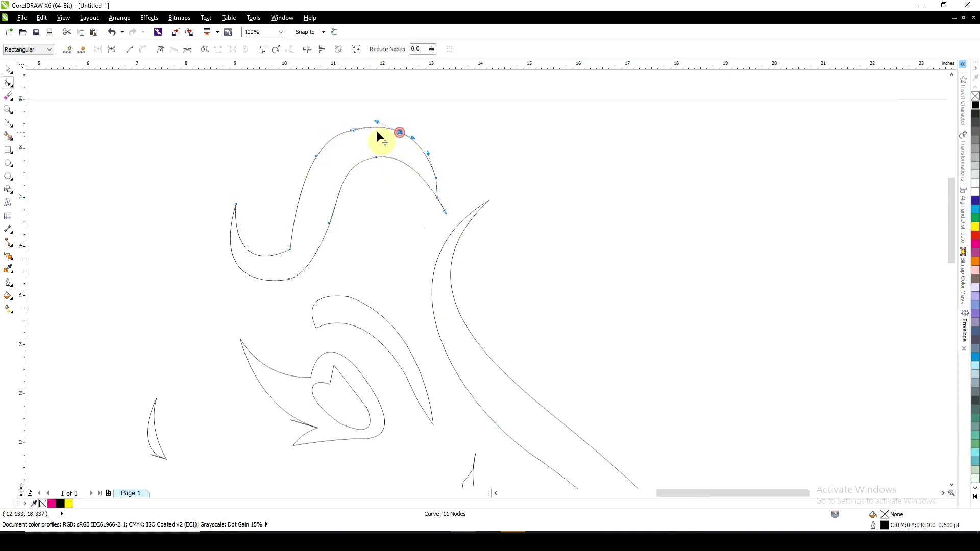
pyautogui.moveTo(374, 112); pyautogui.dragTo(348, 146)
pyautogui.press('Delete')
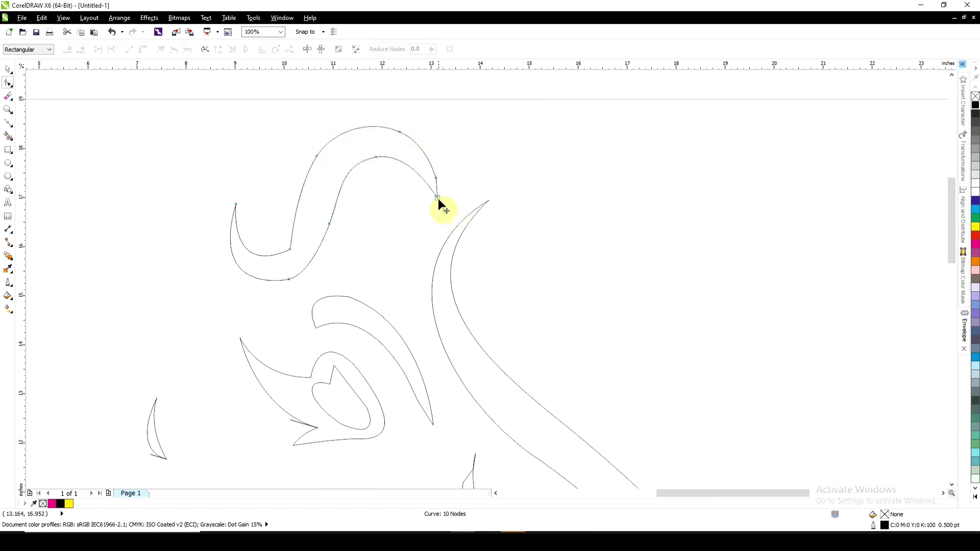
pyautogui.moveTo(438, 198); pyautogui.dragTo(446, 213)
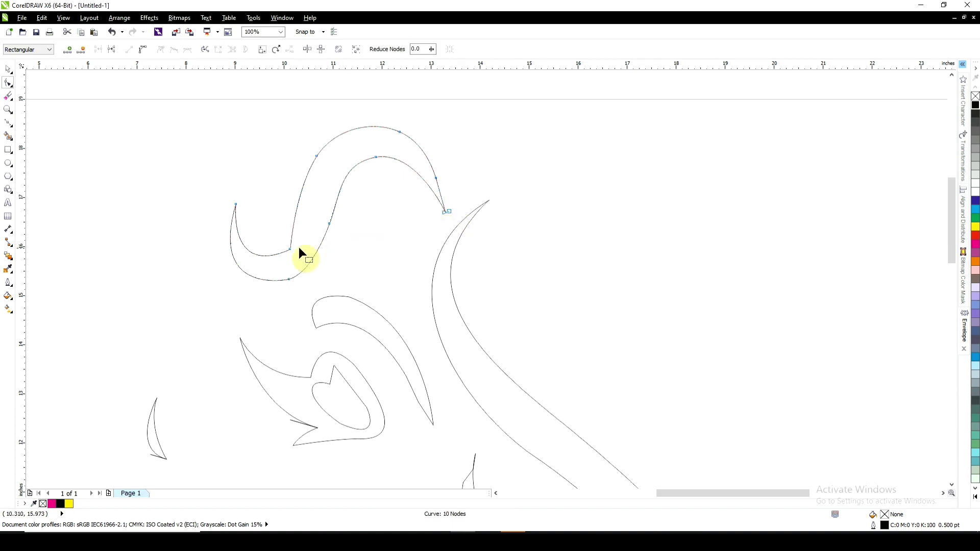
pyautogui.press('space')
pyautogui.press('space')
# Rework the wave's lower bend and delete its redundant node
pyautogui.doubleClick(262, 255)
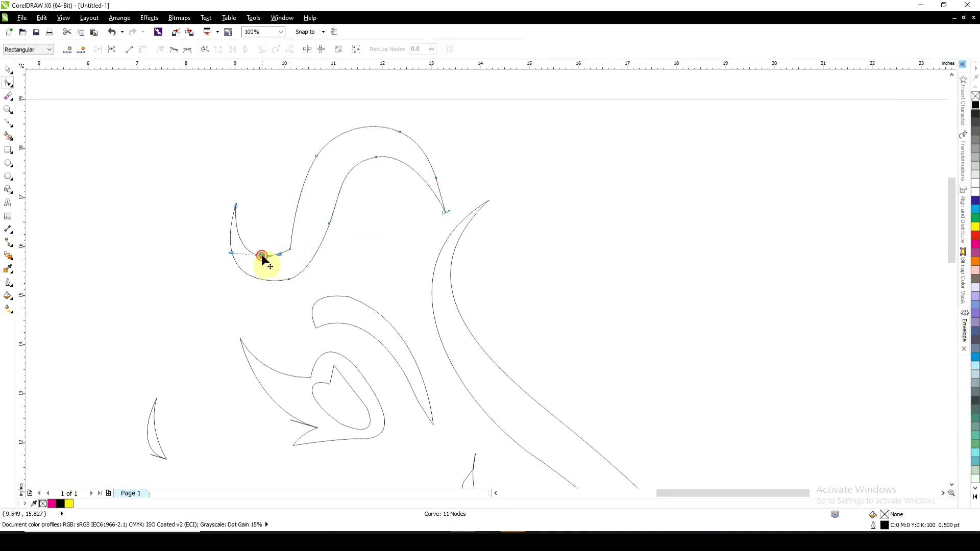
pyautogui.click(297, 207)
pyautogui.doubleClick(298, 207)
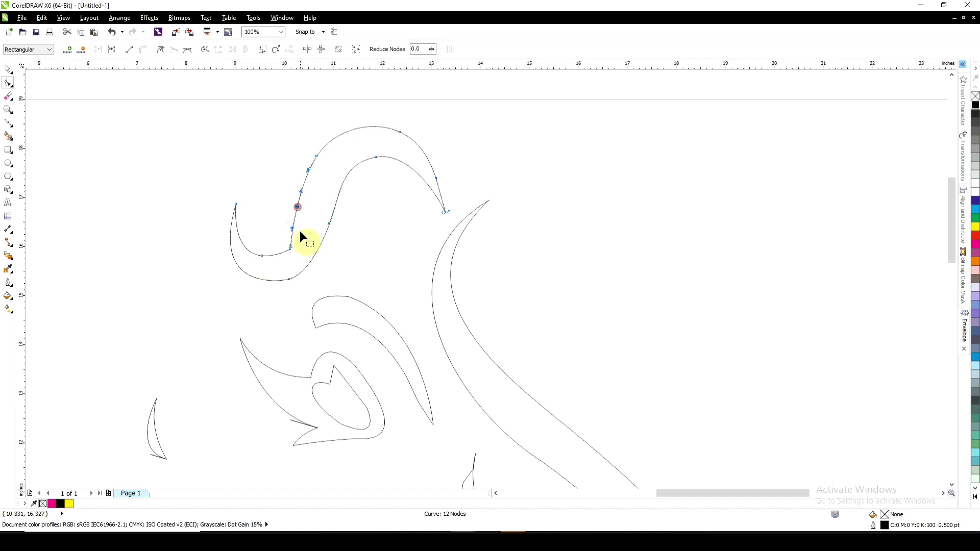
pyautogui.click(301, 239)
pyautogui.moveTo(299, 235)
pyautogui.mouseDown()
pyautogui.moveTo(286, 257)
pyautogui.moveTo(294, 290)
pyautogui.mouseUp()
pyautogui.press('Delete')
pyautogui.press('Delete')
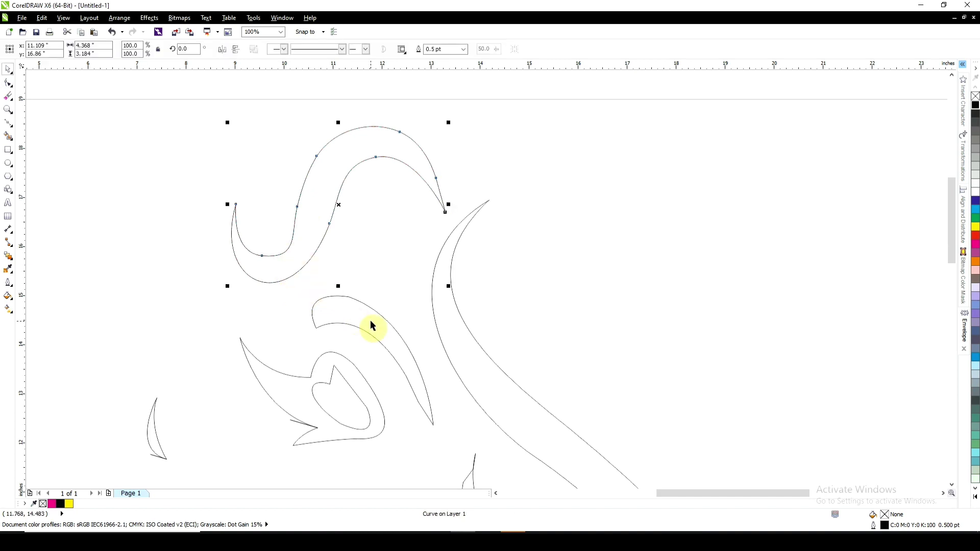
# Delete the top node and one more node from the hook-shaped curve below
pyautogui.click(357, 318)
pyautogui.moveTo(353, 301); pyautogui.dragTo(358, 304)
pyautogui.press('Delete')
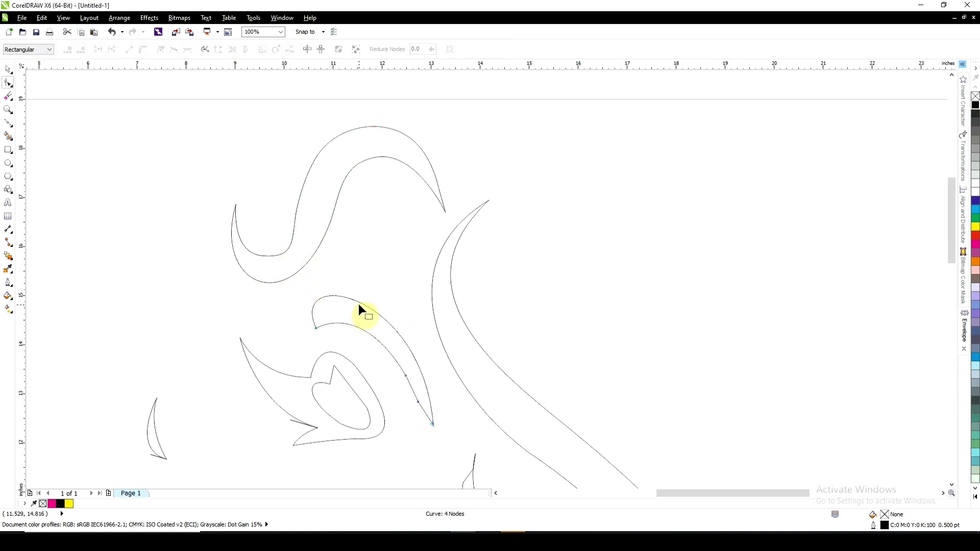
pyautogui.moveTo(420, 402); pyautogui.dragTo(420, 403)
pyautogui.press('Delete')
pyautogui.press('space')
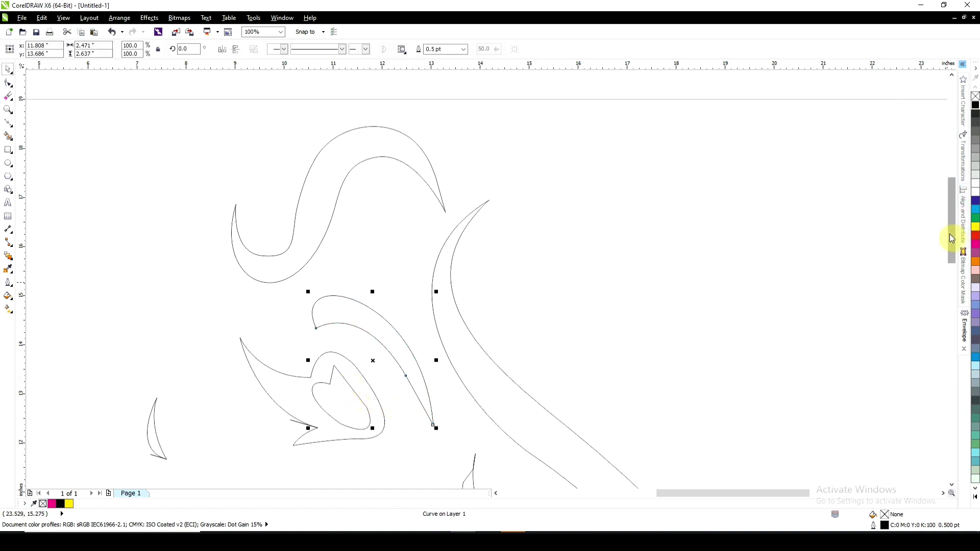
pyautogui.moveTo(950, 234); pyautogui.dragTo(953, 285)
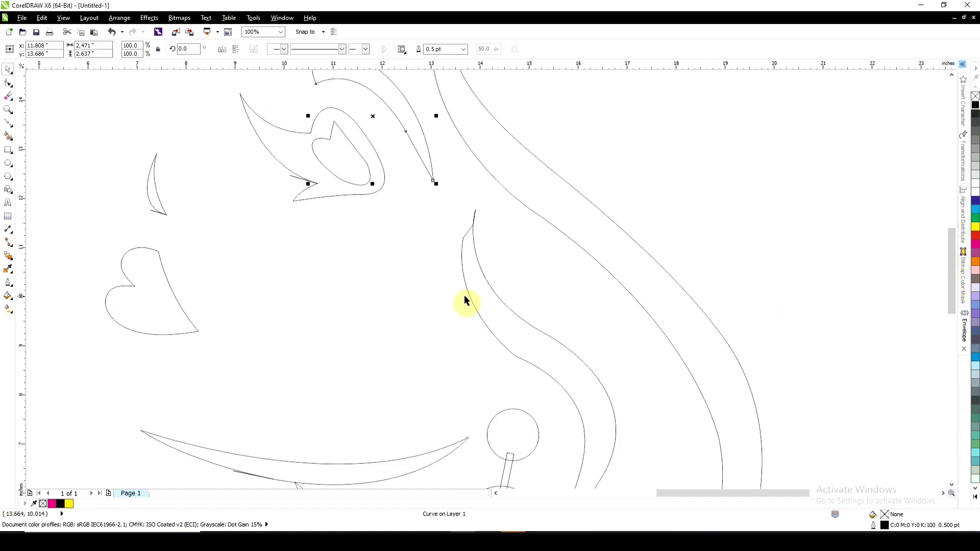
# Pull the crescent's top tip up-left and delete its extra nodes, leaving 5 nodes
pyautogui.press('F10')
pyautogui.click(474, 262)
pyautogui.moveTo(474, 229); pyautogui.dragTo(466, 220)
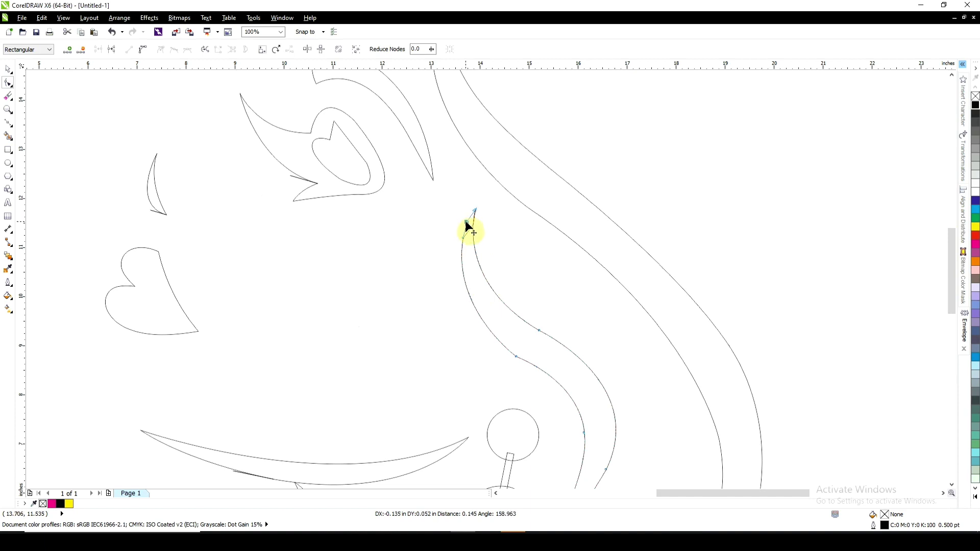
pyautogui.press('Delete')
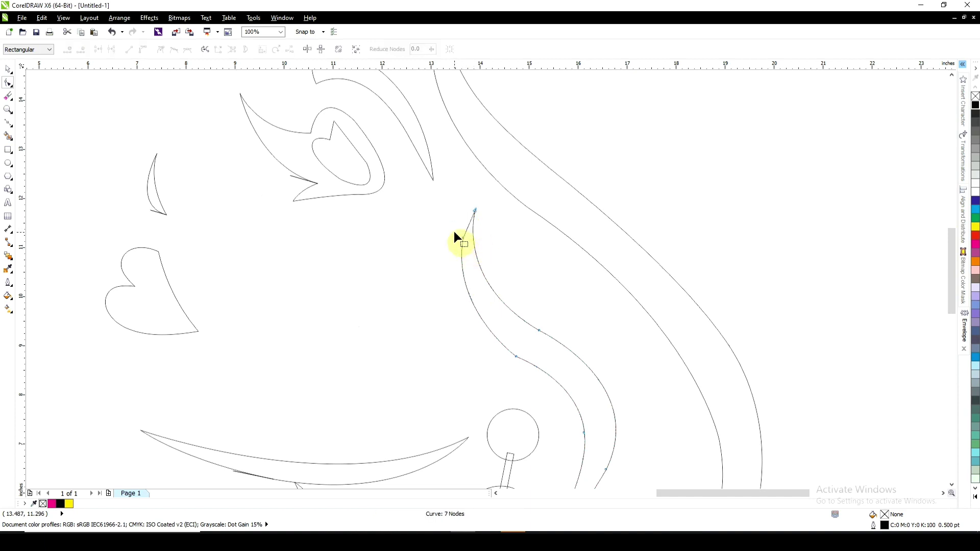
pyautogui.moveTo(454, 237); pyautogui.dragTo(473, 248)
pyautogui.press('Delete')
pyautogui.doubleClick(551, 376)
pyautogui.click(517, 357)
pyautogui.press('Delete')
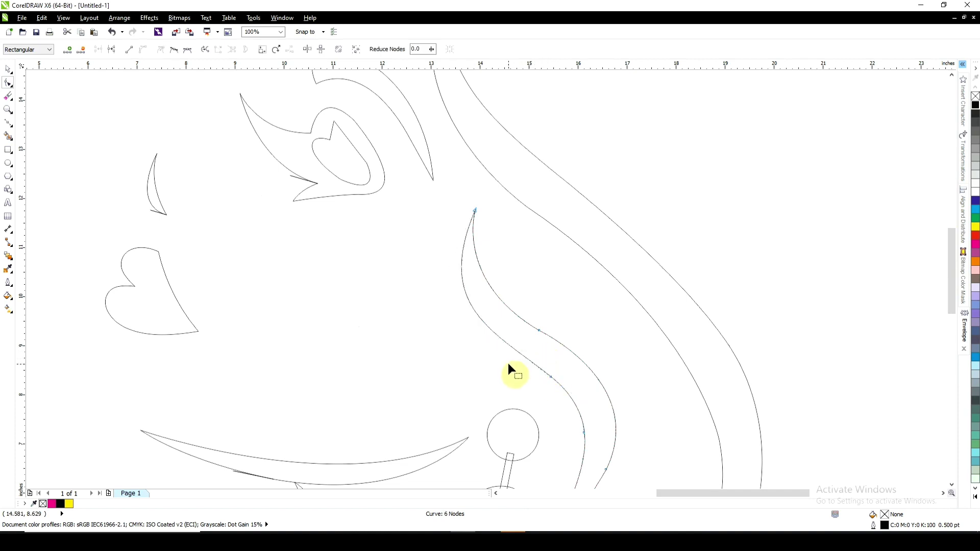
pyautogui.moveTo(952, 288); pyautogui.dragTo(952, 317)
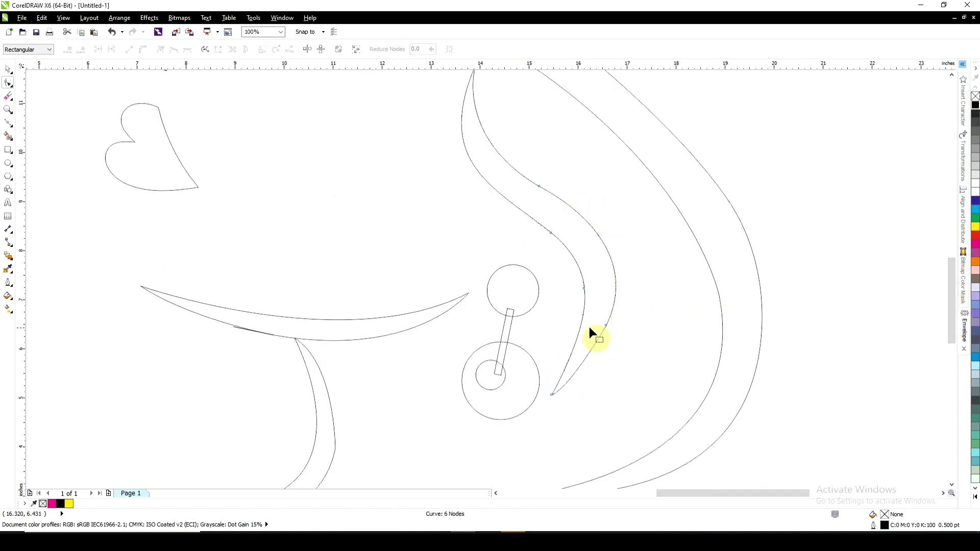
# Bulge the crescent's right edge smoothly outward
pyautogui.press('space')
pyautogui.click(518, 306)
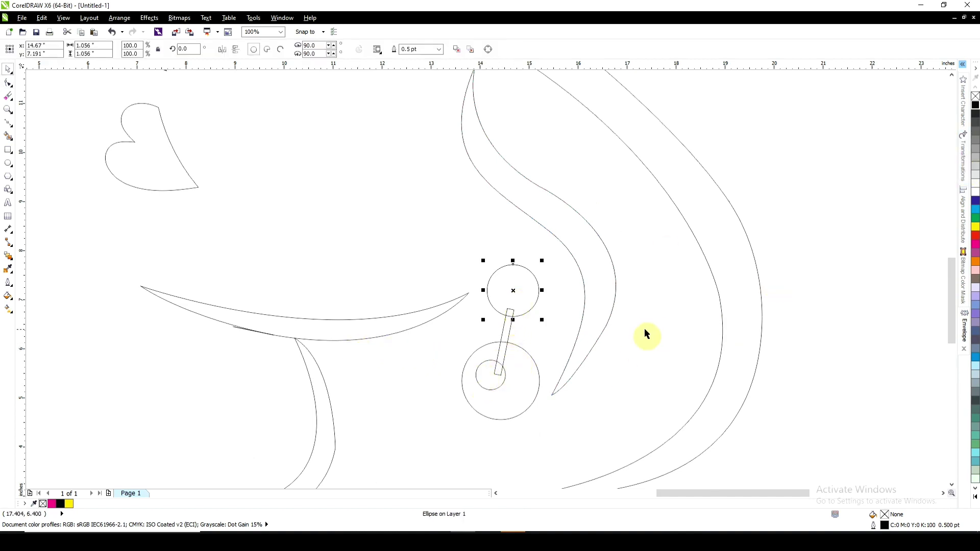
pyautogui.doubleClick(590, 346)
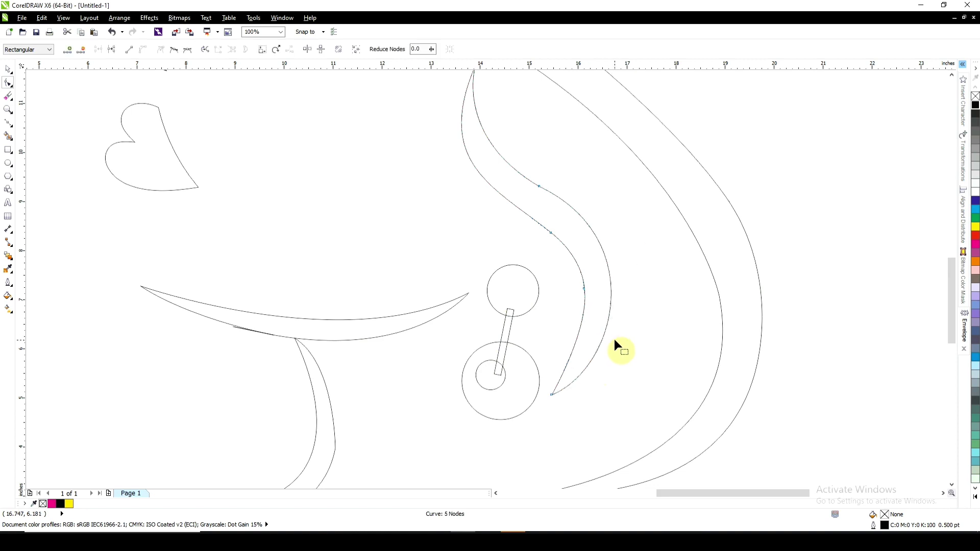
pyautogui.moveTo(601, 322); pyautogui.dragTo(614, 339)
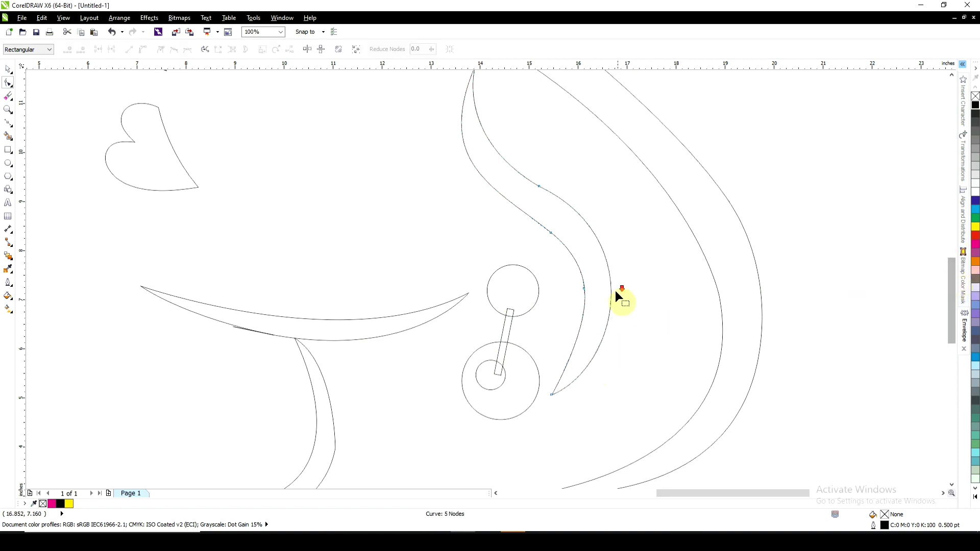
pyautogui.scroll(-3, 615, 290)
pyautogui.scroll(3, 480, 357)
# Rework the S-curve's right and lower bends, deleting redundant nodes
pyautogui.press('space')
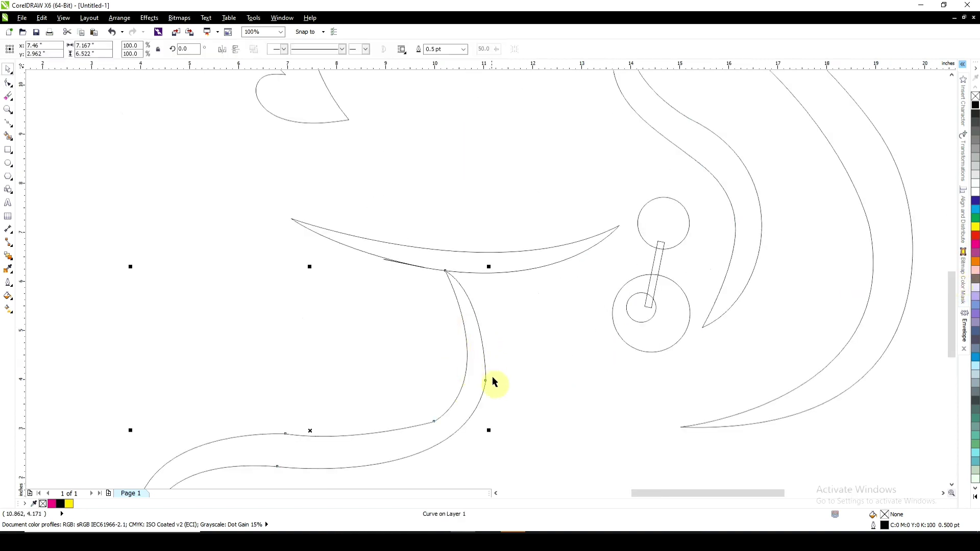
pyautogui.doubleClick(491, 376)
pyautogui.press('Delete')
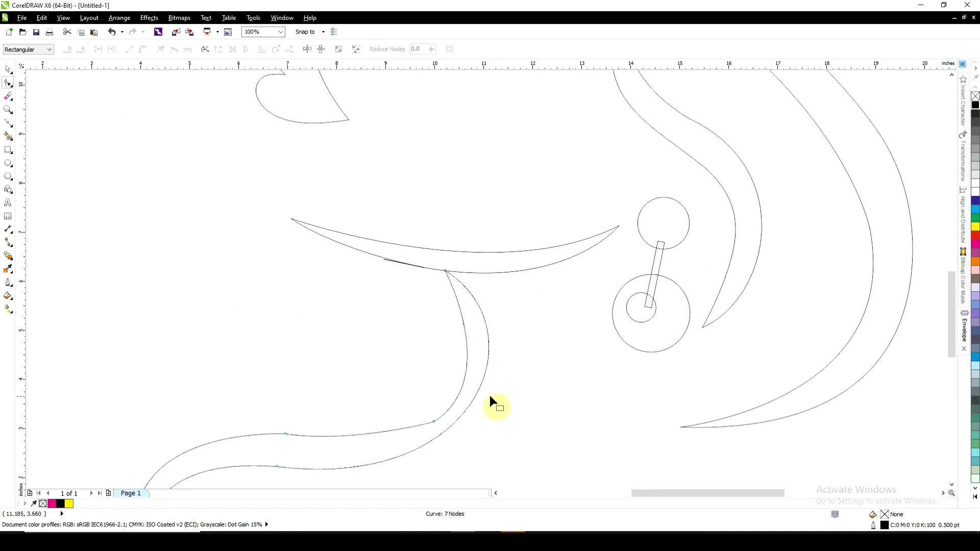
pyautogui.doubleClick(479, 327)
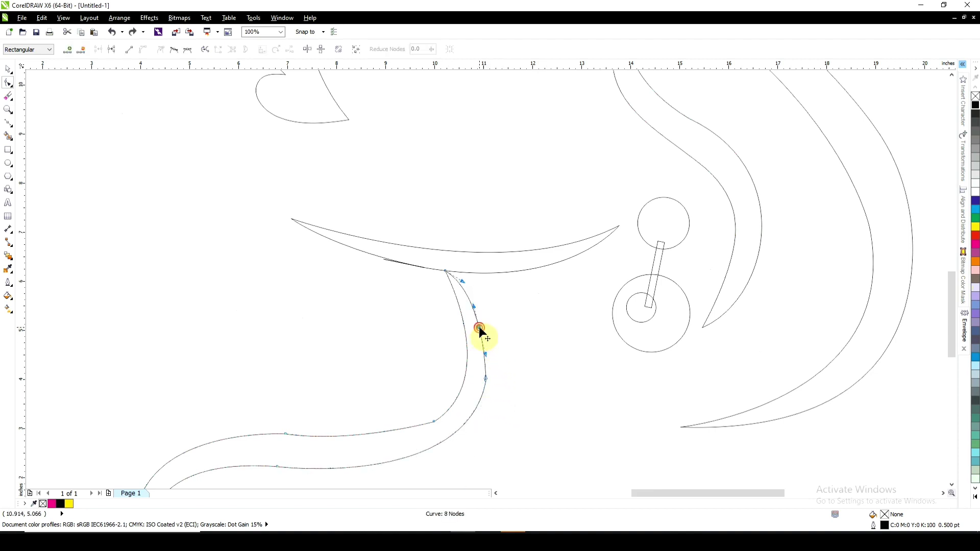
pyautogui.click(449, 437)
pyautogui.click(464, 406)
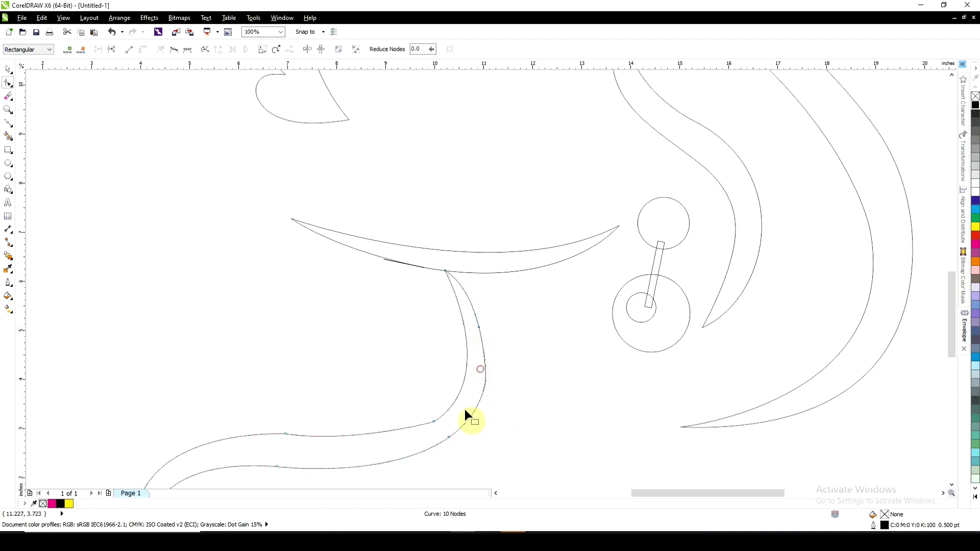
pyautogui.doubleClick(463, 382)
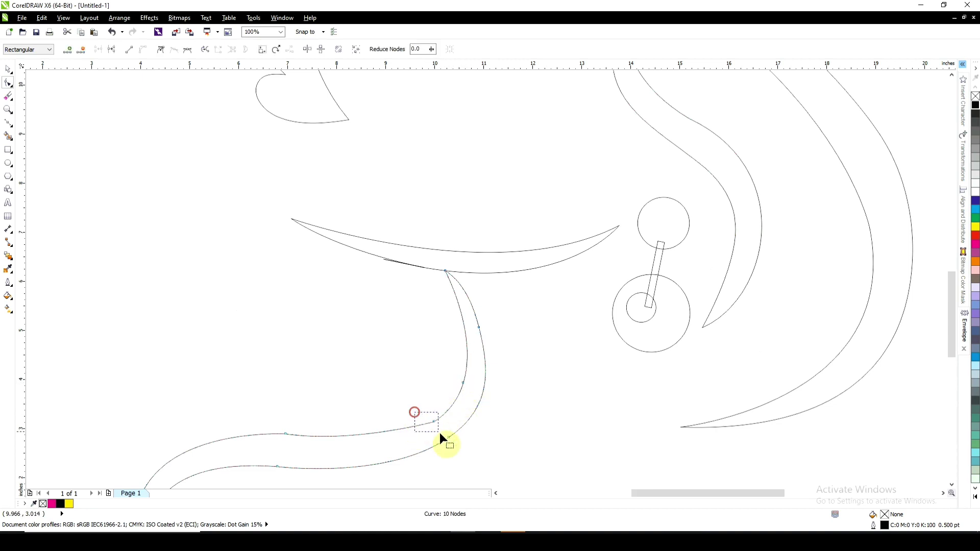
pyautogui.moveTo(439, 430); pyautogui.dragTo(440, 430)
pyautogui.press('Delete')
# Pull the bottom end down, convert it To Curve and delete kink nodes for a pointed 7-node tip
pyautogui.scroll(-1, 438, 357)
pyautogui.scroll(1, 314, 449)
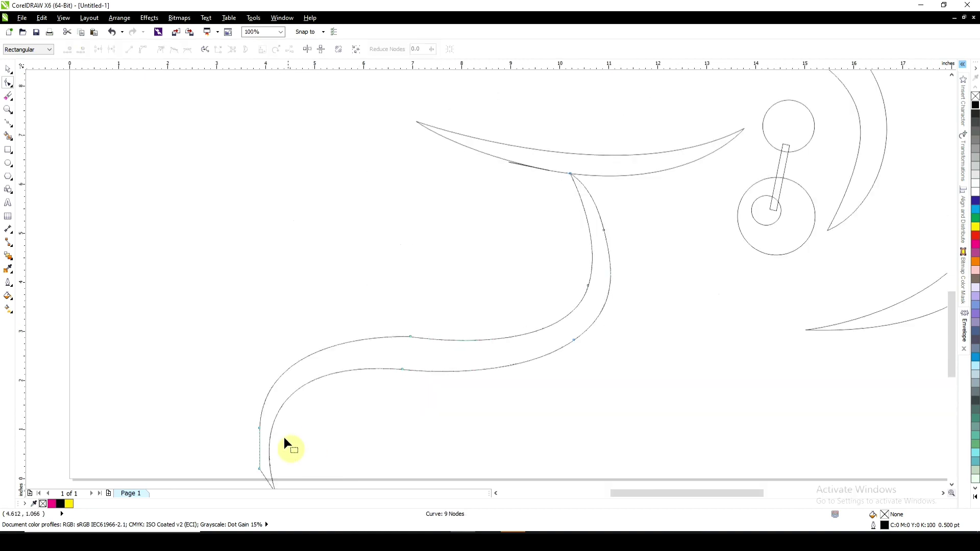
pyautogui.scroll(-1, 285, 440)
pyautogui.scroll(1, 299, 364)
pyautogui.moveTo(281, 353); pyautogui.dragTo(310, 384)
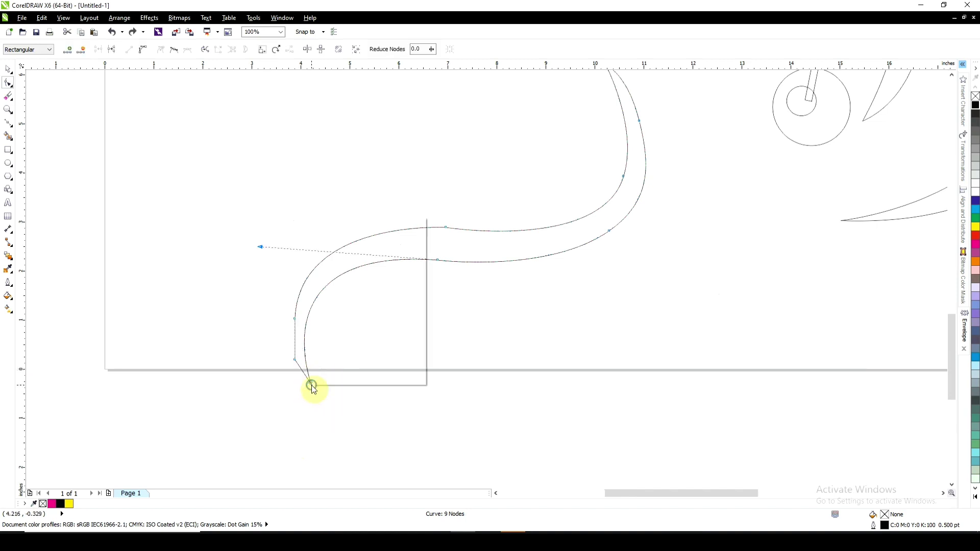
pyautogui.rightClick(310, 384)
pyautogui.click(348, 256)
pyautogui.moveTo(284, 349); pyautogui.dragTo(299, 363)
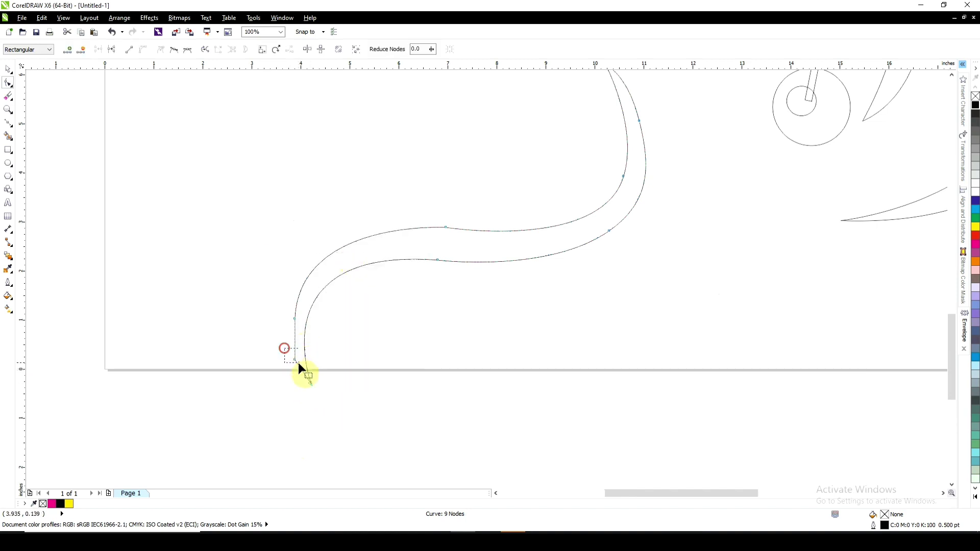
pyautogui.press('Delete')
pyautogui.click(286, 311)
pyautogui.press('Delete')
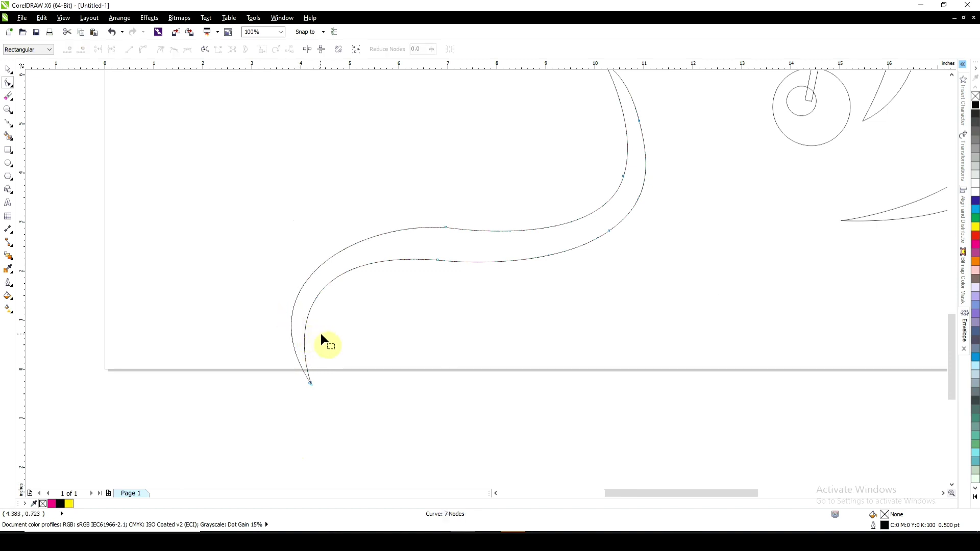
pyautogui.scroll(-2, 452, 204)
pyautogui.scroll(3, 477, 179)
# Reposition the chin crescent's left tip and delete extra nodes, leaving a clean 3-node curve
pyautogui.click(476, 179)
pyautogui.scroll(2, 480, 192)
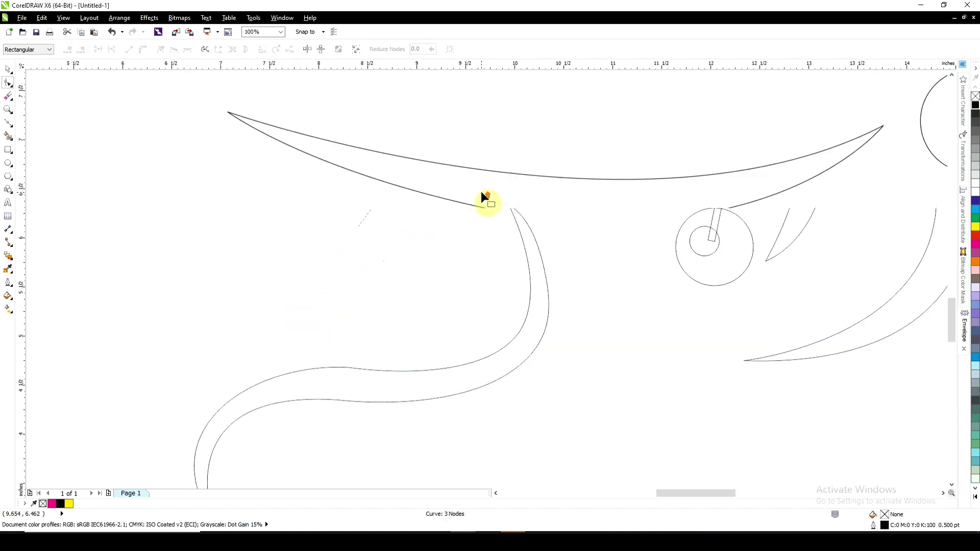
pyautogui.scroll(2, 431, 191)
pyautogui.moveTo(229, 116); pyautogui.dragTo(225, 112)
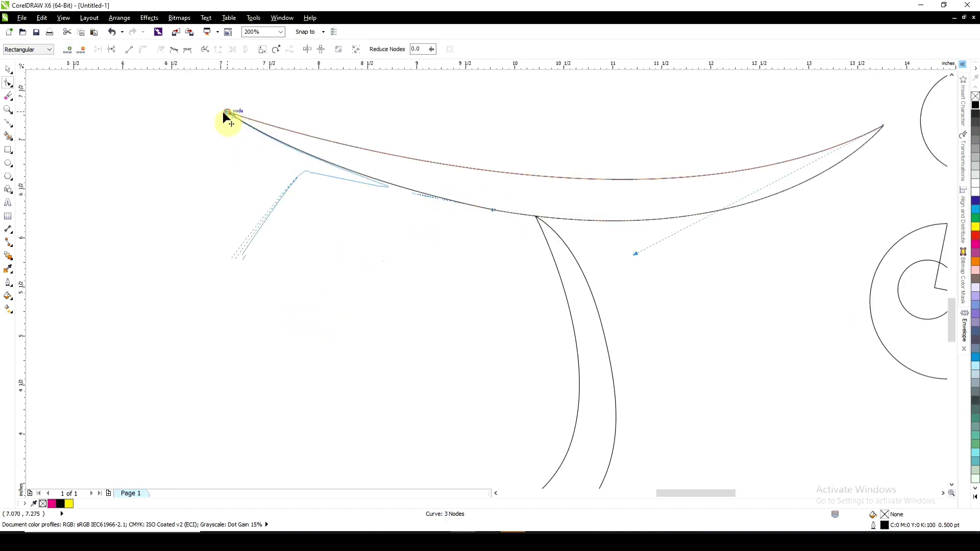
pyautogui.click(459, 204)
pyautogui.moveTo(475, 190); pyautogui.dragTo(410, 241)
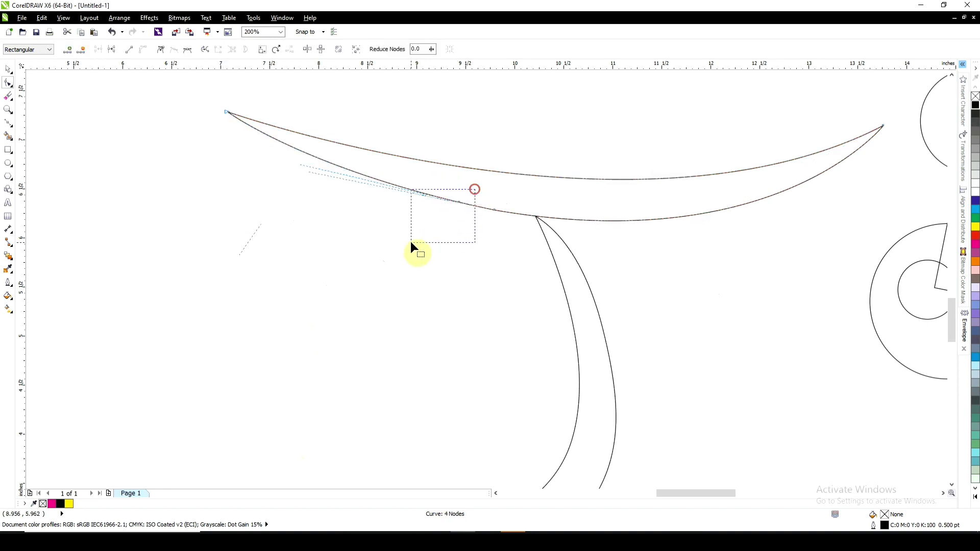
pyautogui.press('Delete')
pyautogui.moveTo(515, 197); pyautogui.dragTo(500, 212)
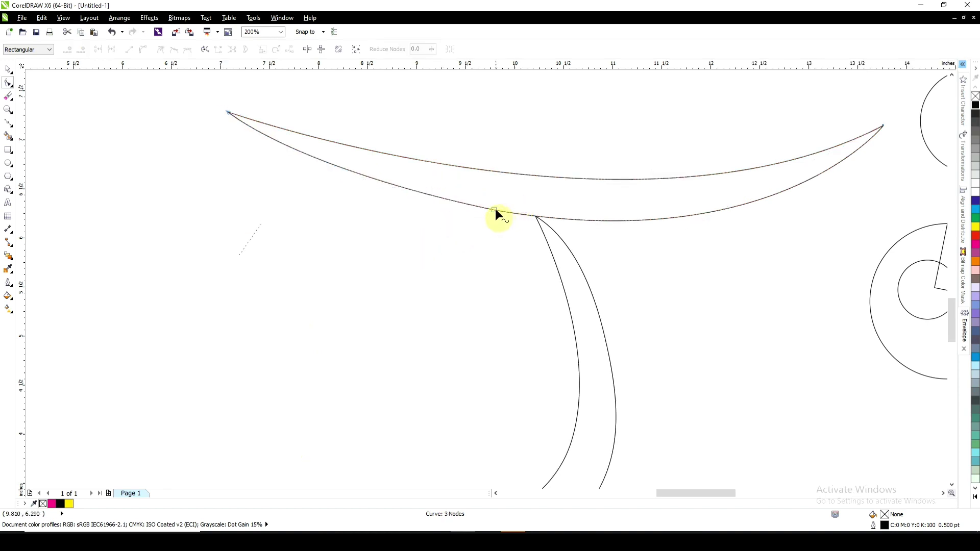
pyautogui.click(494, 209)
pyautogui.press('Delete')
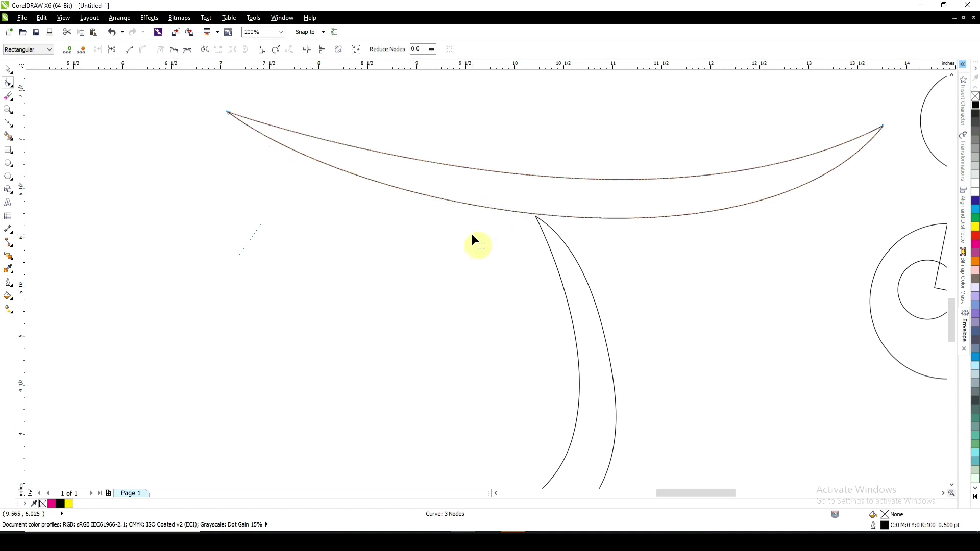
# Bulge the neck S-curve's right stroke farther outward
pyautogui.scroll(-1, 443, 249)
pyautogui.press('space')
pyautogui.scroll(1, 540, 231)
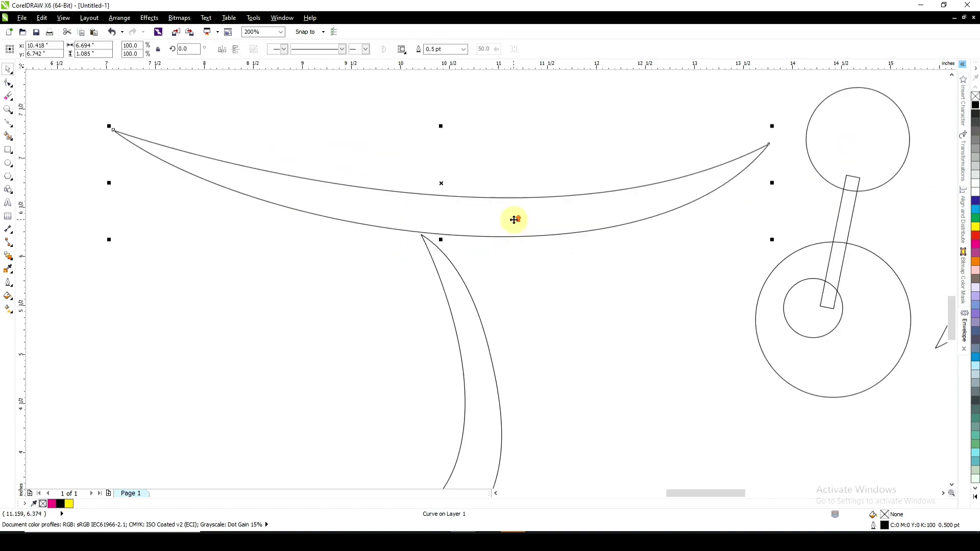
pyautogui.scroll(-1, 438, 216)
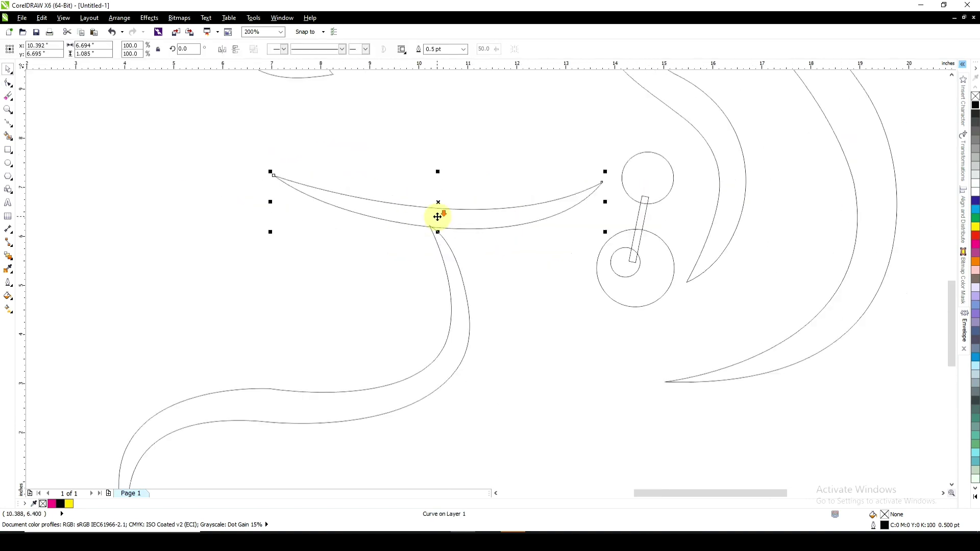
pyautogui.click(449, 302)
pyautogui.press('space')
pyautogui.moveTo(456, 276); pyautogui.dragTo(478, 299)
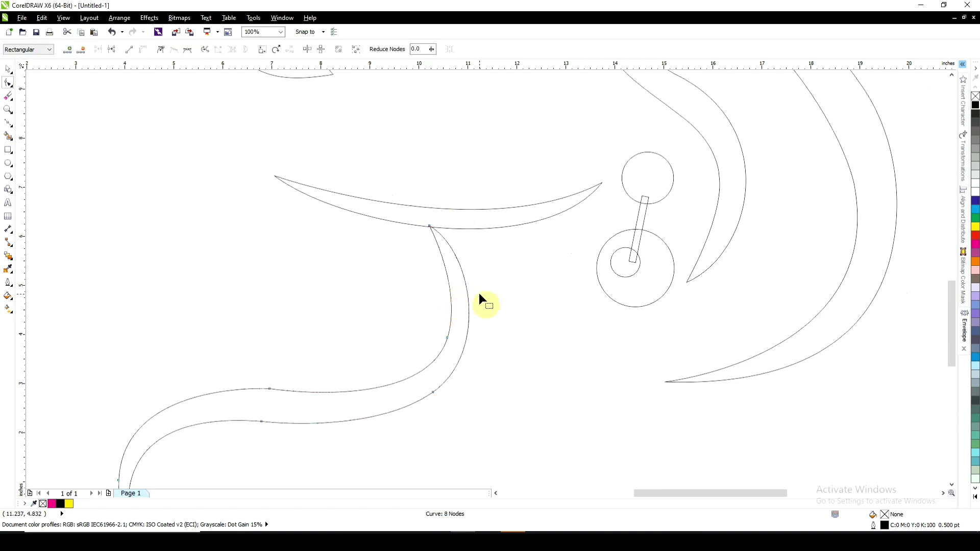
pyautogui.scroll(-1, 467, 293)
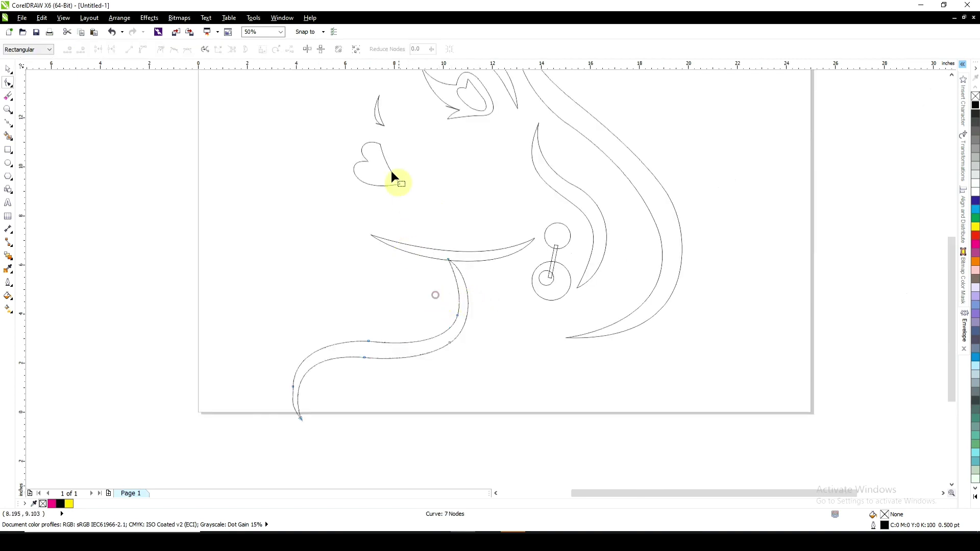
pyautogui.scroll(1, 391, 170)
pyautogui.press('space')
pyautogui.click(394, 148)
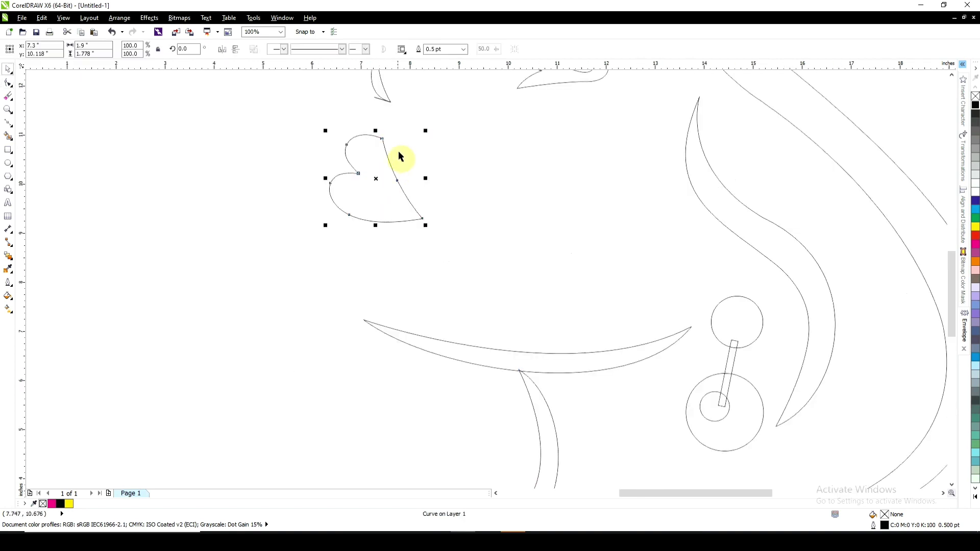
pyautogui.scroll(-2, 430, 320)
pyautogui.click(332, 302)
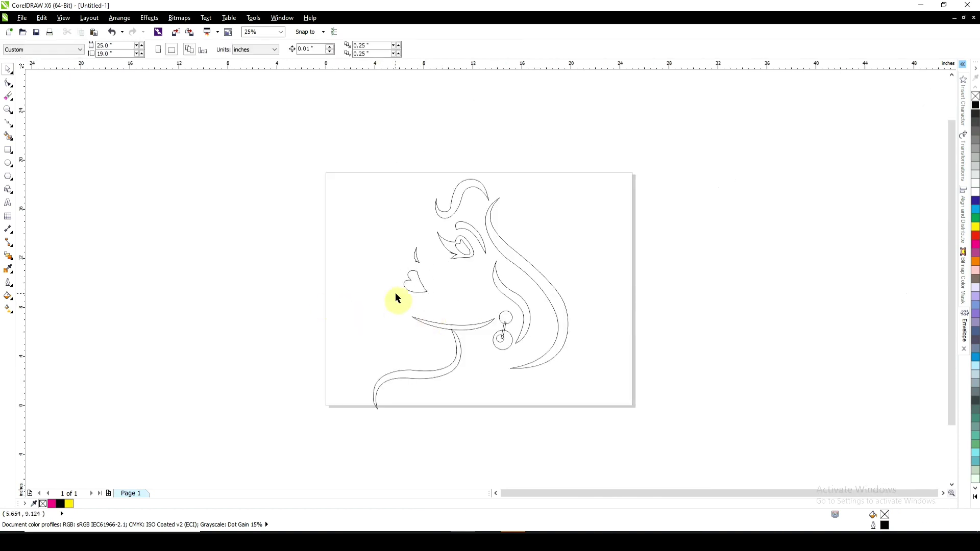
# Lower the top of the heart-shaped lips with the Shape tool
pyautogui.scroll(2, 416, 284)
pyautogui.click(422, 228)
pyautogui.moveTo(414, 221); pyautogui.dragTo(415, 229)
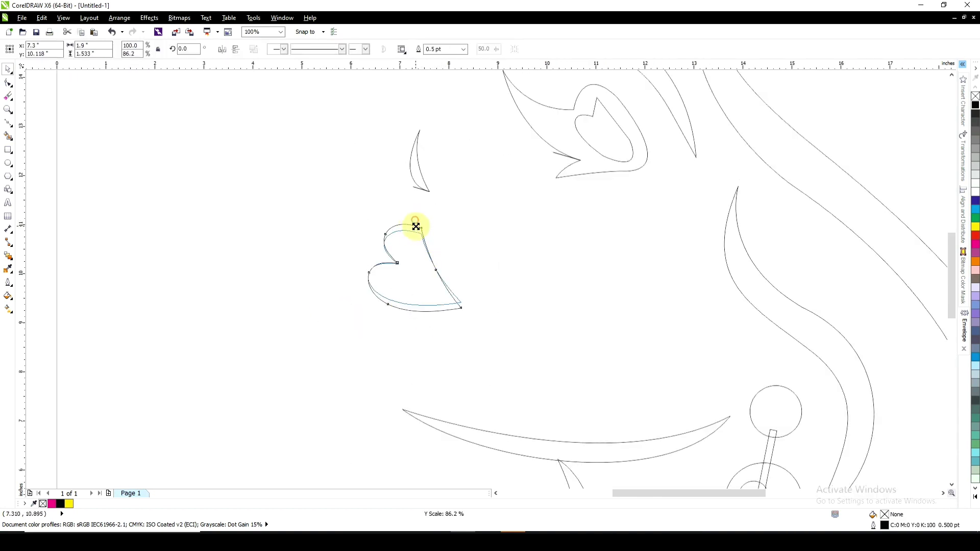
pyautogui.click(287, 238)
pyautogui.scroll(-1, 314, 288)
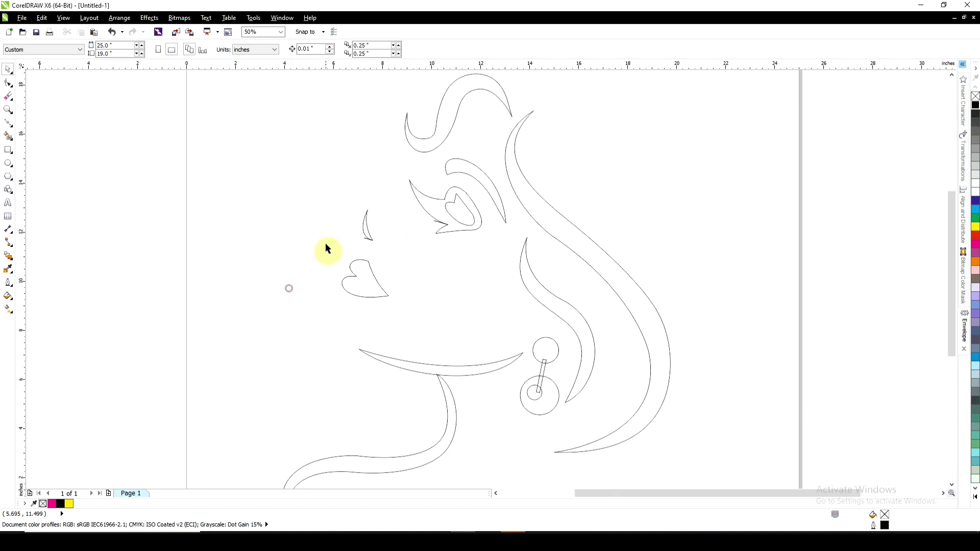
# Reshape the nose crescent's outline and curve its bottom tip
pyautogui.click(374, 230)
pyautogui.scroll(3, 373, 230)
pyautogui.press('F10')
pyautogui.moveTo(372, 230); pyautogui.dragTo(374, 260)
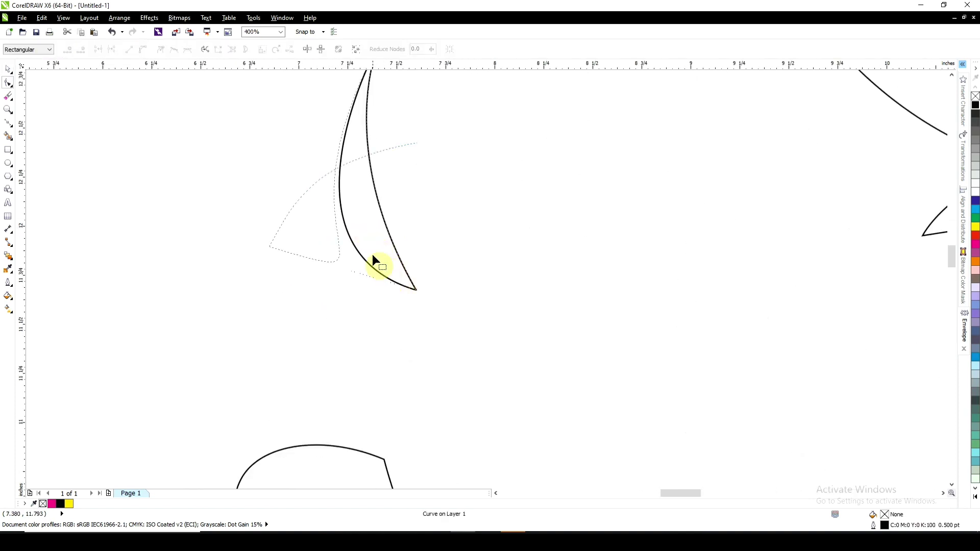
pyautogui.click(407, 278)
pyautogui.moveTo(410, 282); pyautogui.dragTo(400, 286)
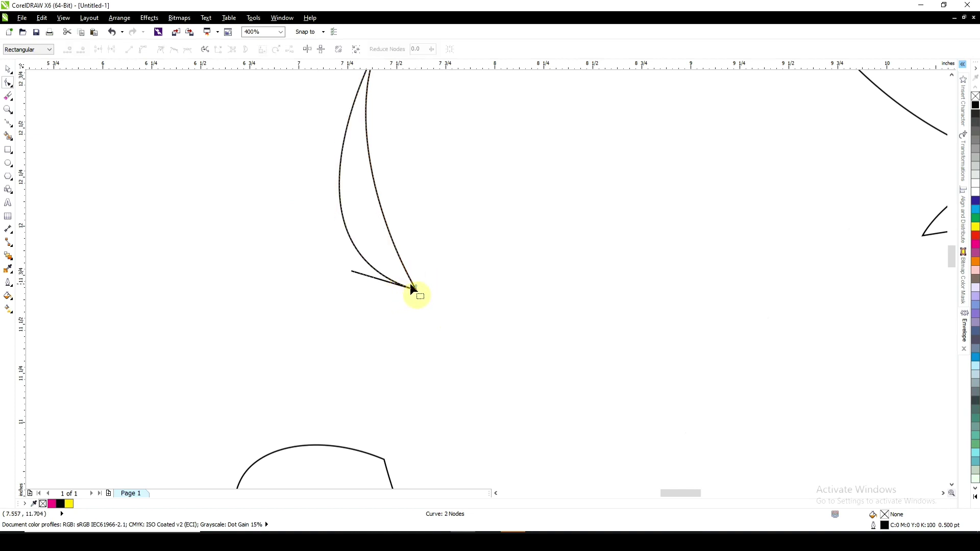
pyautogui.click(415, 289)
# Bend the nose crescent into a slim sliver using its top node's curve handle
pyautogui.scroll(-1, 378, 300)
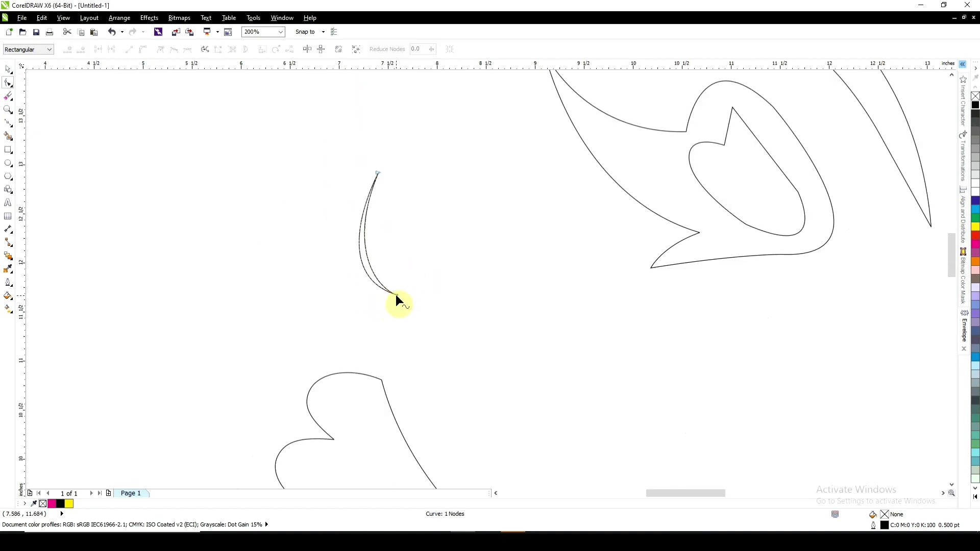
pyautogui.click(396, 293)
pyautogui.click(377, 172)
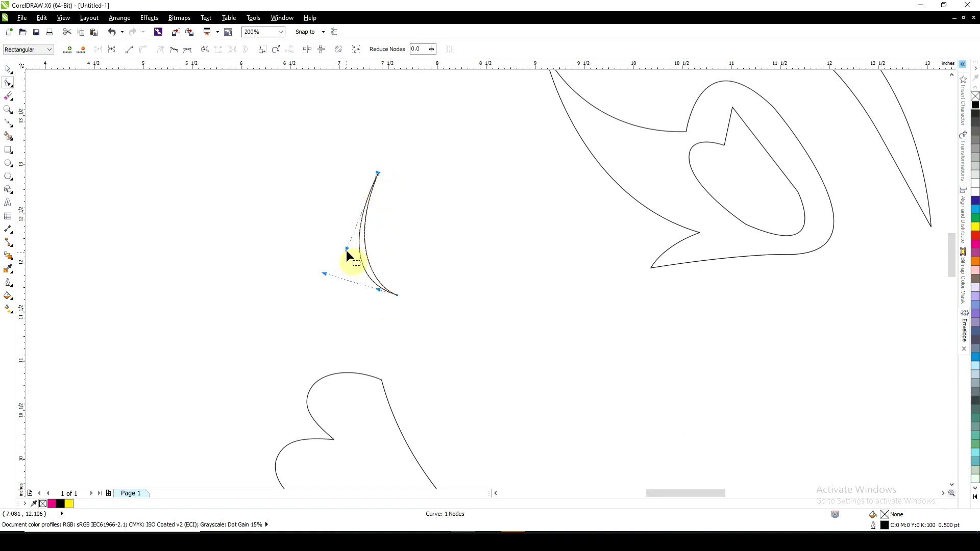
pyautogui.moveTo(346, 250); pyautogui.dragTo(365, 246)
pyautogui.scroll(-1, 364, 262)
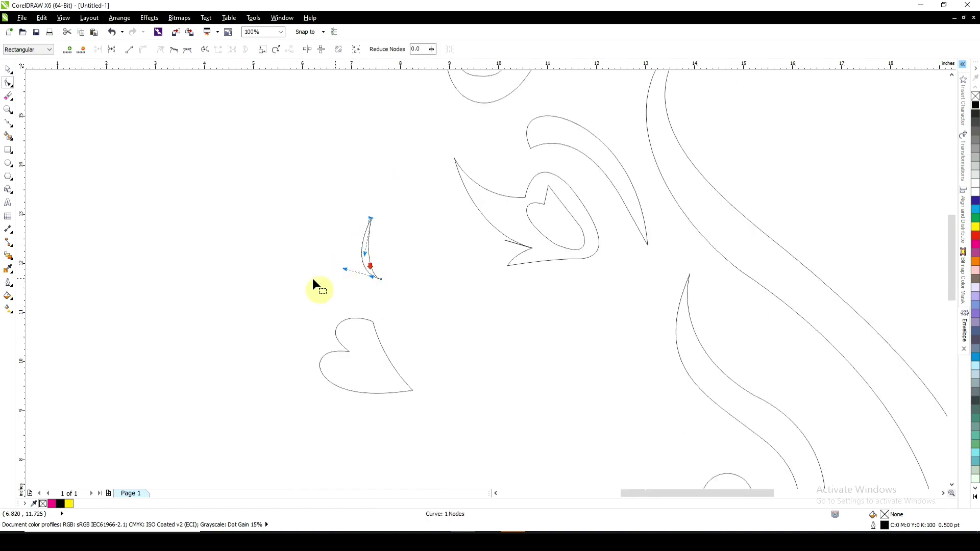
pyautogui.press('space')
pyautogui.scroll(-1, 268, 286)
# Move the eye's lower node down-left and convert its segment to a bent curve
pyautogui.click(379, 260)
pyautogui.scroll(1, 397, 256)
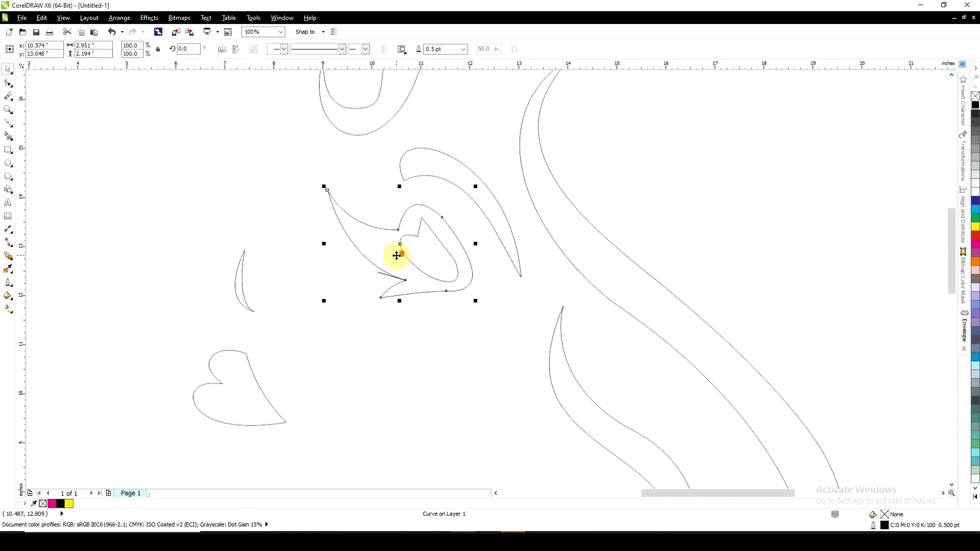
pyautogui.press('space')
pyautogui.scroll(1, 398, 285)
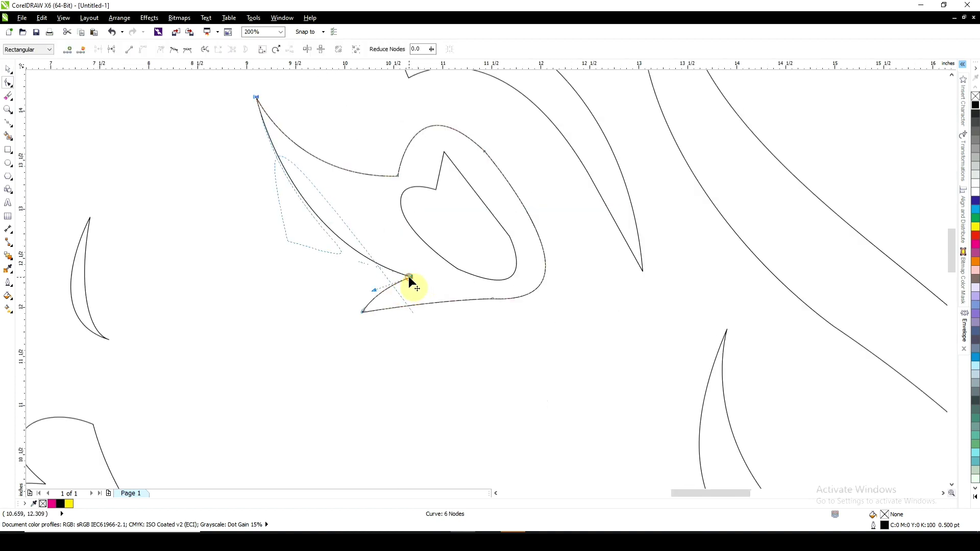
pyautogui.click(410, 277)
pyautogui.moveTo(388, 286); pyautogui.dragTo(388, 287)
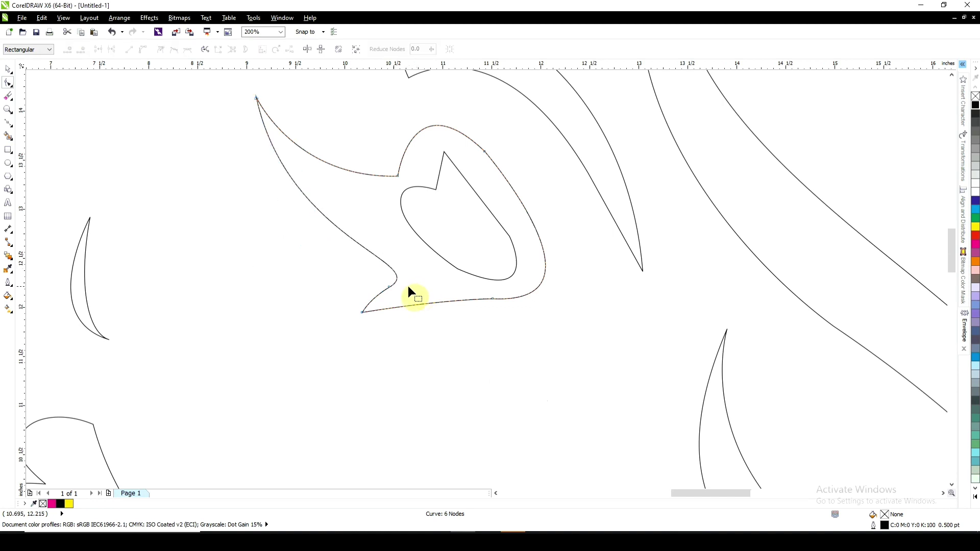
pyautogui.scroll(-1, 408, 287)
pyautogui.rightClick(399, 287)
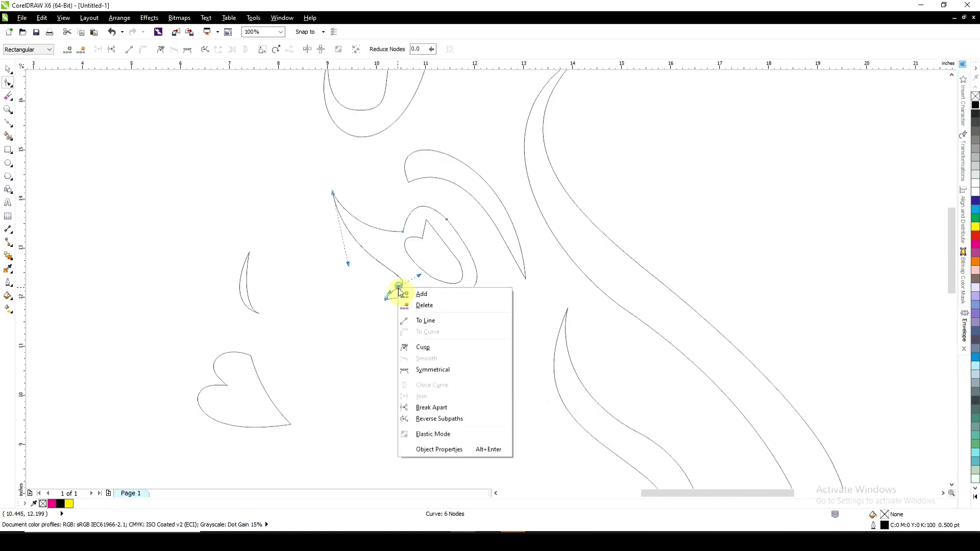
pyautogui.click(427, 320)
pyautogui.scroll(1, 411, 306)
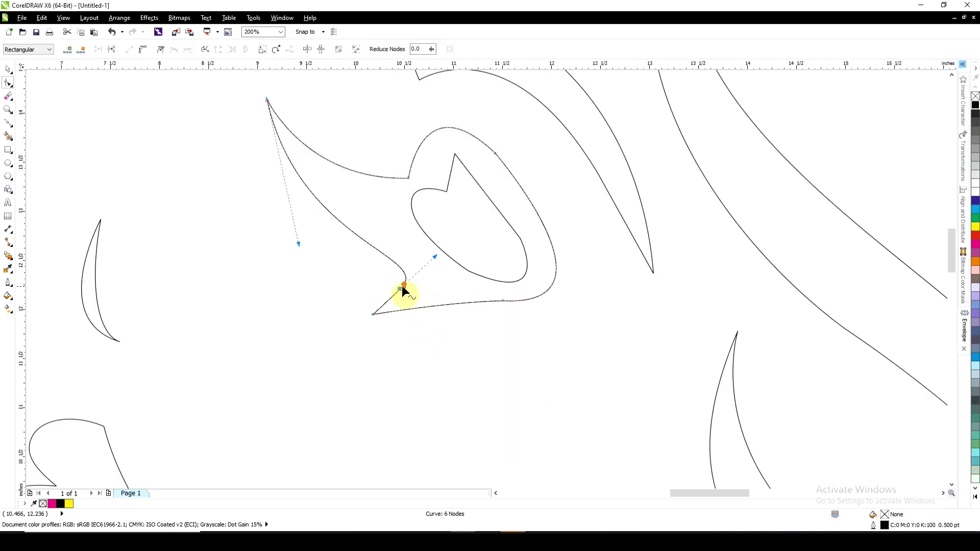
pyautogui.moveTo(403, 287); pyautogui.dragTo(399, 286)
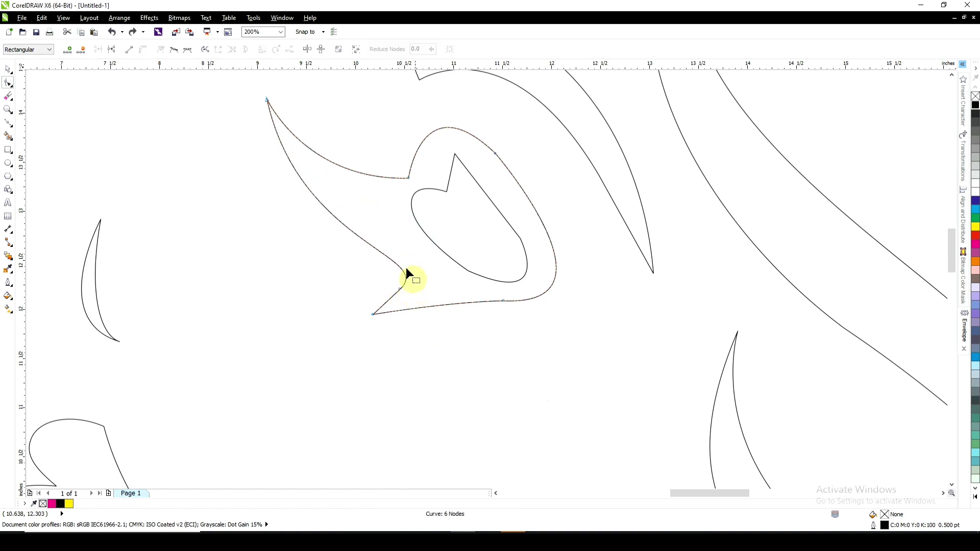
# Add a node on the eye's lower-left outline and straighten its segment to a line
pyautogui.doubleClick(395, 263)
pyautogui.rightClick(406, 277)
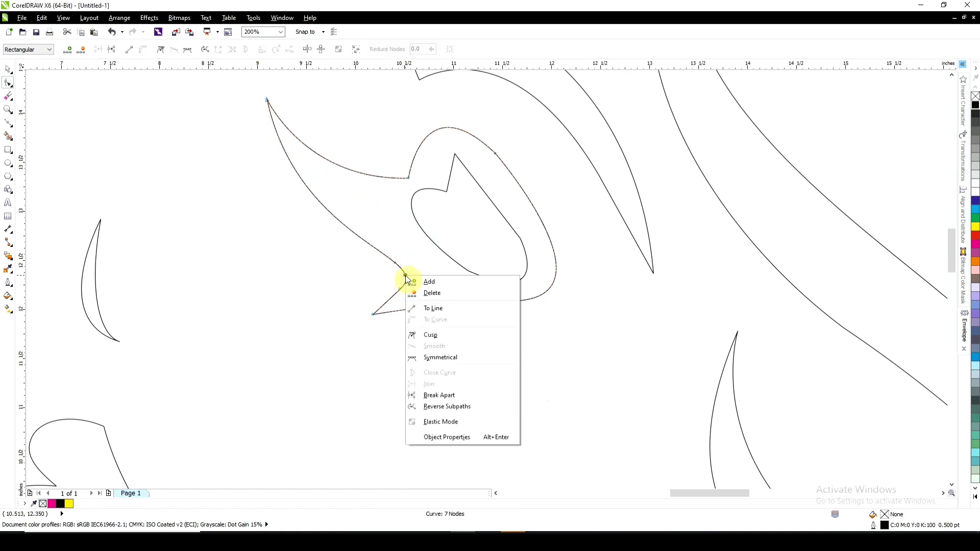
pyautogui.click(418, 308)
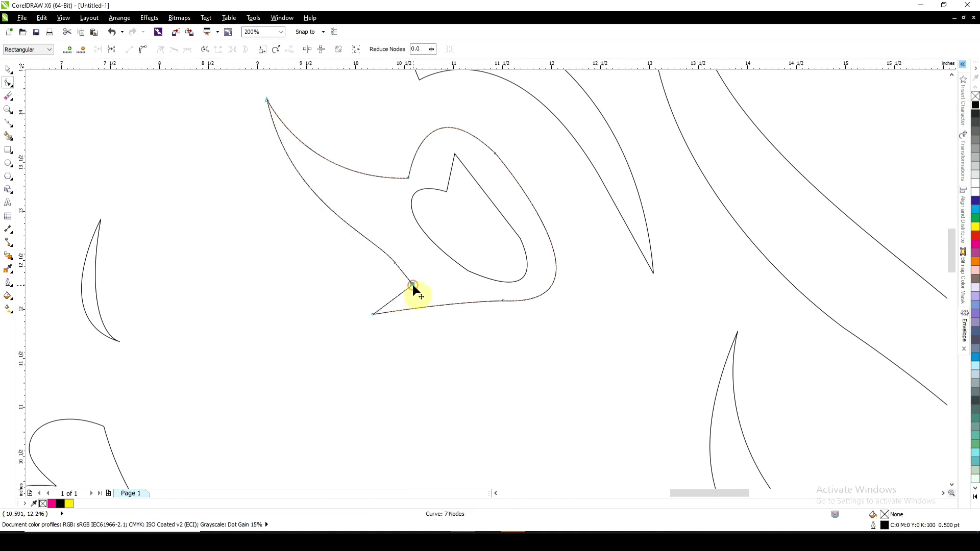
pyautogui.scroll(-1, 412, 283)
pyautogui.press('space')
pyautogui.scroll(-1, 463, 248)
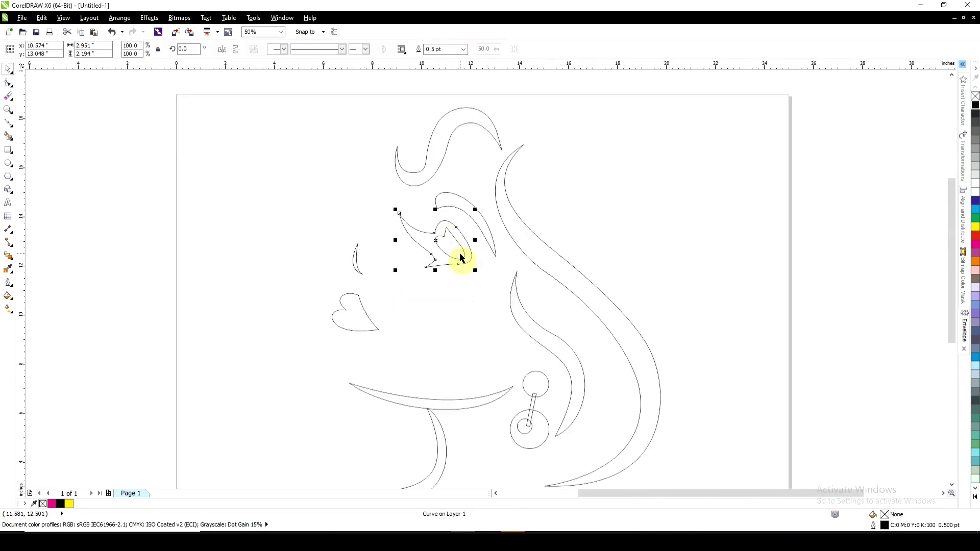
# Reshape the iris curve inside the eye by dragging its nodes and curve handles
pyautogui.scroll(2, 463, 248)
pyautogui.press('space')
pyautogui.moveTo(375, 195); pyautogui.dragTo(397, 212)
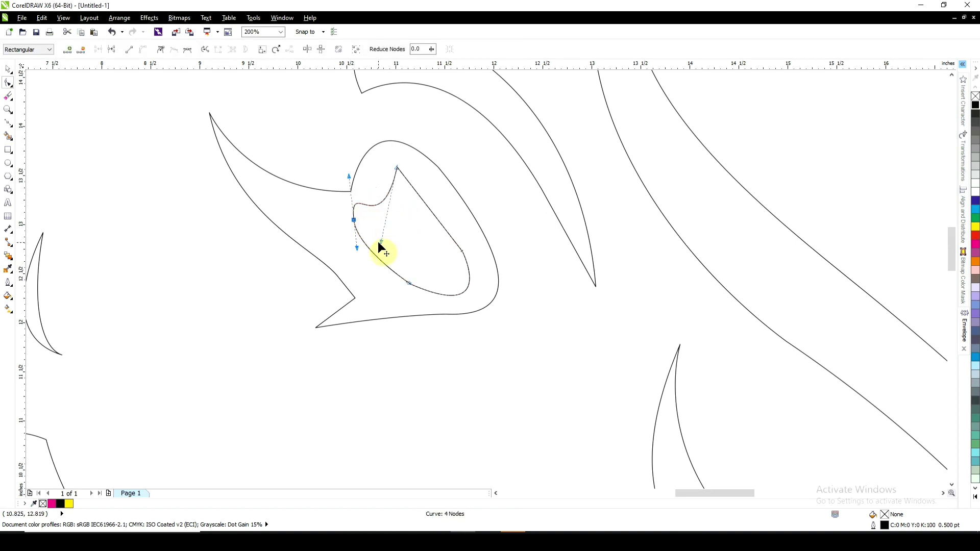
pyautogui.moveTo(381, 242); pyautogui.dragTo(387, 191)
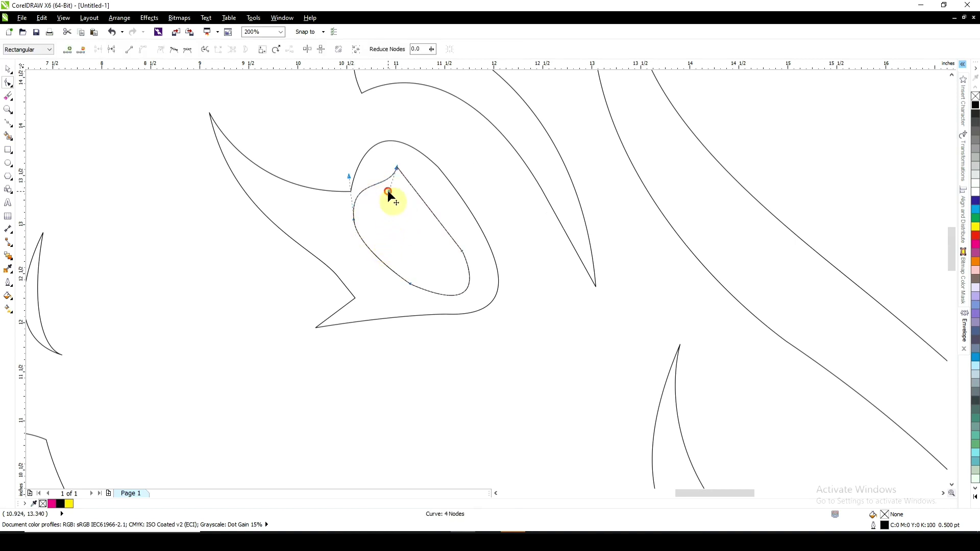
pyautogui.moveTo(355, 220); pyautogui.dragTo(365, 218)
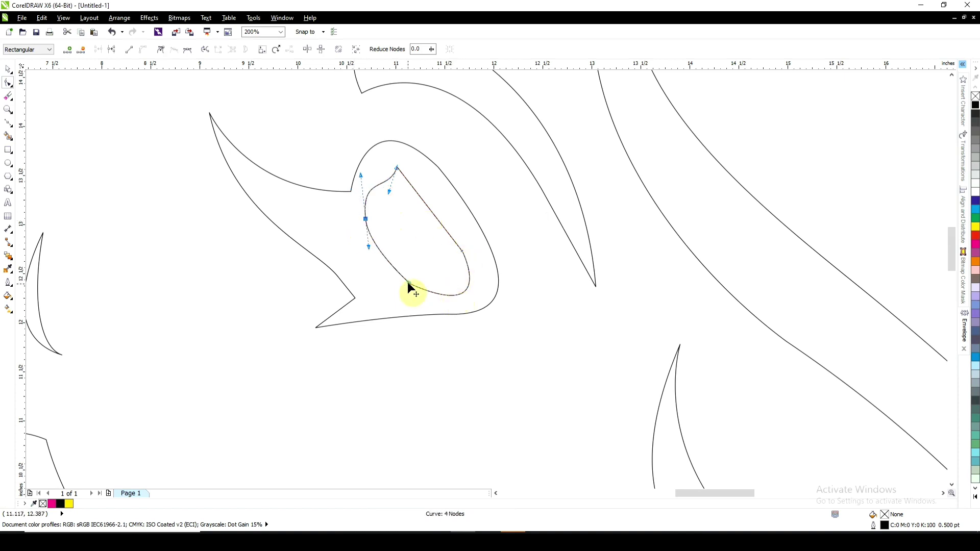
pyautogui.moveTo(498, 323); pyautogui.dragTo(490, 312)
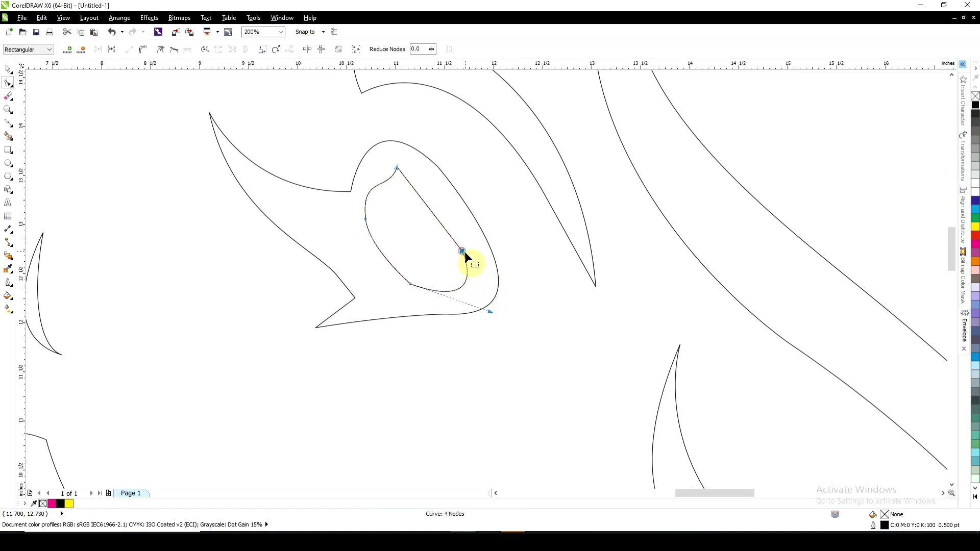
pyautogui.press('space')
pyautogui.scroll(-3, 466, 306)
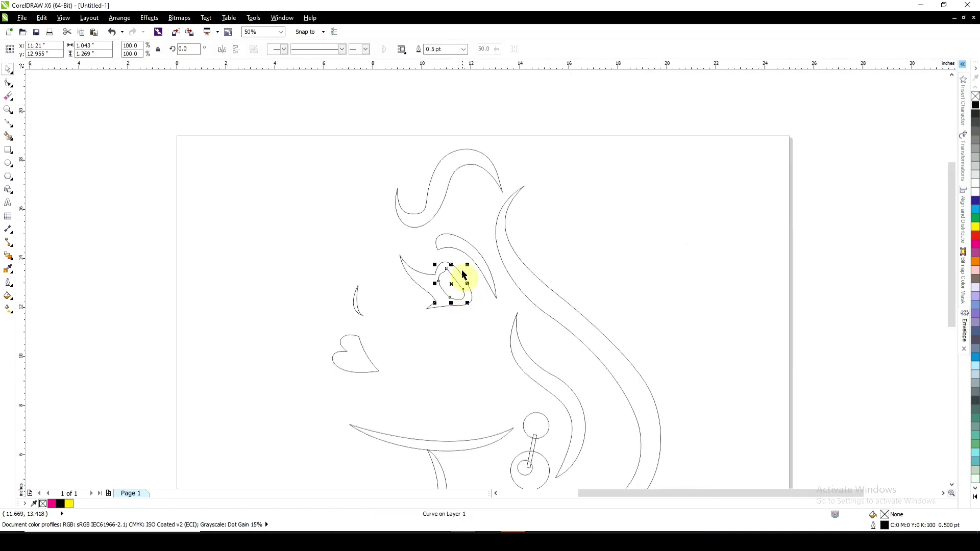
# Delete the lower node of the hair curl at the top of the head
pyautogui.click(435, 217)
pyautogui.scroll(2, 434, 216)
pyautogui.press('space')
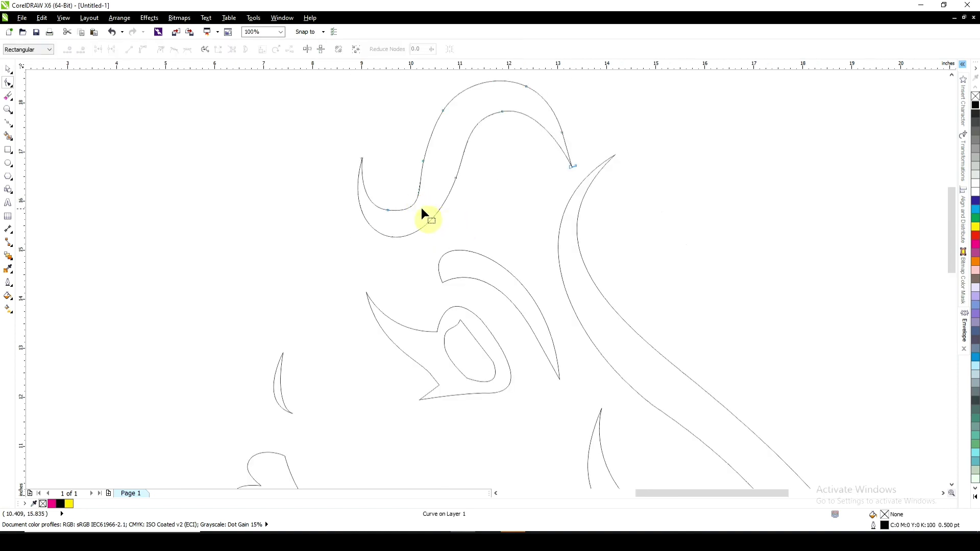
pyautogui.moveTo(400, 212); pyautogui.dragTo(400, 213)
pyautogui.press('Delete')
pyautogui.press('space')
pyautogui.scroll(-3, 436, 217)
pyautogui.press('F2')
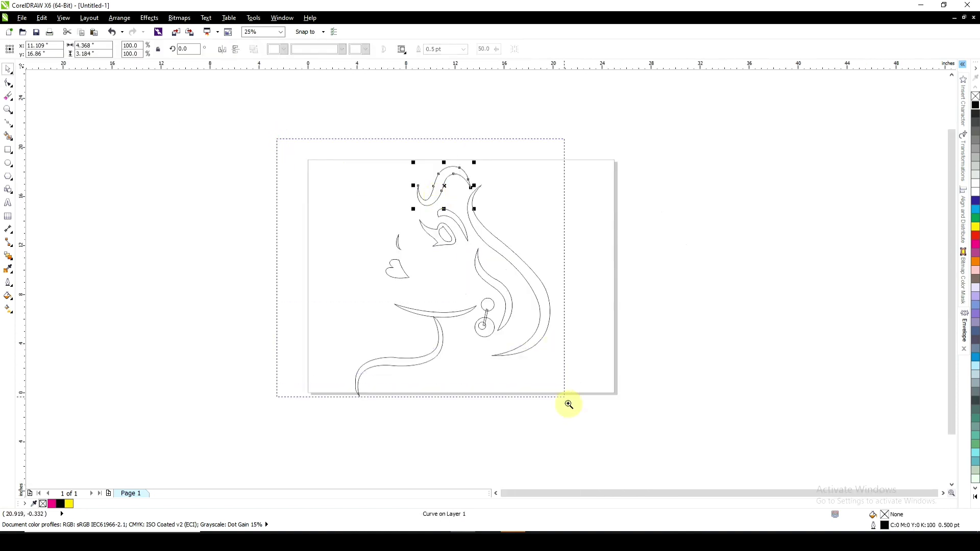
pyautogui.moveTo(276, 138); pyautogui.dragTo(571, 405)
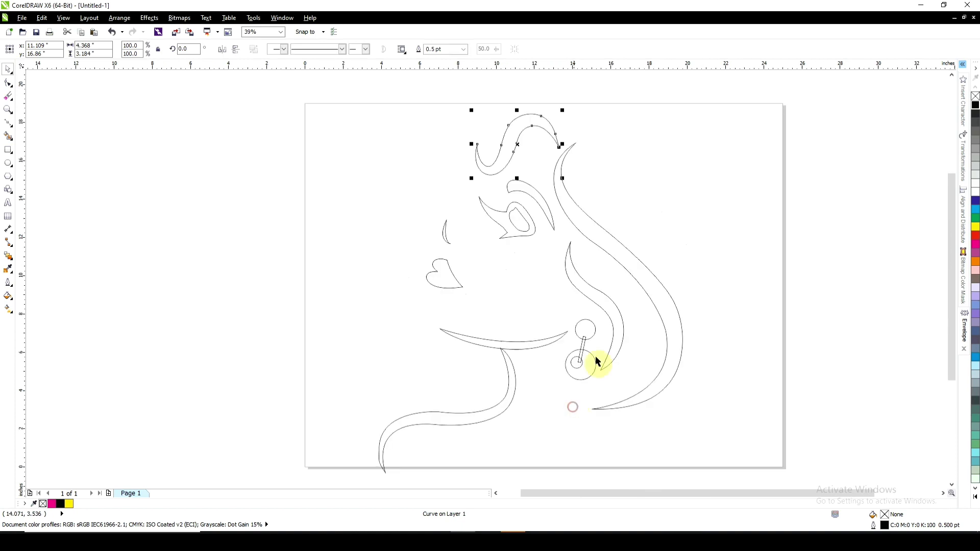
# Fill the long hair, eyebrow, upper hair, chin, neck and nose curves black
pyautogui.click(976, 106)
pyautogui.click(535, 195)
pyautogui.hotkey('ctrl', 'r')
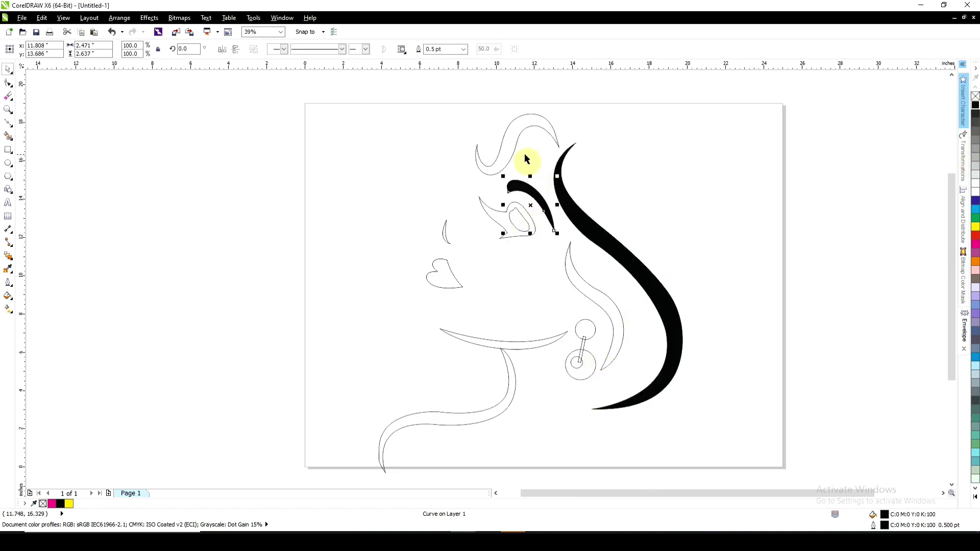
pyautogui.click(508, 153)
pyautogui.hotkey('ctrl', 'r')
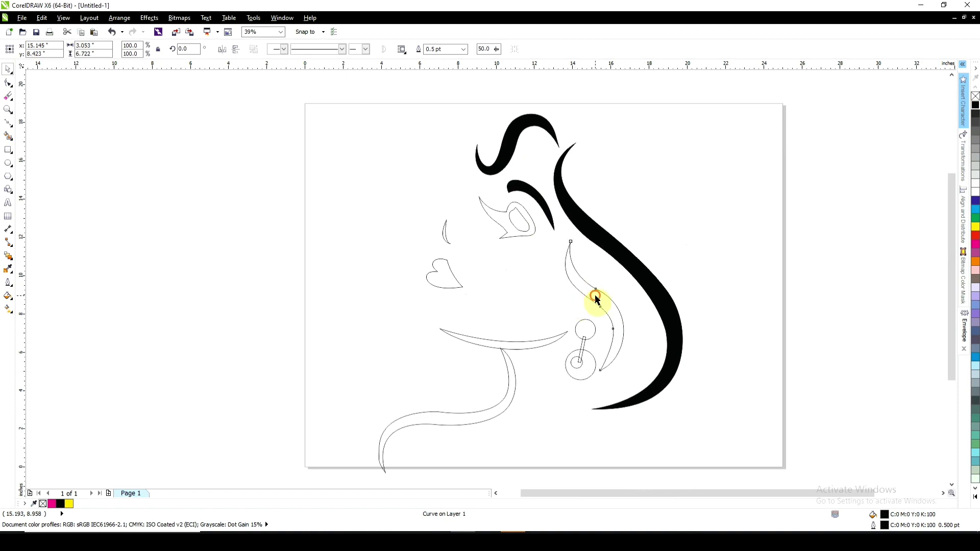
pyautogui.hotkey('ctrl', 'r')
pyautogui.click(535, 344)
pyautogui.hotkey('ctrl', 'r')
pyautogui.click(511, 382)
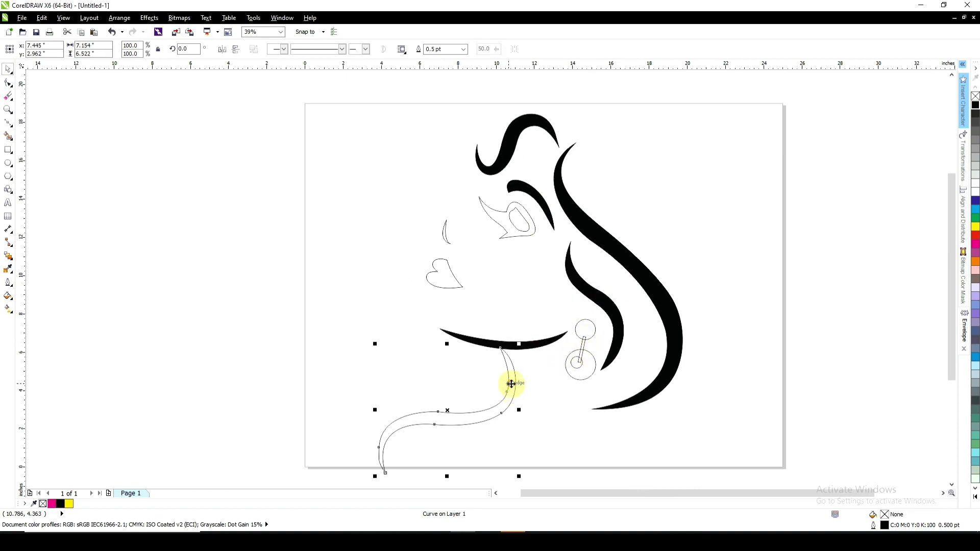
pyautogui.hotkey('ctrl', 'r')
pyautogui.click(444, 238)
pyautogui.hotkey('ctrl', 'r')
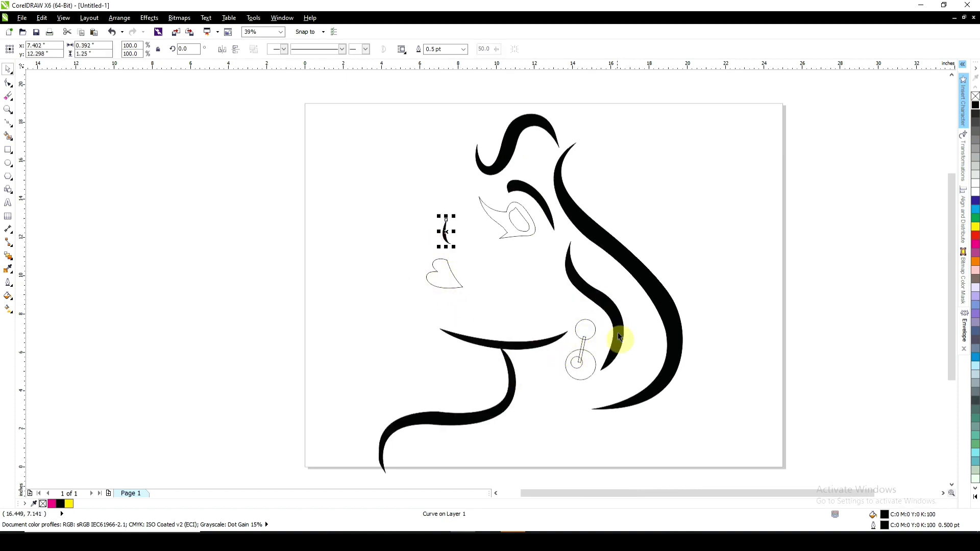
# Fill all four earring parts black, then select the lower earring's inner circle
pyautogui.click(581, 364)
pyautogui.hotkey('ctrl', 'r')
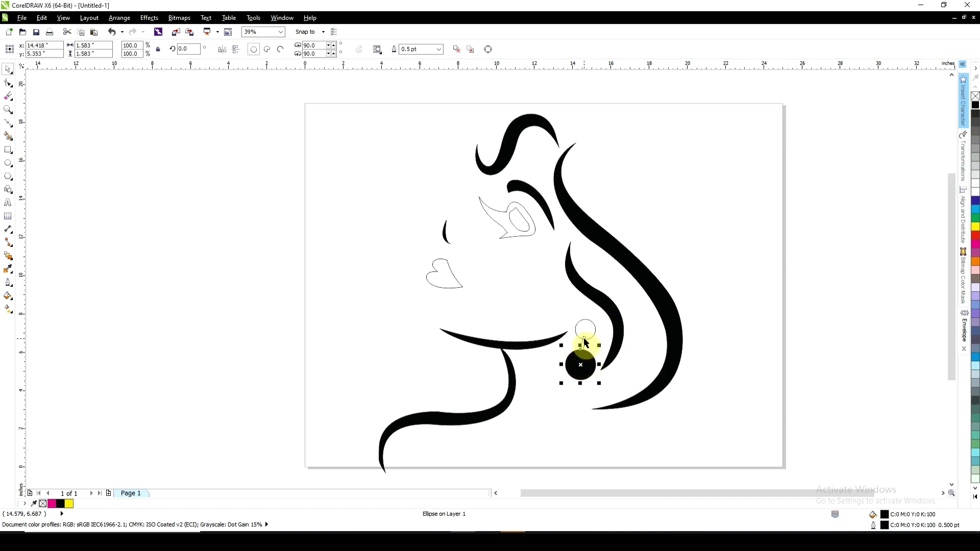
pyautogui.hotkey('ctrl', 'z')
pyautogui.moveTo(550, 305); pyautogui.dragTo(615, 403)
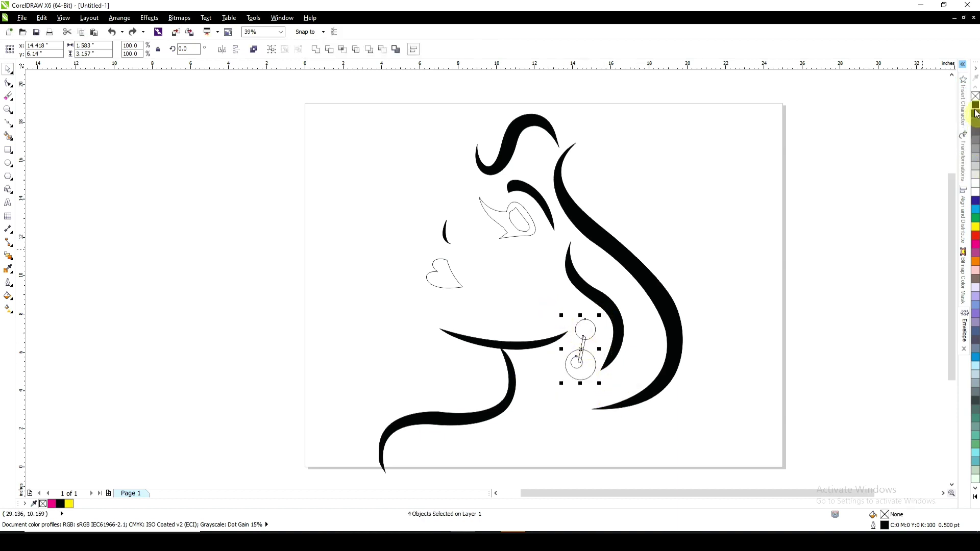
pyautogui.hotkey('ctrl', 'r')
pyautogui.click(559, 356)
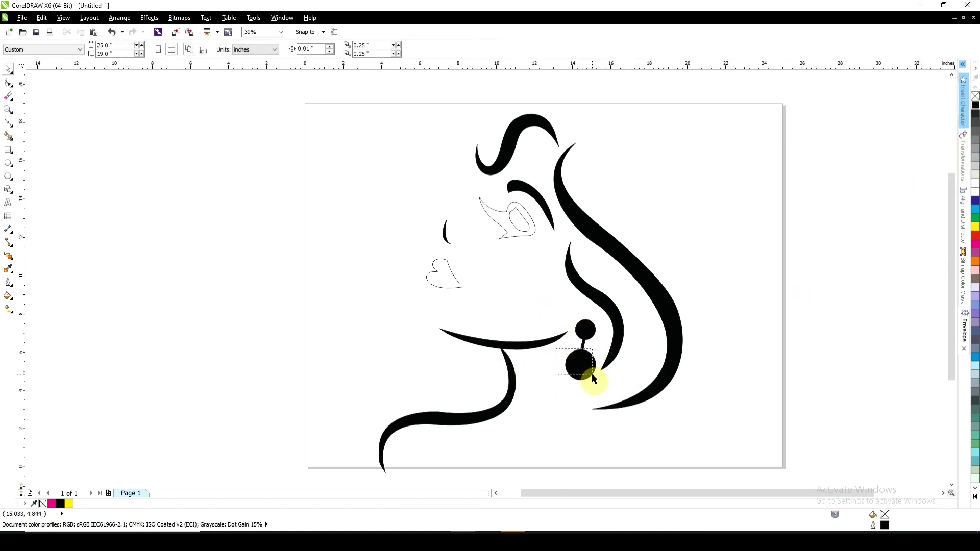
pyautogui.click(580, 363)
# Fill the earring's inner circle white, the eye black and the iris light grey
pyautogui.click(976, 192)
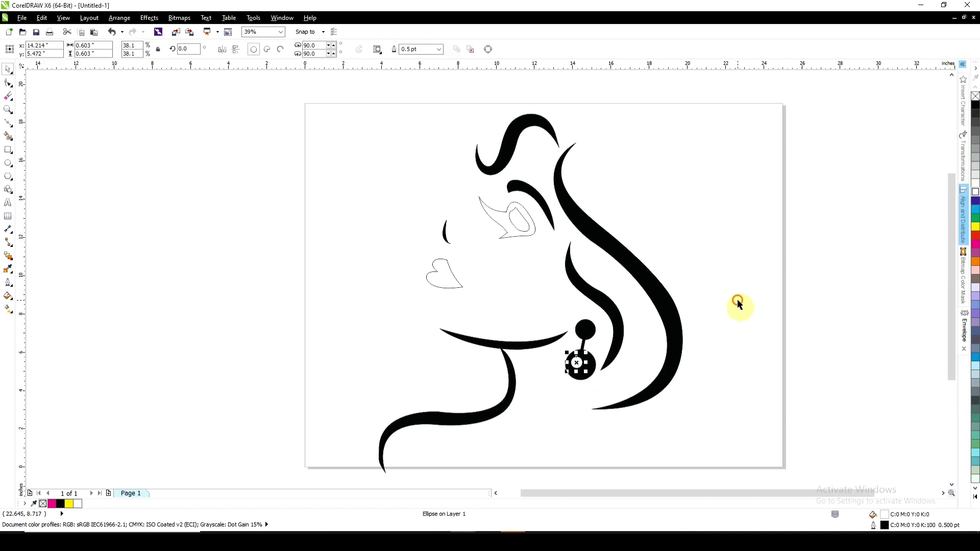
pyautogui.click(735, 301)
pyautogui.click(515, 234)
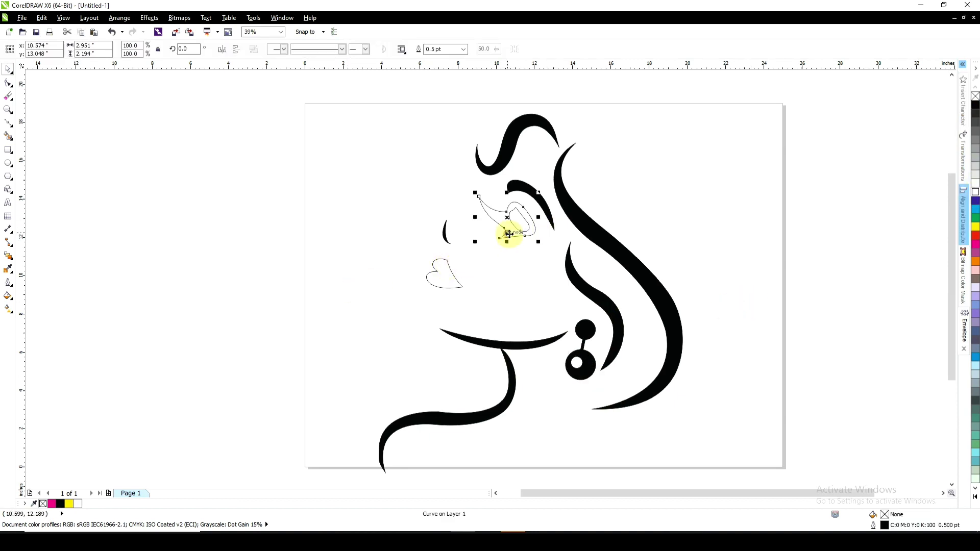
pyautogui.click(976, 109)
pyautogui.click(721, 201)
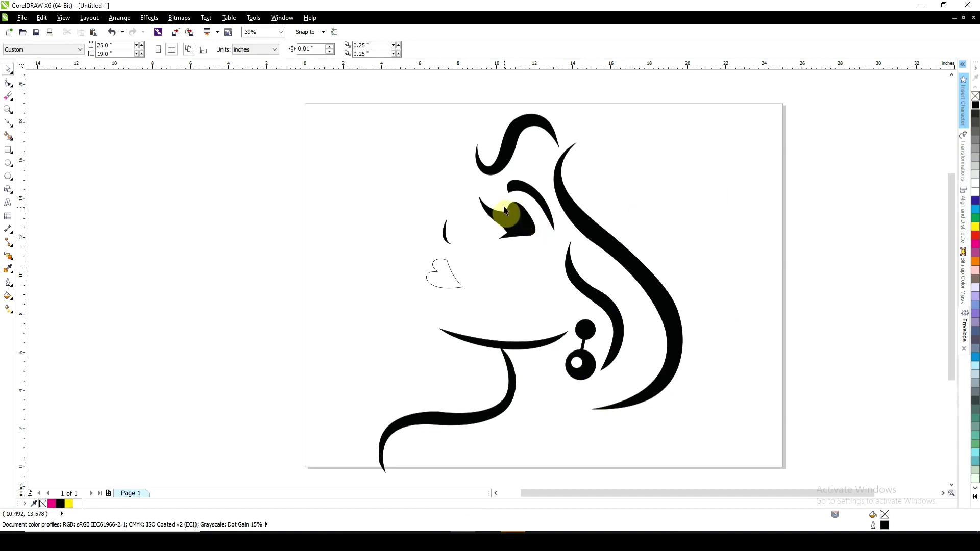
pyautogui.click(523, 224)
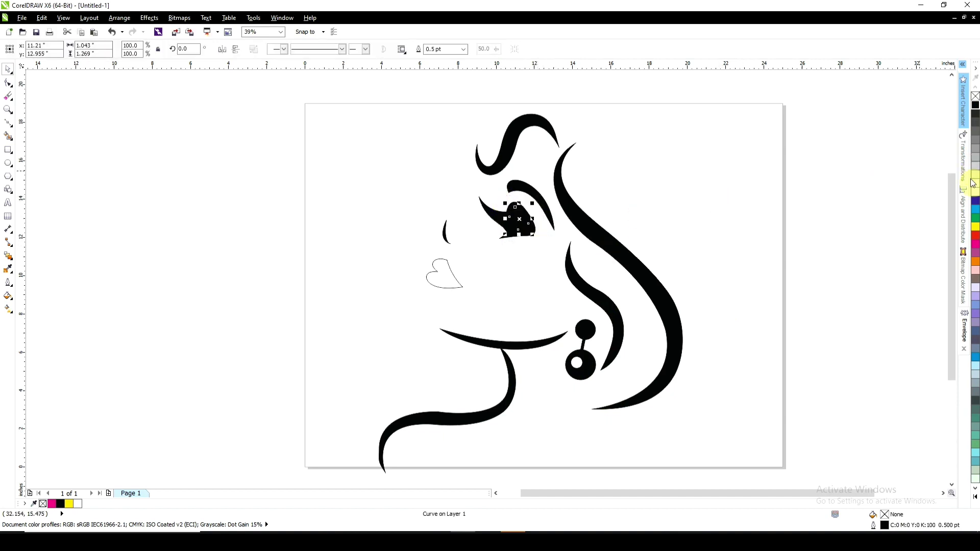
pyautogui.click(975, 192)
pyautogui.click(774, 214)
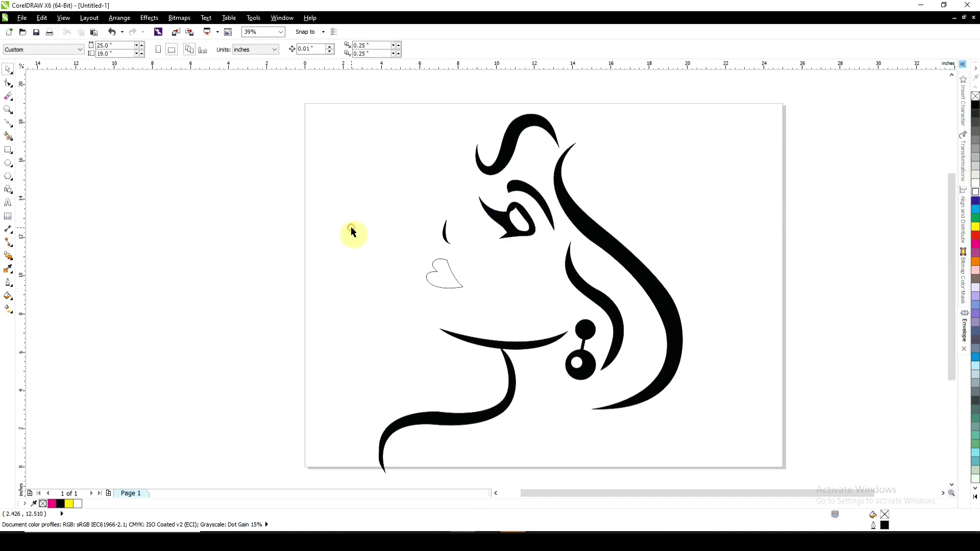
pyautogui.click(538, 209)
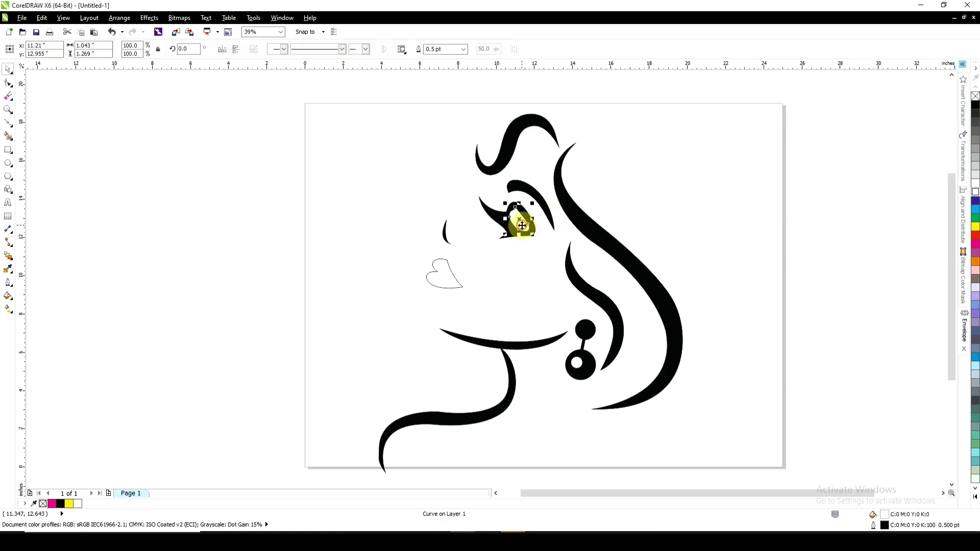
pyautogui.click(971, 173)
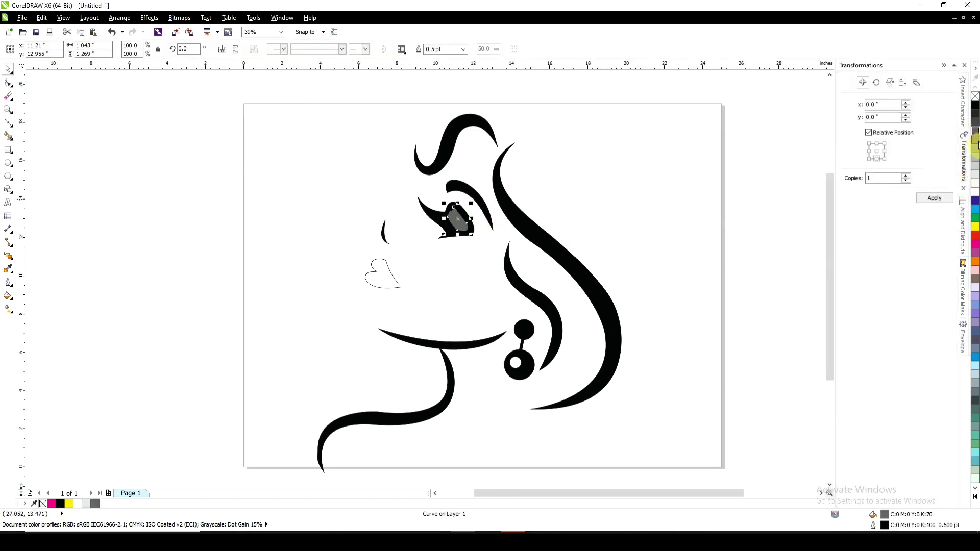
# Colour the heart-shaped lips magenta and marquee-select the whole profile drawing
pyautogui.click(394, 278)
pyautogui.click(975, 246)
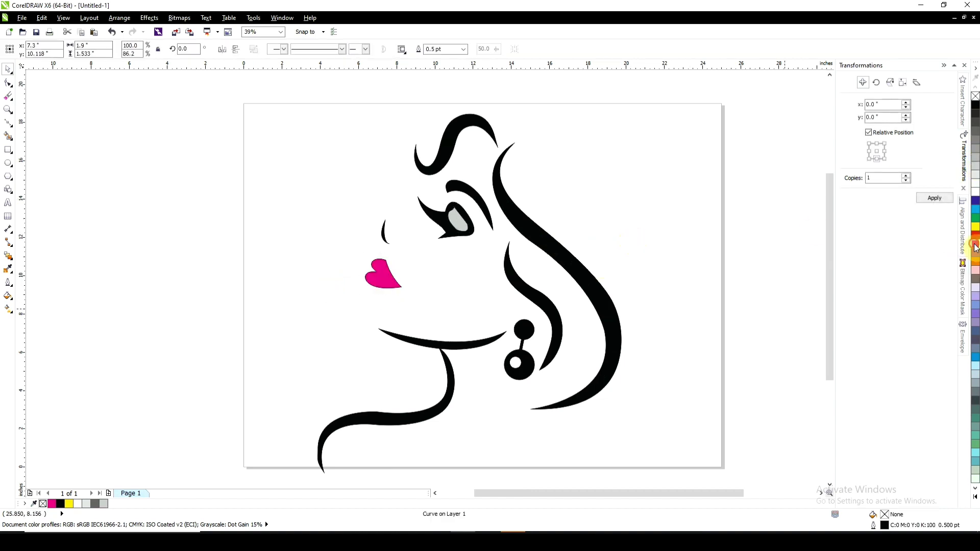
pyautogui.click(673, 259)
pyautogui.scroll(-2, 374, 266)
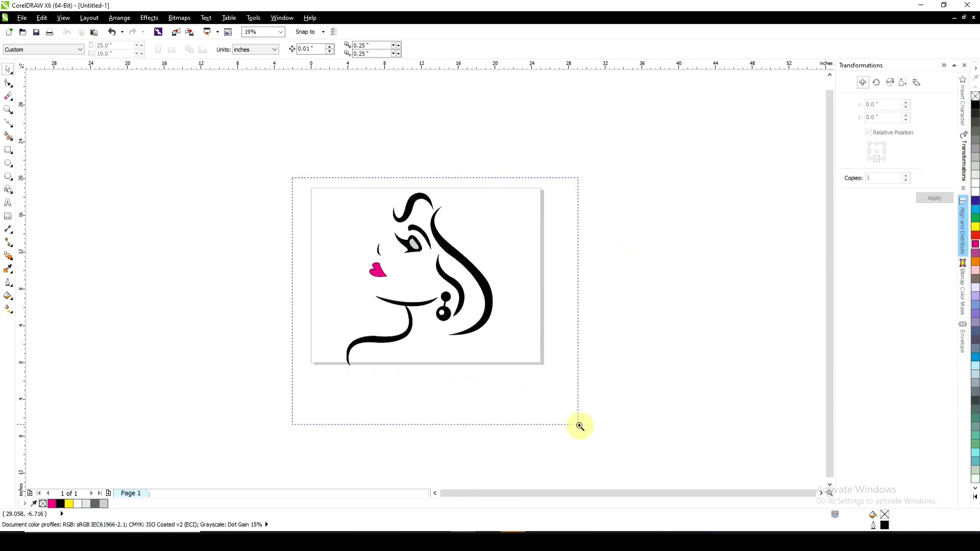
pyautogui.moveTo(291, 175); pyautogui.dragTo(580, 426)
pyautogui.moveTo(312, 207); pyautogui.dragTo(643, 441)
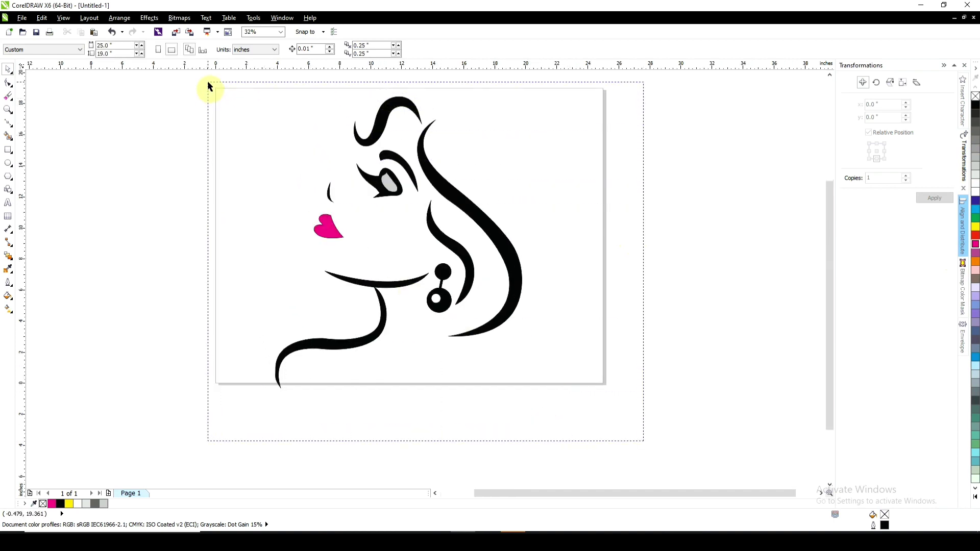
# Marquee-select the grouped profile drawing and scale it down to about 60%
pyautogui.moveTo(301, 199); pyautogui.dragTo(212, 87)
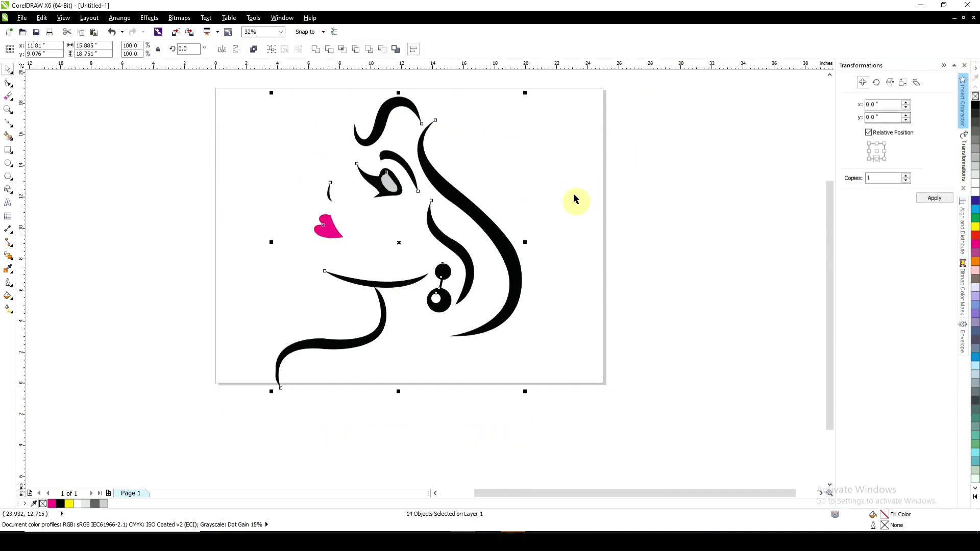
pyautogui.click(537, 221)
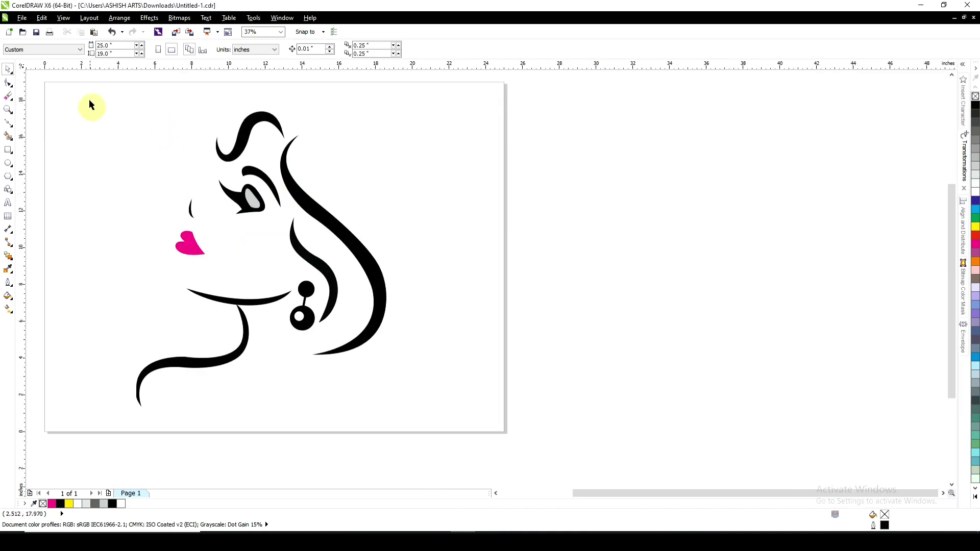
pyautogui.moveTo(89, 101); pyautogui.dragTo(432, 434)
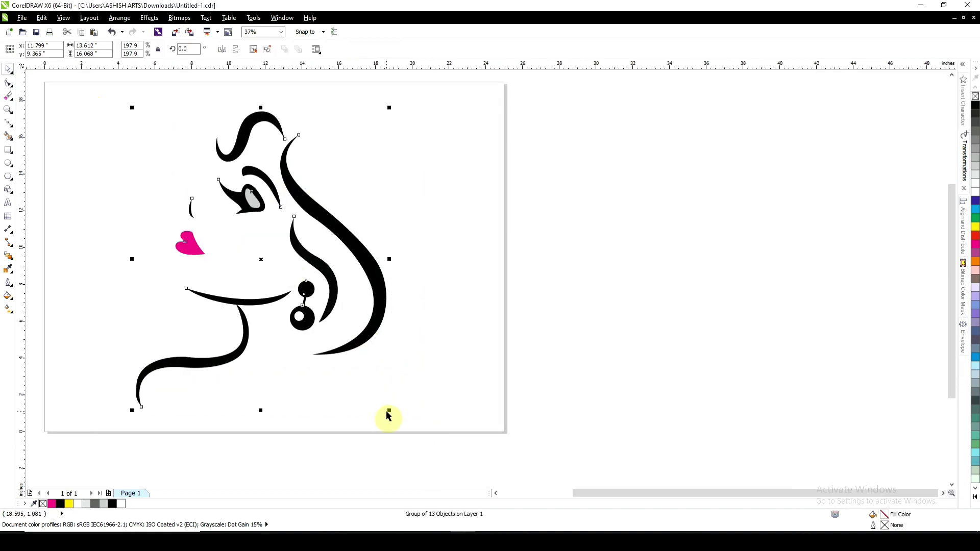
pyautogui.moveTo(389, 410); pyautogui.dragTo(302, 365)
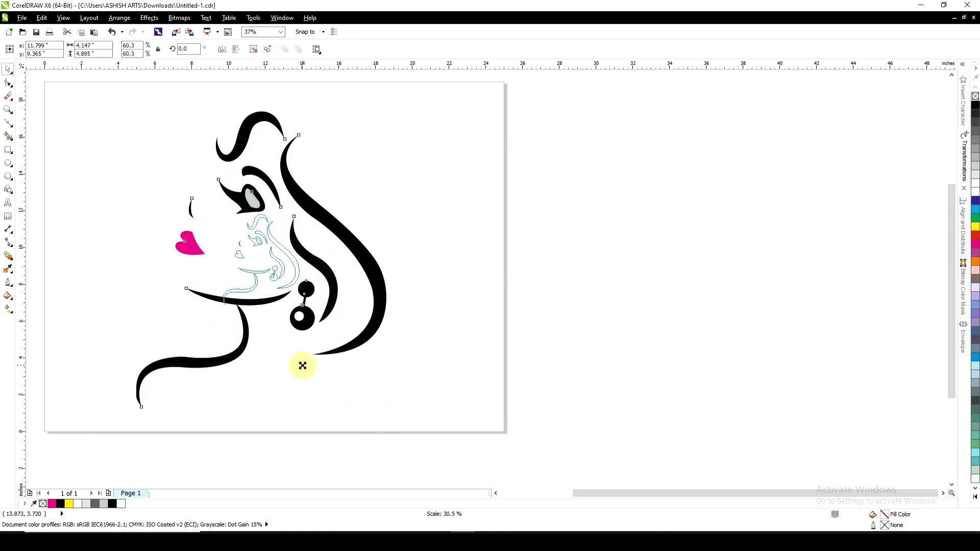
pyautogui.scroll(2, 395, 291)
pyautogui.click(105, 207)
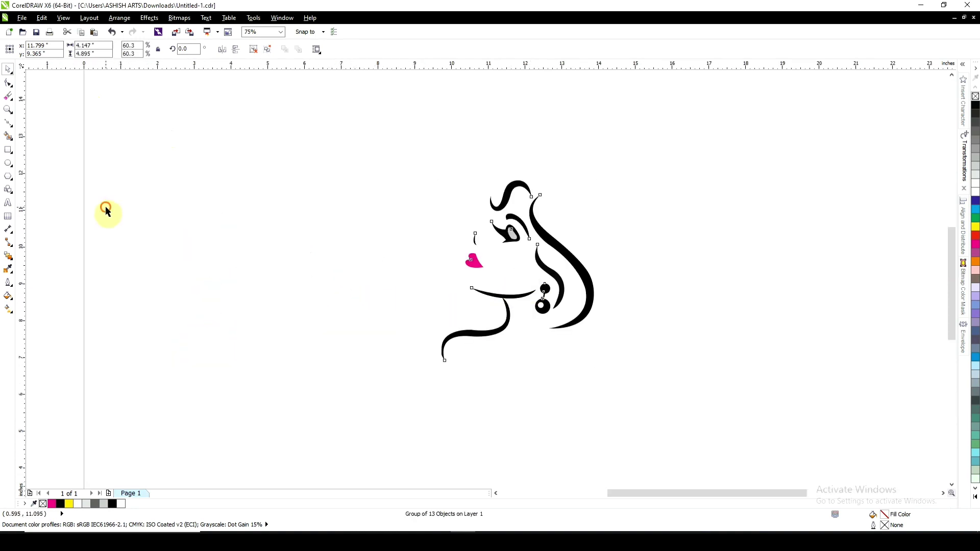
pyautogui.click(7, 205)
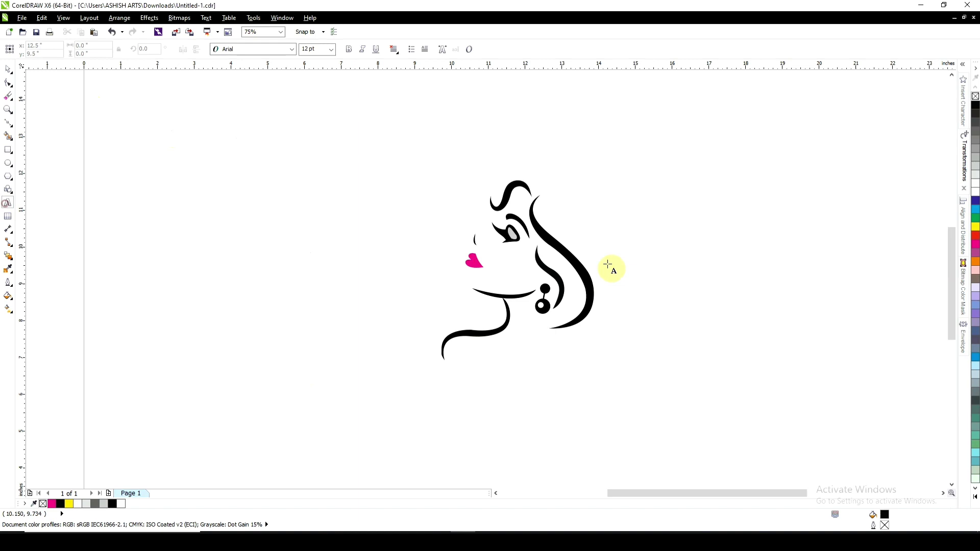
# Type Pooja beside the face and move 'Beauty Parlour' onto its own line below
pyautogui.click(642, 277)
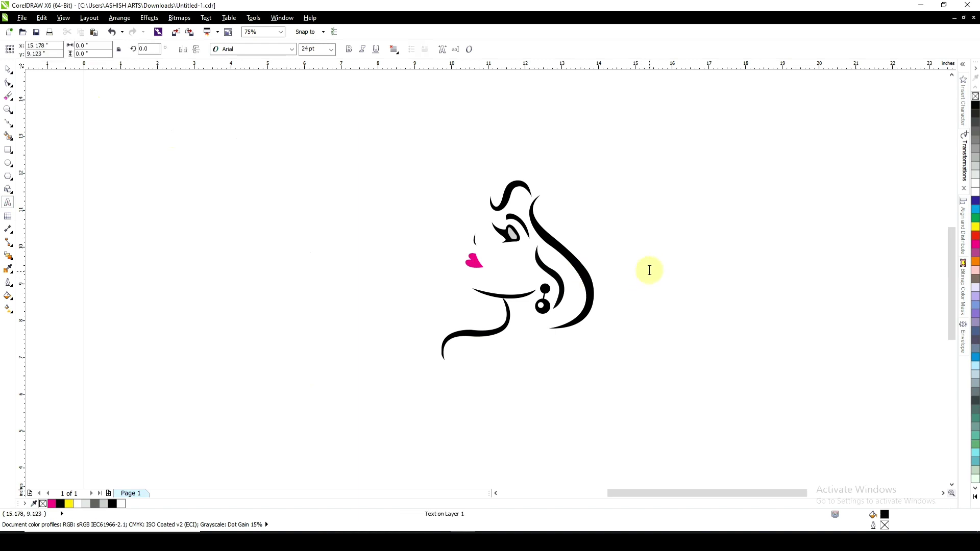
pyautogui.write('Pooja Beauty Parlour')
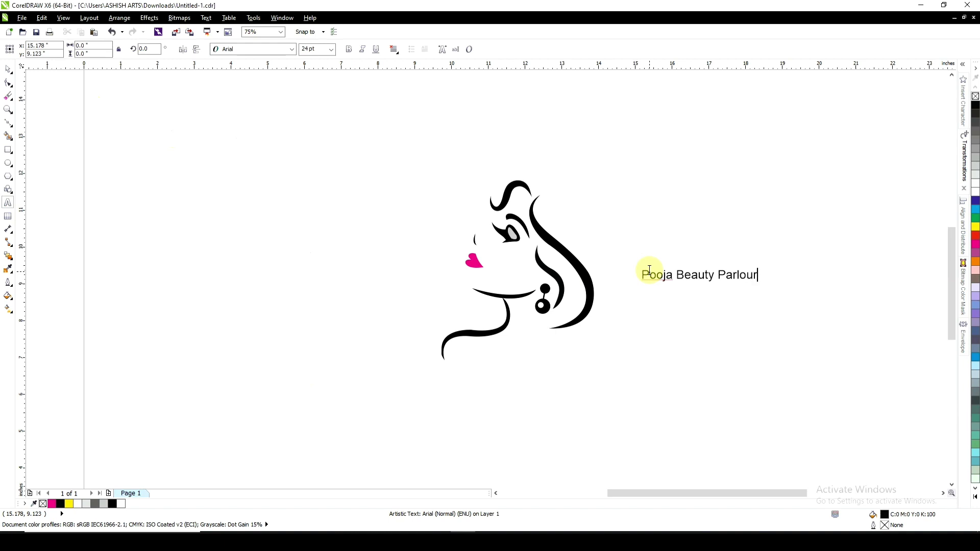
pyautogui.moveTo(674, 275); pyautogui.dragTo(798, 294)
pyautogui.hotkey('ctrl', 'c')
pyautogui.press('Delete')
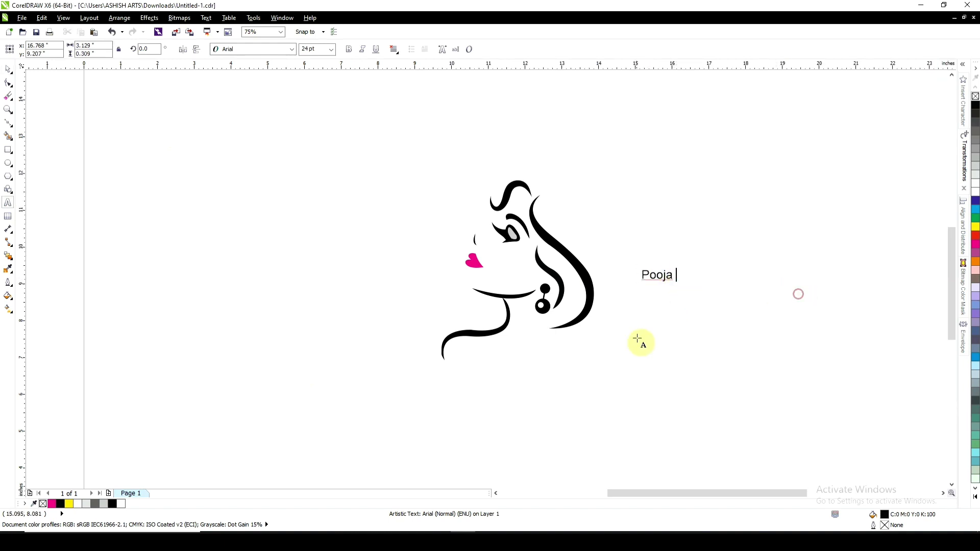
pyautogui.click(637, 361)
pyautogui.hotkey('ctrl', 'v')
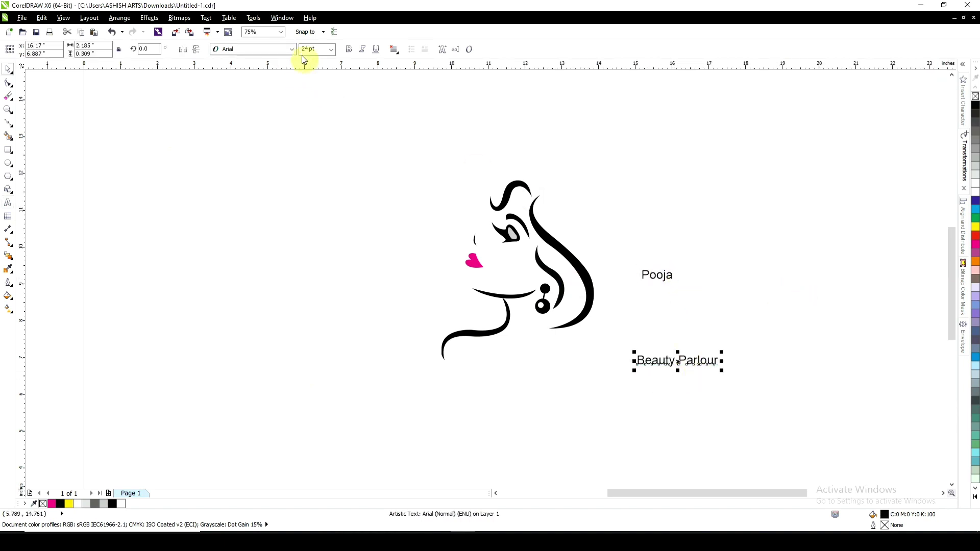
# Set 'Beauty Parlour' in AvantGarde-Demi and select the Pooja text
pyautogui.click(292, 49)
pyautogui.click(258, 68)
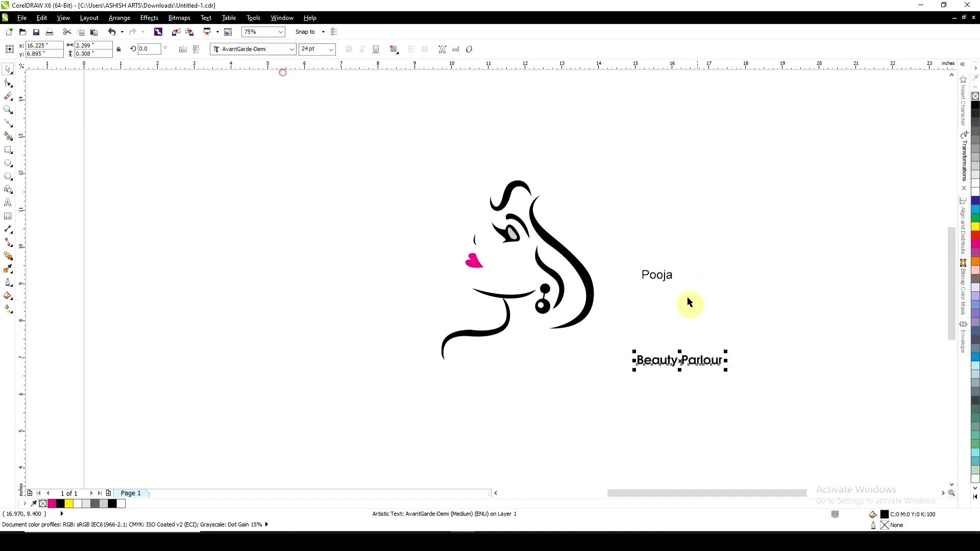
pyautogui.click(665, 282)
pyautogui.click(250, 49)
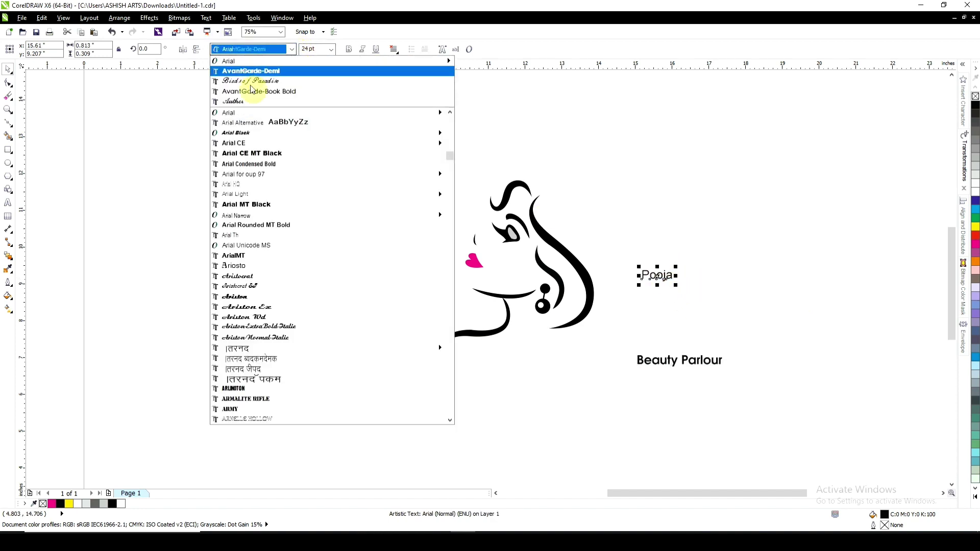
# Set Pooja in Birds of Paradise, enlarge it and widen its letter spacing
pyautogui.click(255, 81)
pyautogui.moveTo(670, 288); pyautogui.dragTo(716, 320)
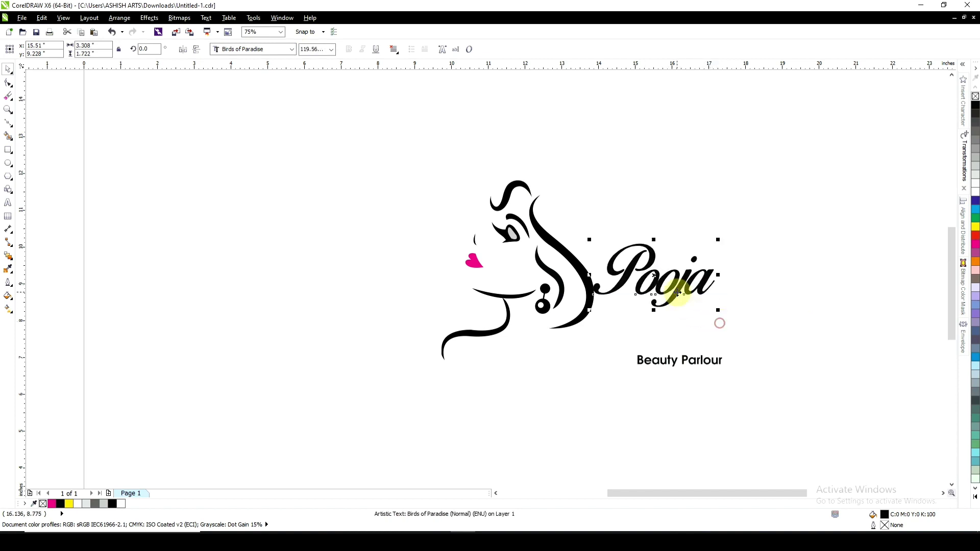
pyautogui.moveTo(715, 320); pyautogui.dragTo(727, 332)
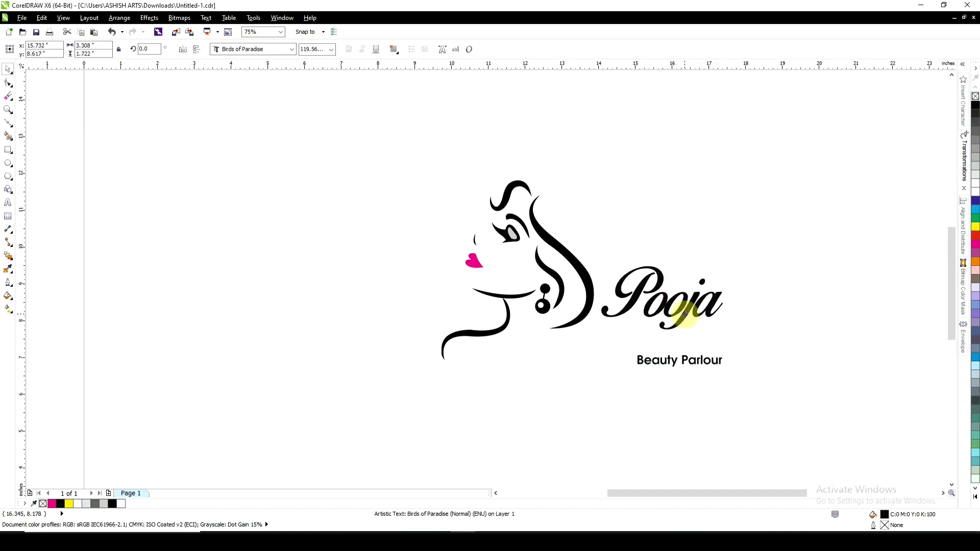
pyautogui.click(8, 82)
pyautogui.moveTo(725, 333); pyautogui.dragTo(796, 359)
pyautogui.press('space')
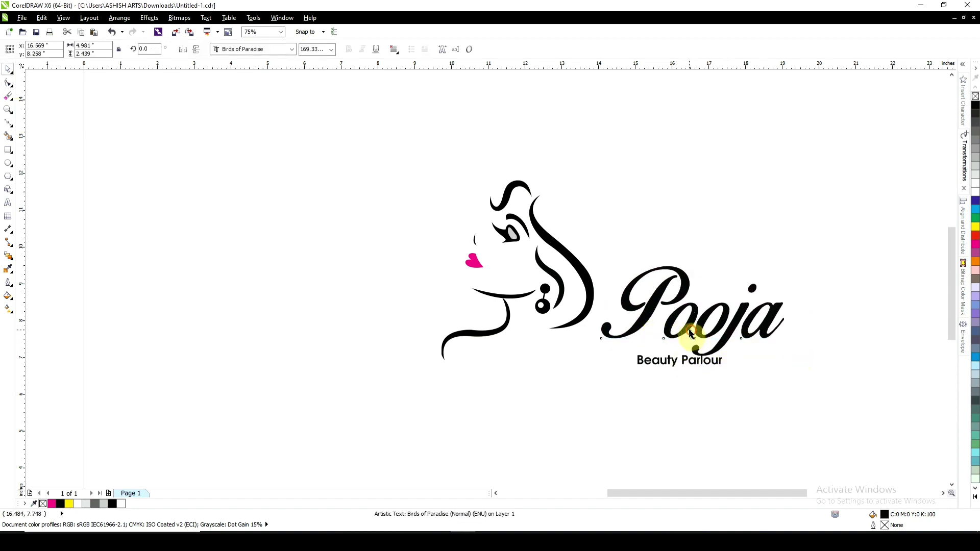
# Position Pooja beside the face with 'Beauty Parlour' directly beneath it
pyautogui.moveTo(690, 333); pyautogui.dragTo(681, 326)
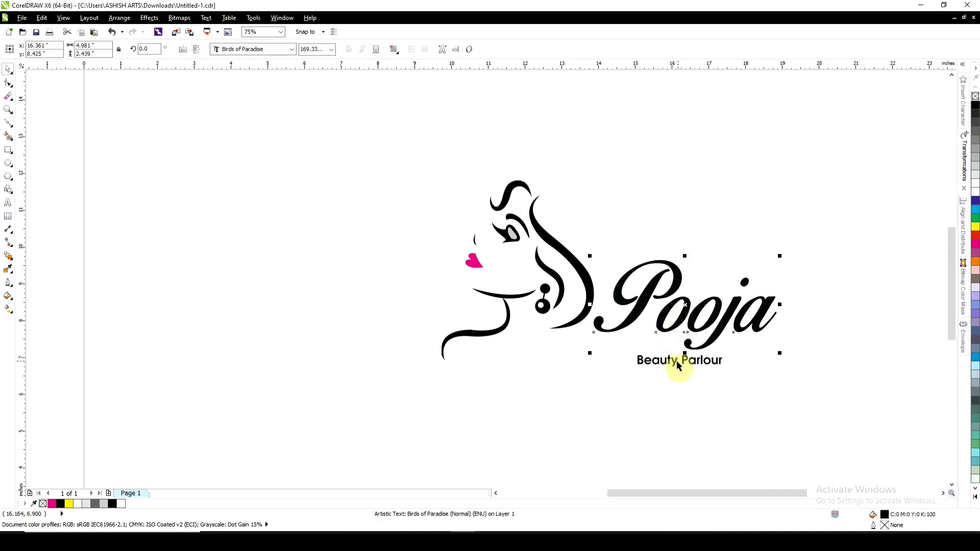
pyautogui.moveTo(677, 365)
pyautogui.mouseDown()
pyautogui.moveTo(635, 351)
pyautogui.moveTo(501, 369)
pyautogui.mouseUp()
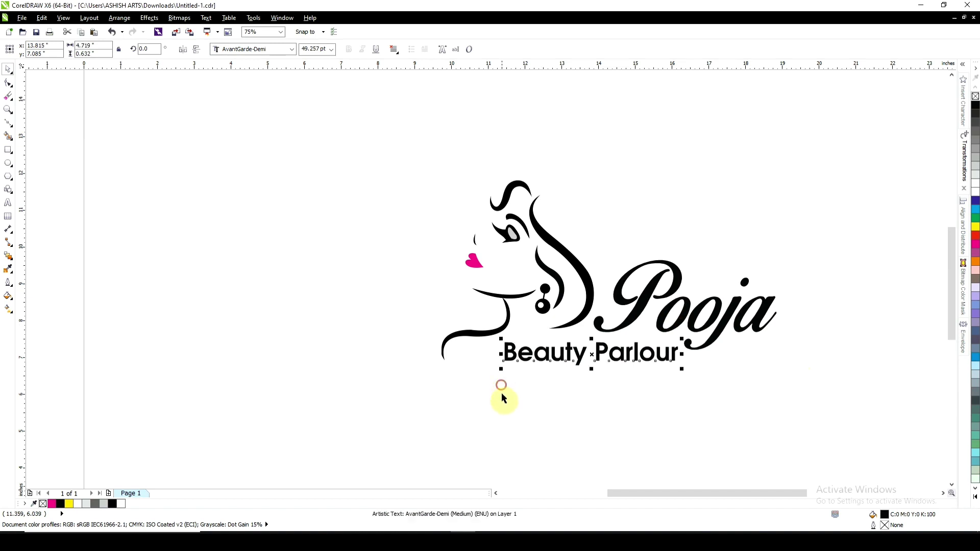
pyautogui.click(502, 398)
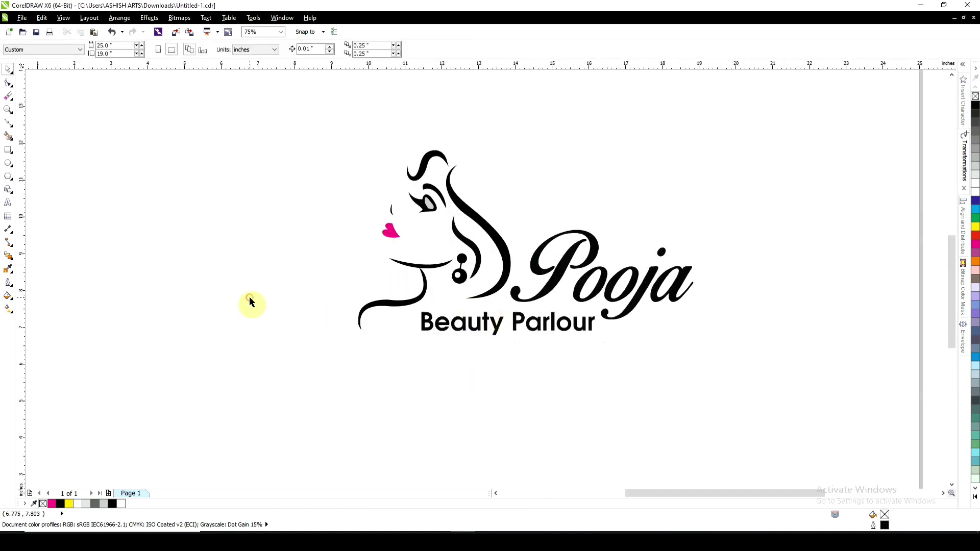
# Import the 5-57.cdr floral ornament and place it below 'Beauty Parlour'
pyautogui.rightClick(239, 276)
pyautogui.click(273, 312)
pyautogui.click(512, 184)
pyautogui.click(722, 490)
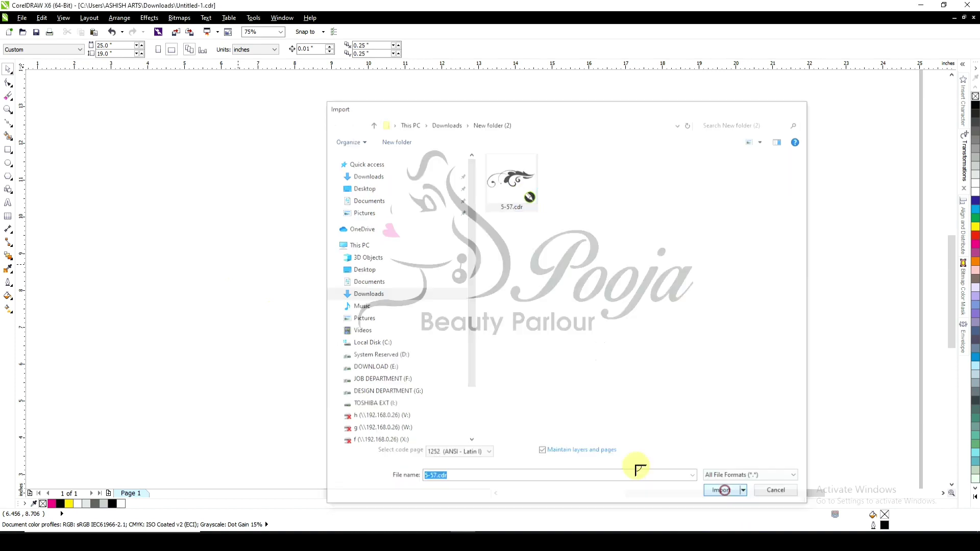
pyautogui.moveTo(343, 344); pyautogui.dragTo(466, 436)
# Rotate the ornament to about 145.6°
pyautogui.click(425, 356)
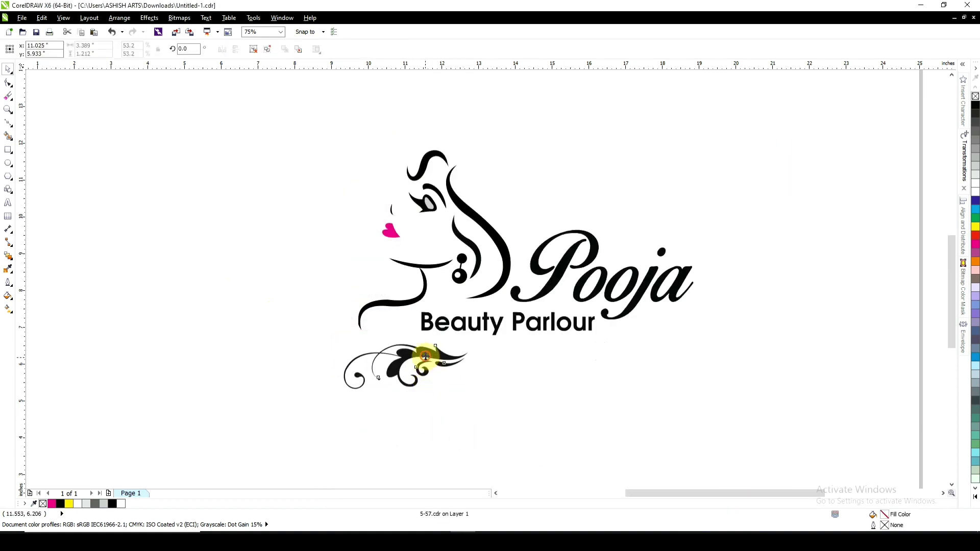
pyautogui.moveTo(335, 396)
pyautogui.mouseDown()
pyautogui.moveTo(452, 396)
pyautogui.moveTo(422, 407)
pyautogui.mouseUp()
pyautogui.click(162, 263)
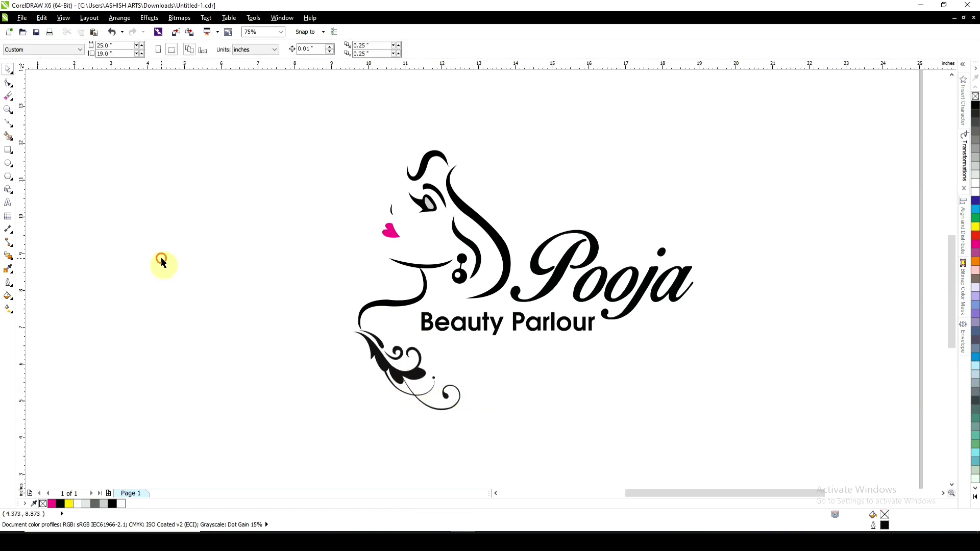
pyautogui.click(380, 351)
pyautogui.click(405, 372)
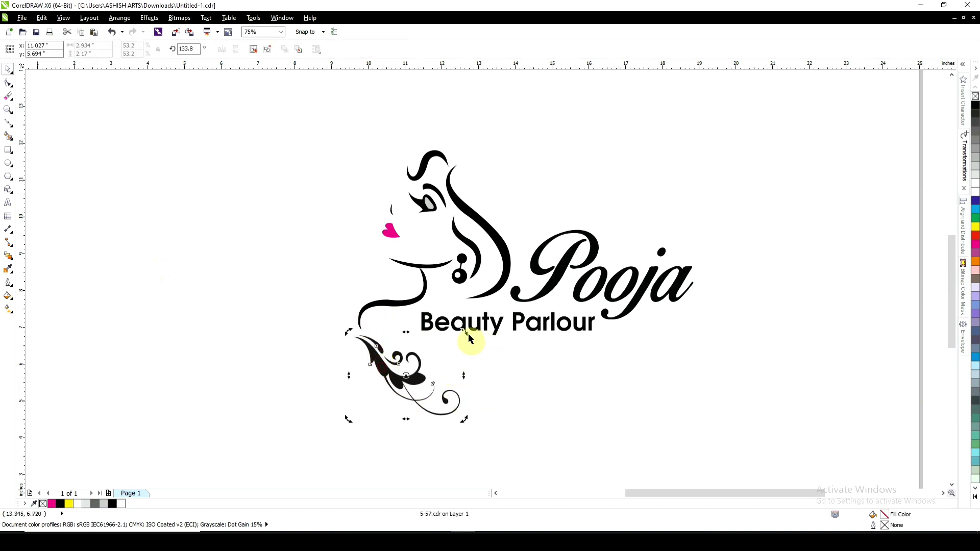
pyautogui.moveTo(465, 334); pyautogui.dragTo(458, 313)
# Move the ornament up so it meets the neckline curve under the chin
pyautogui.click(394, 366)
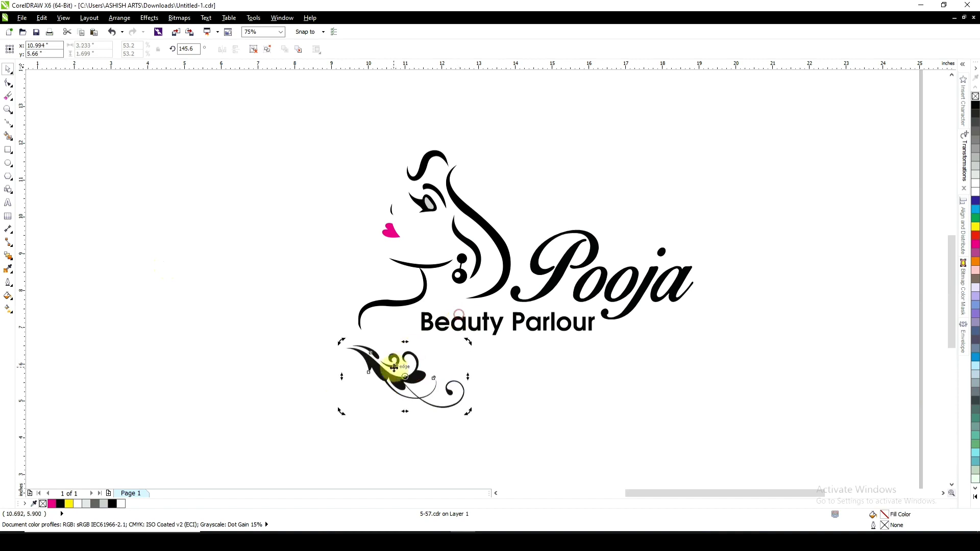
pyautogui.moveTo(382, 374)
pyautogui.mouseDown()
pyautogui.moveTo(400, 353)
pyautogui.moveTo(401, 329)
pyautogui.moveTo(396, 342)
pyautogui.moveTo(409, 350)
pyautogui.mouseUp()
pyautogui.scroll(2, 385, 332)
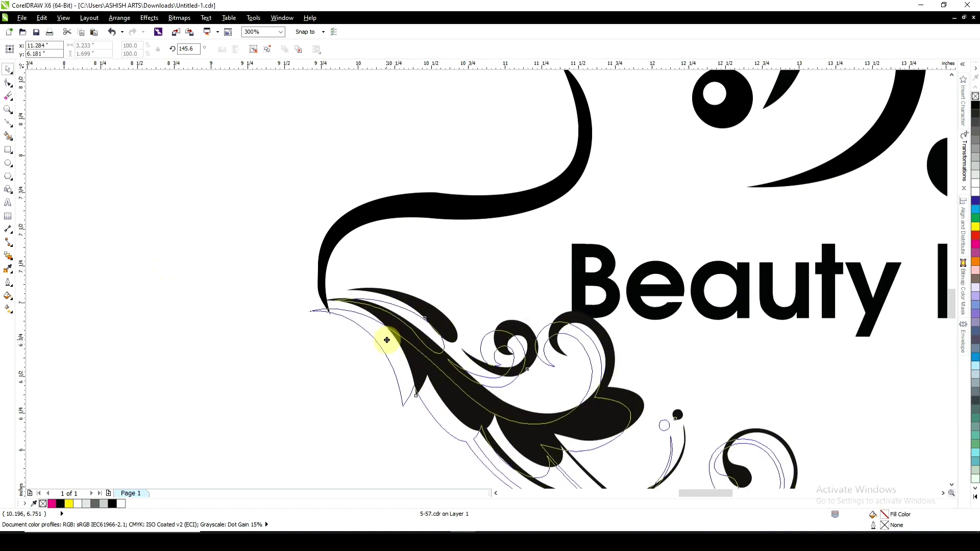
pyautogui.moveTo(408, 350); pyautogui.dragTo(412, 344)
pyautogui.scroll(-1, 431, 268)
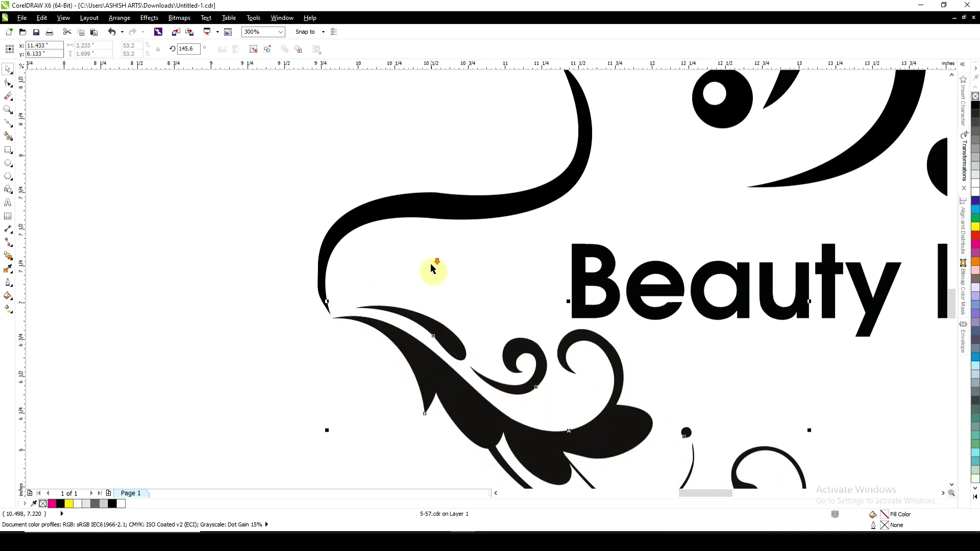
pyautogui.click(288, 301)
pyautogui.scroll(-1, 335, 344)
pyautogui.scroll(-1, 324, 301)
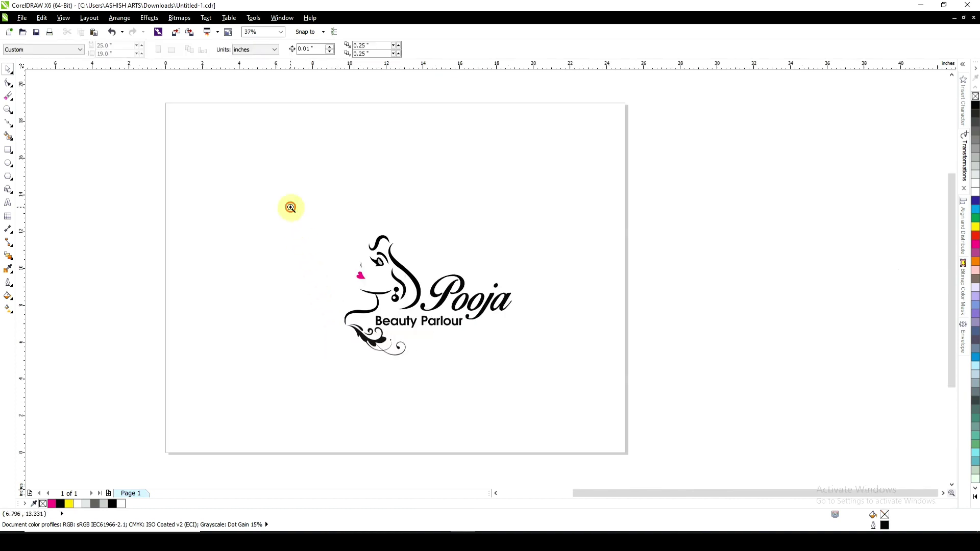
# Frame the whole logo and give the Pooja text a flat magenta fill
pyautogui.moveTo(291, 208); pyautogui.dragTo(541, 374)
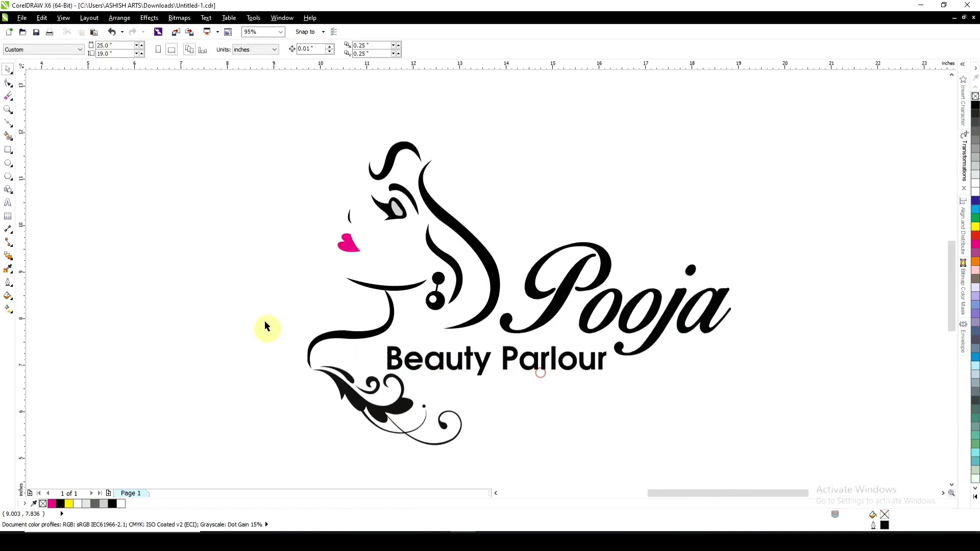
pyautogui.click(703, 331)
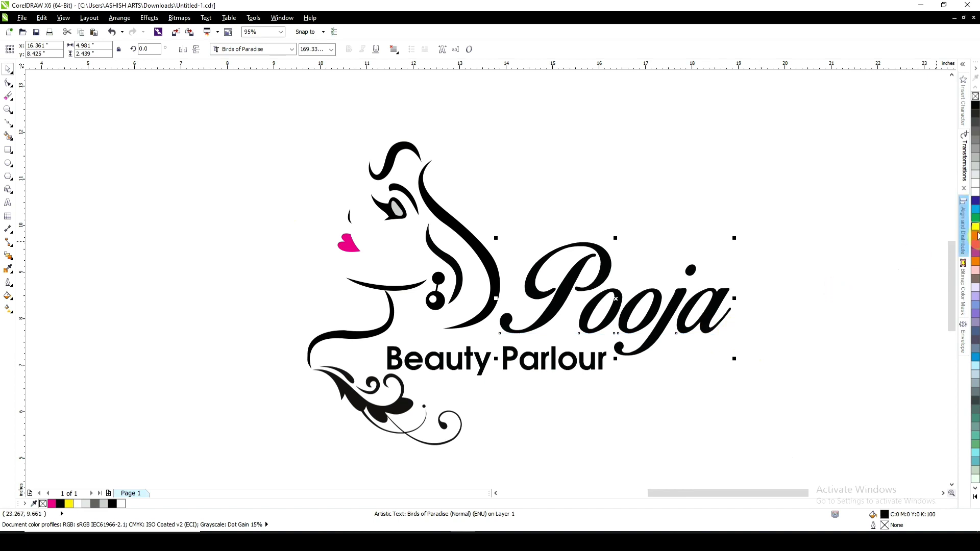
pyautogui.click(975, 245)
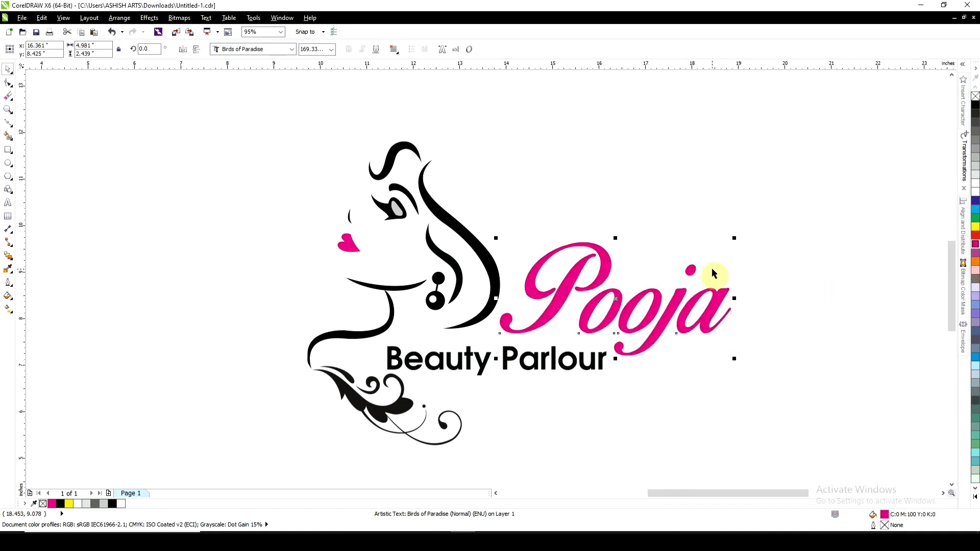
# Apply a fountain fill to Pooja blending from dark magenta to magenta
pyautogui.click(11, 302)
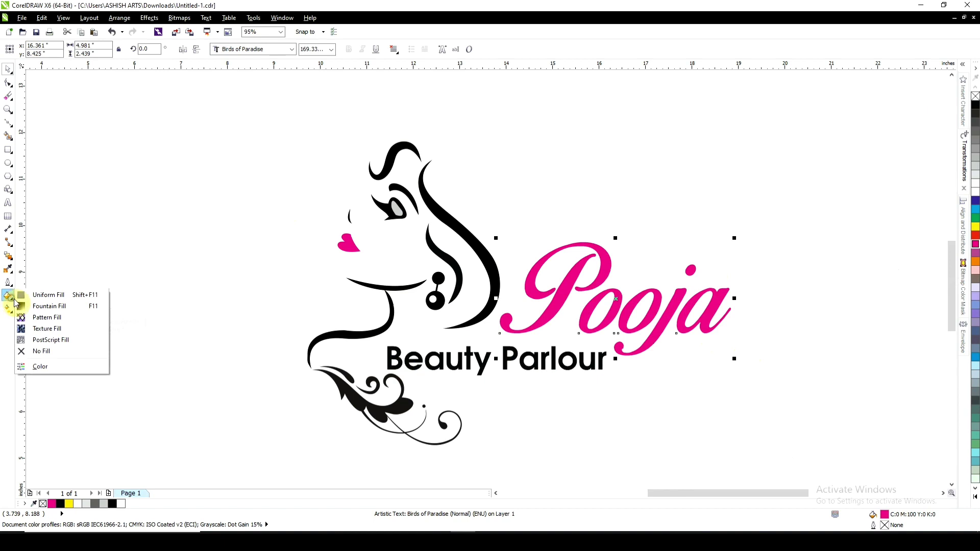
pyautogui.click(49, 312)
pyautogui.click(435, 291)
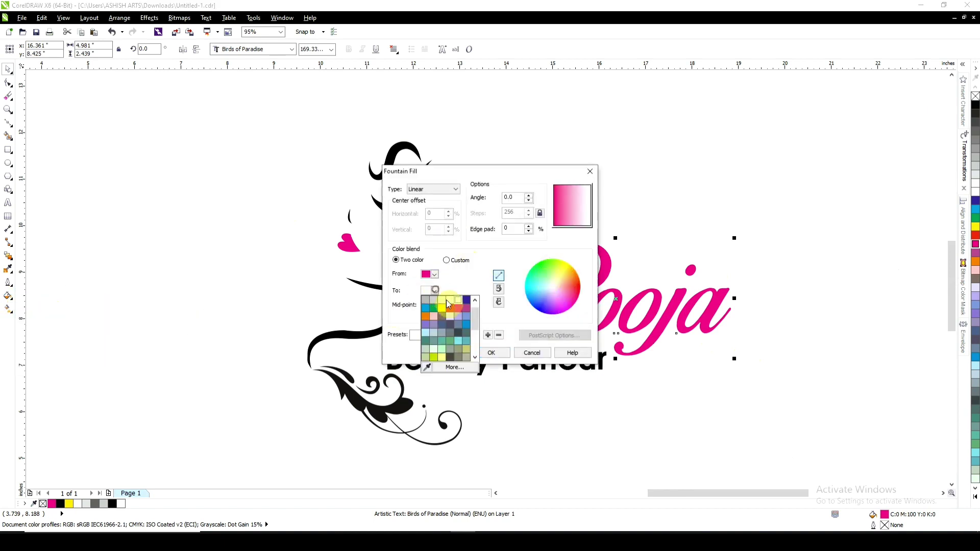
pyautogui.click(458, 300)
pyautogui.click(434, 274)
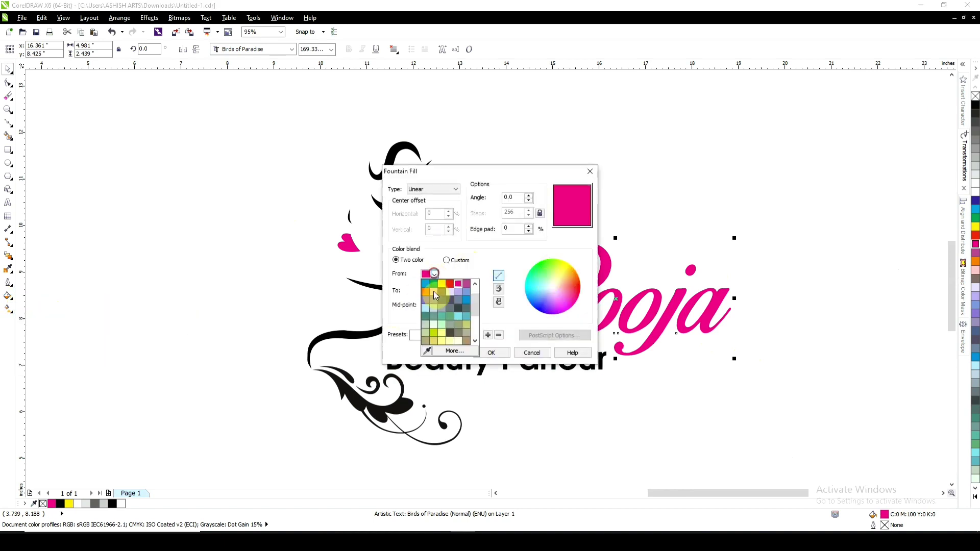
pyautogui.click(445, 352)
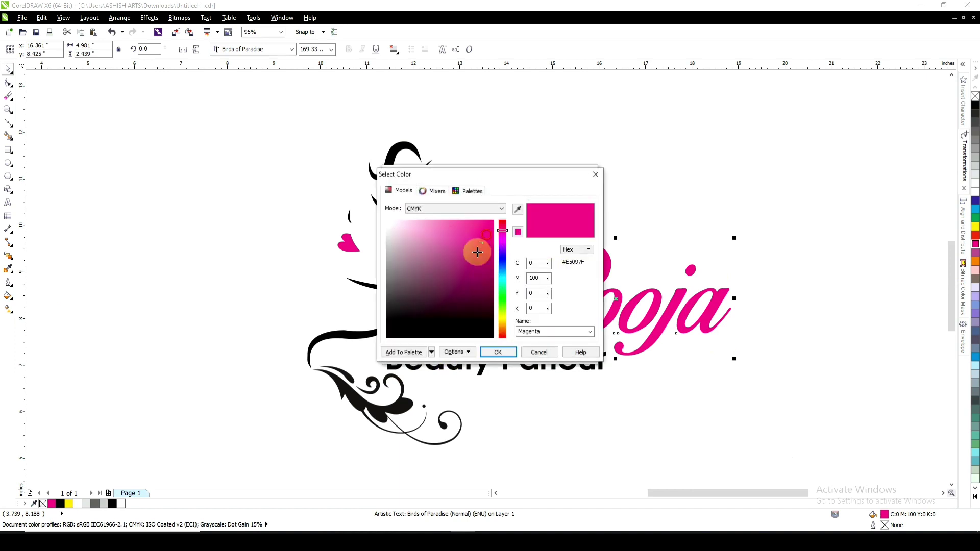
pyautogui.moveTo(478, 252); pyautogui.dragTo(469, 279)
pyautogui.click(498, 352)
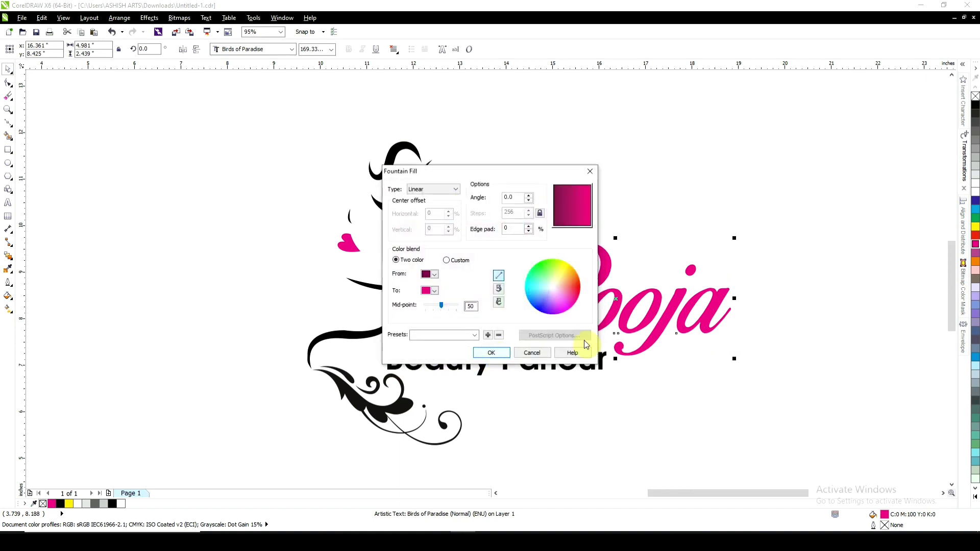
pyautogui.click(504, 357)
# Make the Pooja gradient run vertically, top to bottom, then deselect the text
pyautogui.press('g')
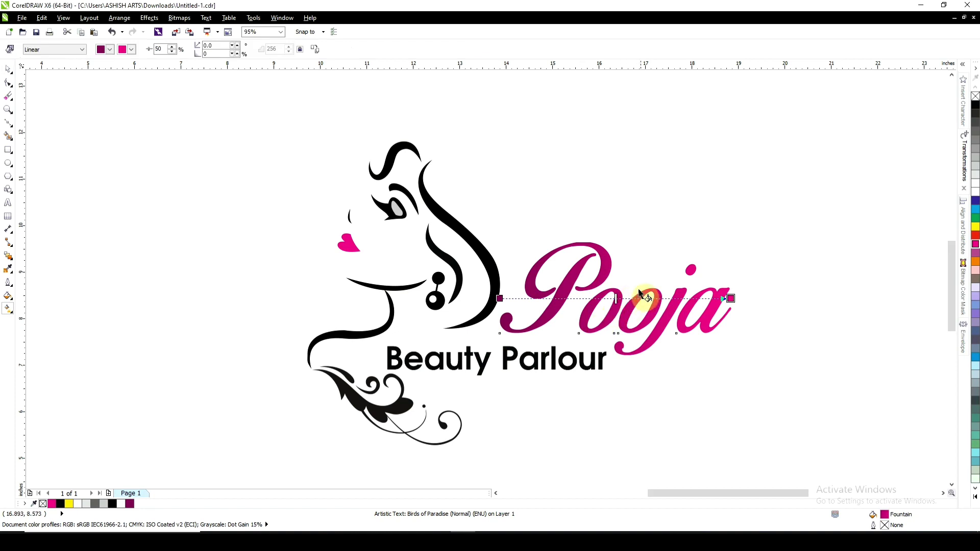
pyautogui.moveTo(638, 281); pyautogui.dragTo(637, 320)
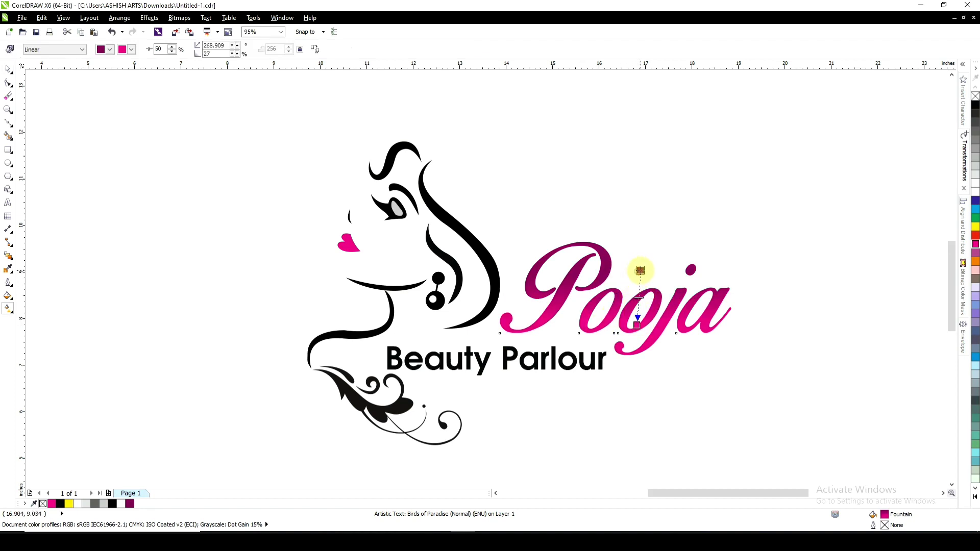
pyautogui.press('space')
pyautogui.click(656, 190)
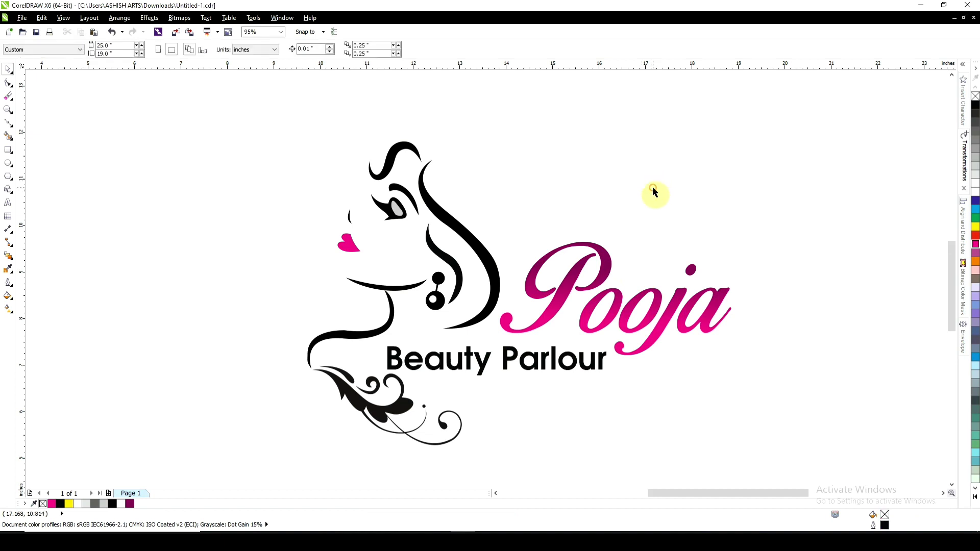
pyautogui.press('z')
pyautogui.rightClick(328, 215)
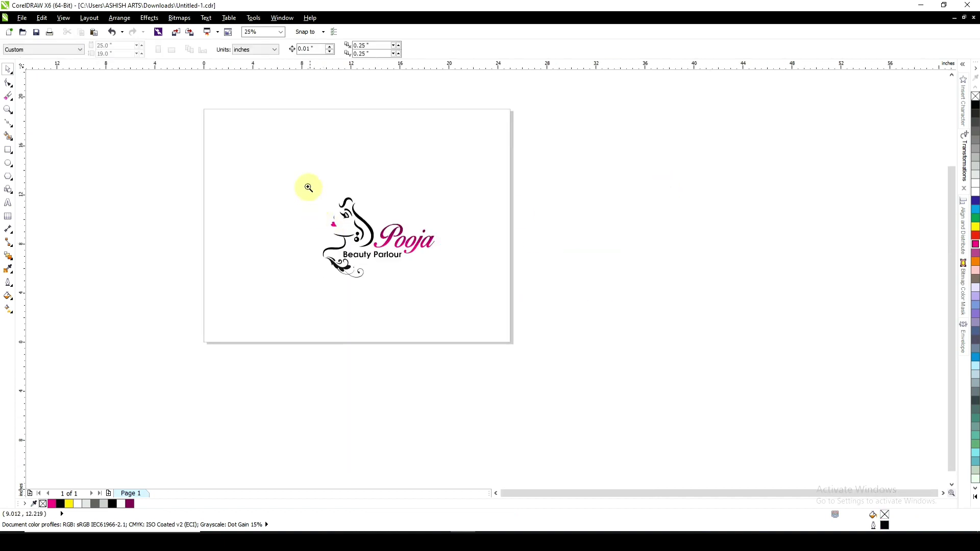
pyautogui.moveTo(309, 188); pyautogui.dragTo(465, 283)
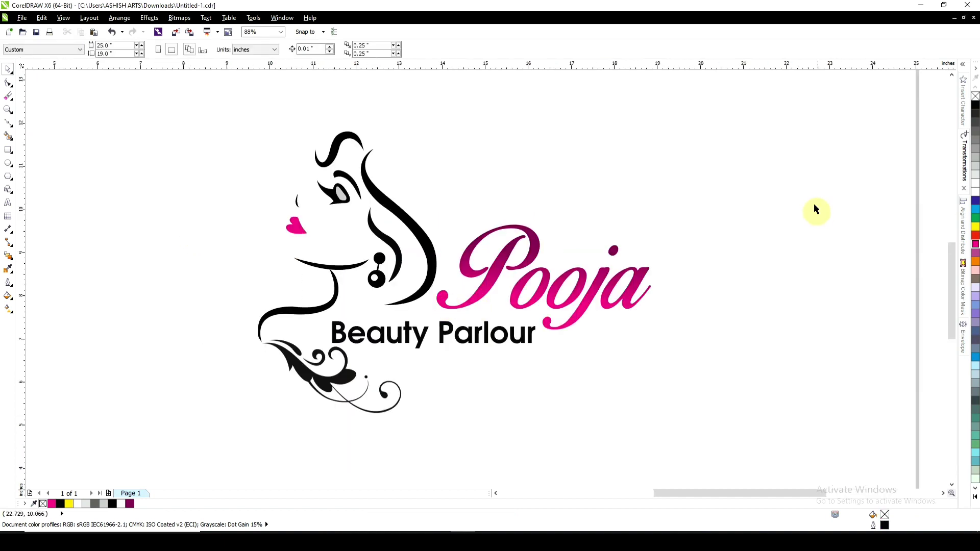
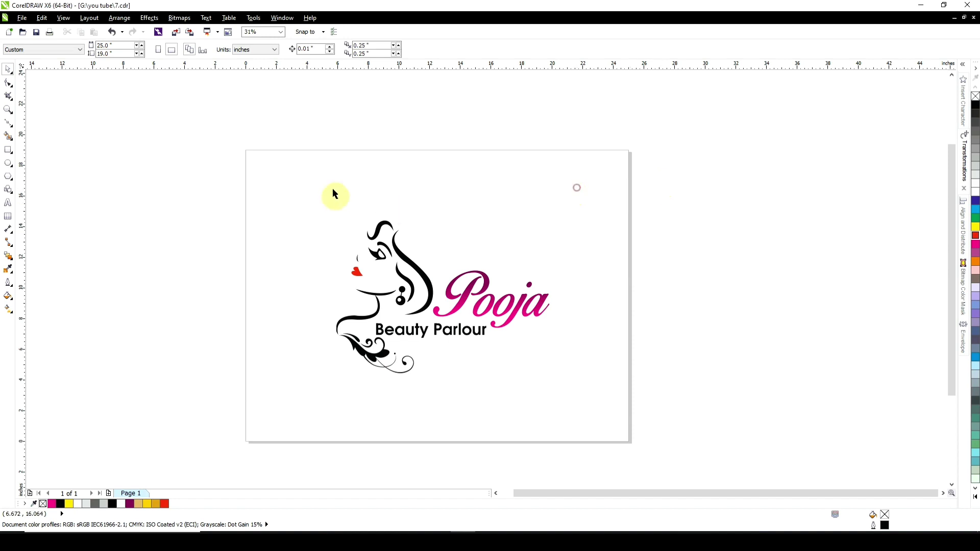
# Fill the selected face artwork gold and begin a custom fountain fill with a darker gold start colour
pyautogui.moveTo(299, 189); pyautogui.dragTo(448, 393)
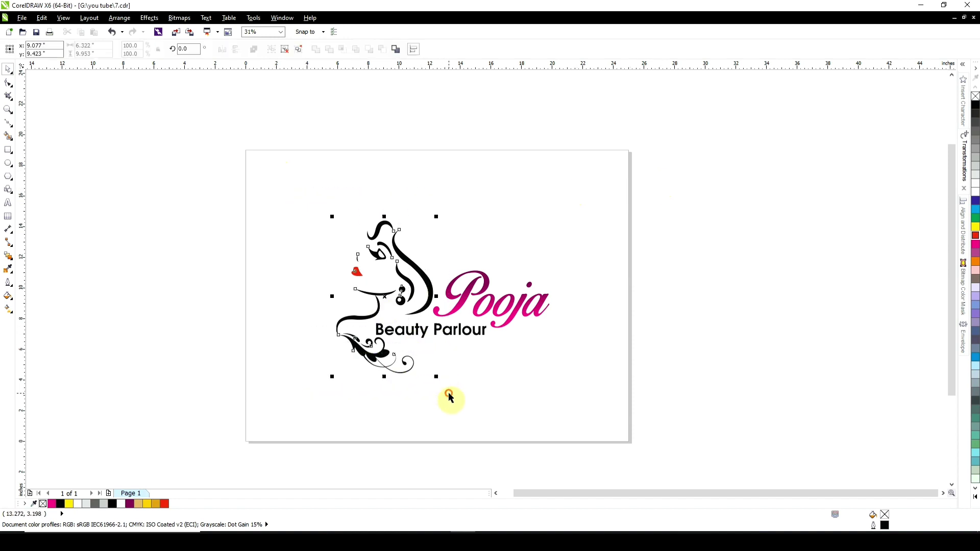
pyautogui.click(975, 496)
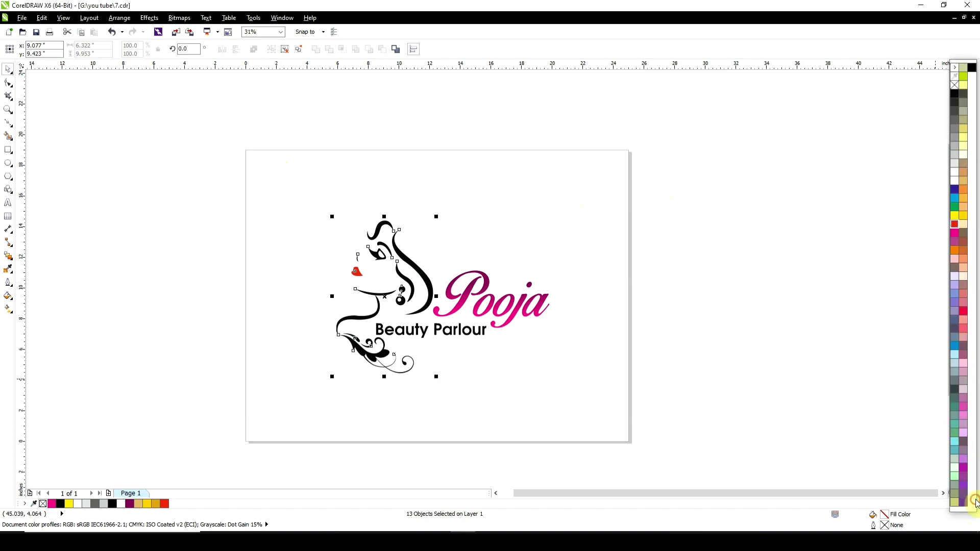
pyautogui.click(964, 184)
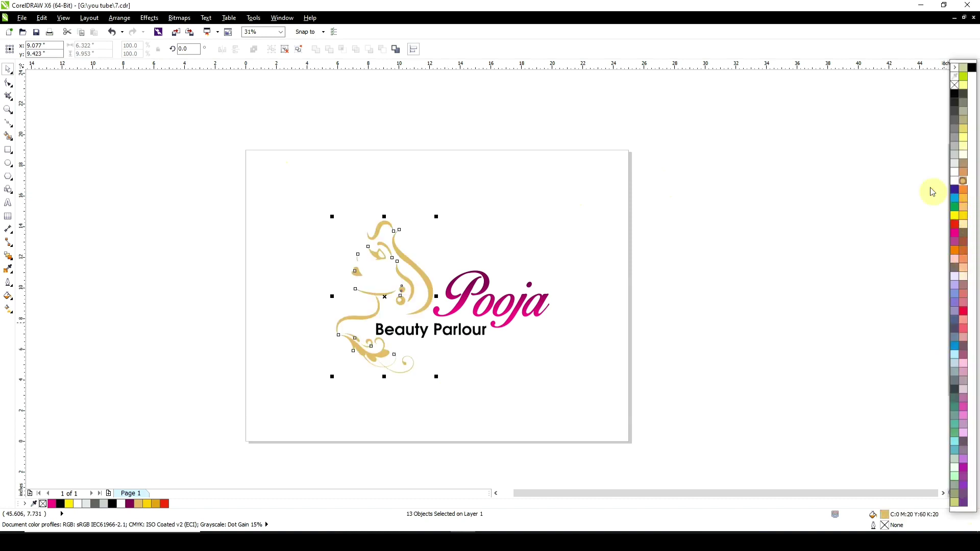
pyautogui.press('F11')
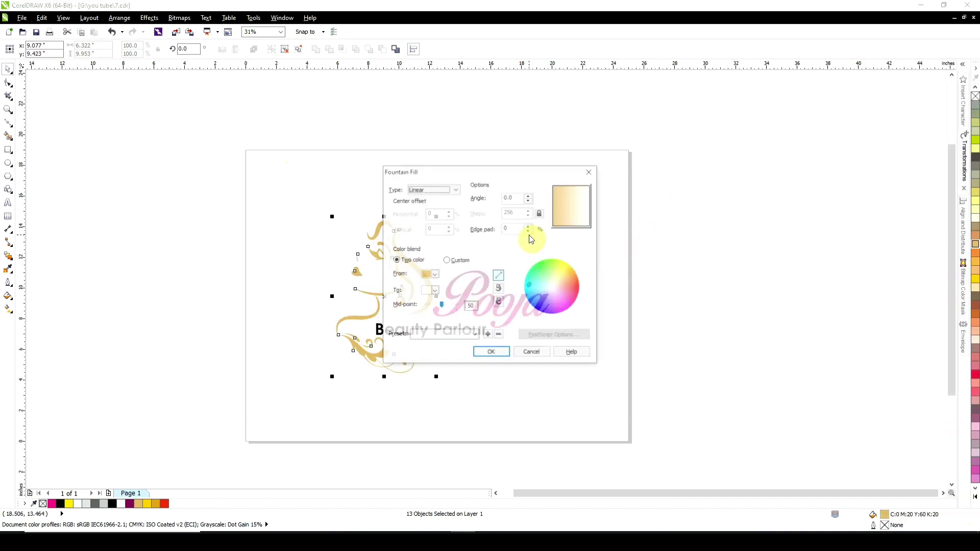
pyautogui.click(446, 259)
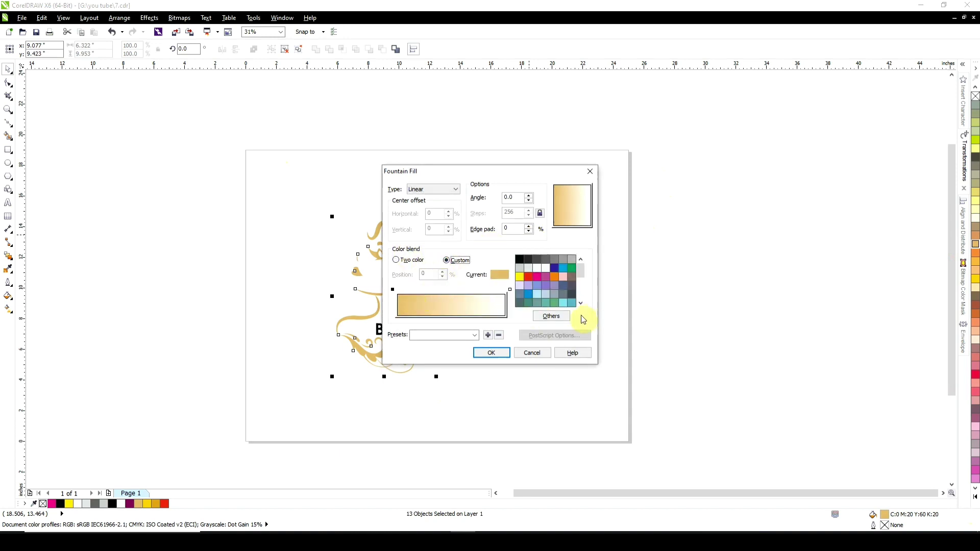
pyautogui.click(551, 317)
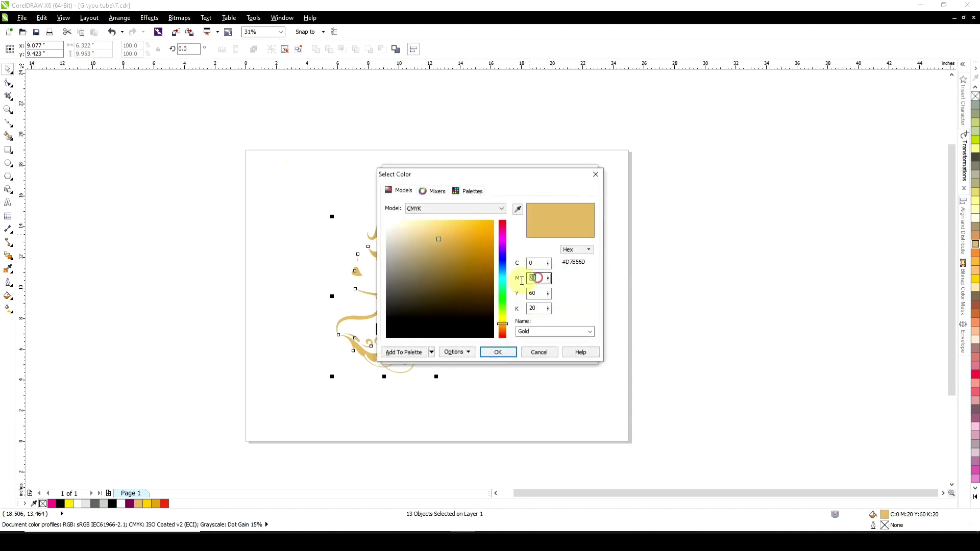
pyautogui.press('Tab')
pyautogui.write('9')
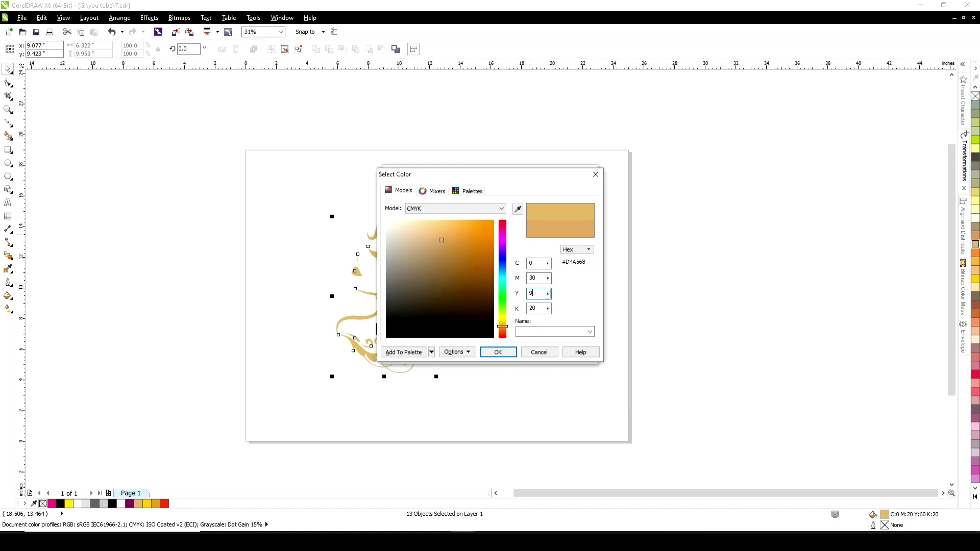
pyautogui.write('0')
pyautogui.press('Return')
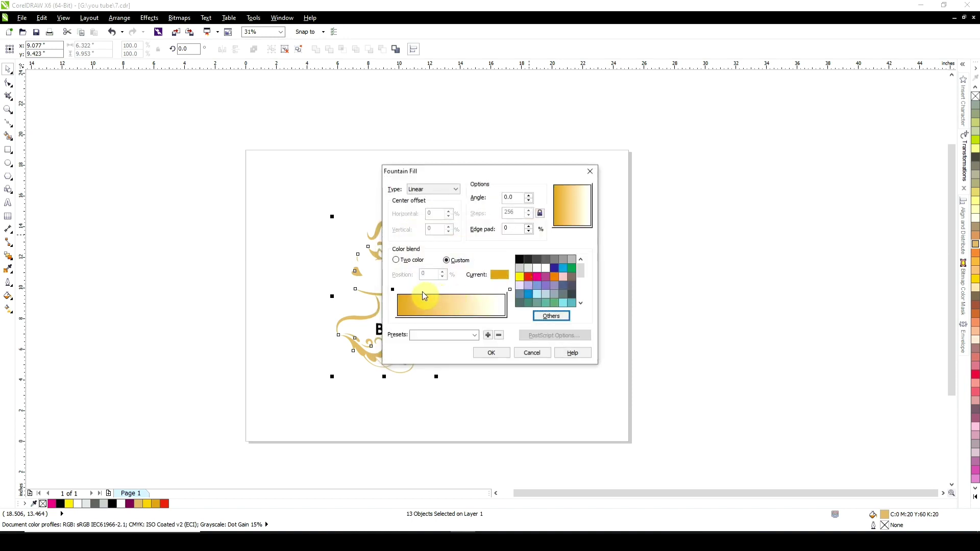
# Add gradient stops: bright yellow at 19%, tan at 44%, yellow at 79%, and tan at the end
pyautogui.doubleClick(418, 291)
pyautogui.moveTo(580, 268); pyautogui.dragTo(590, 289)
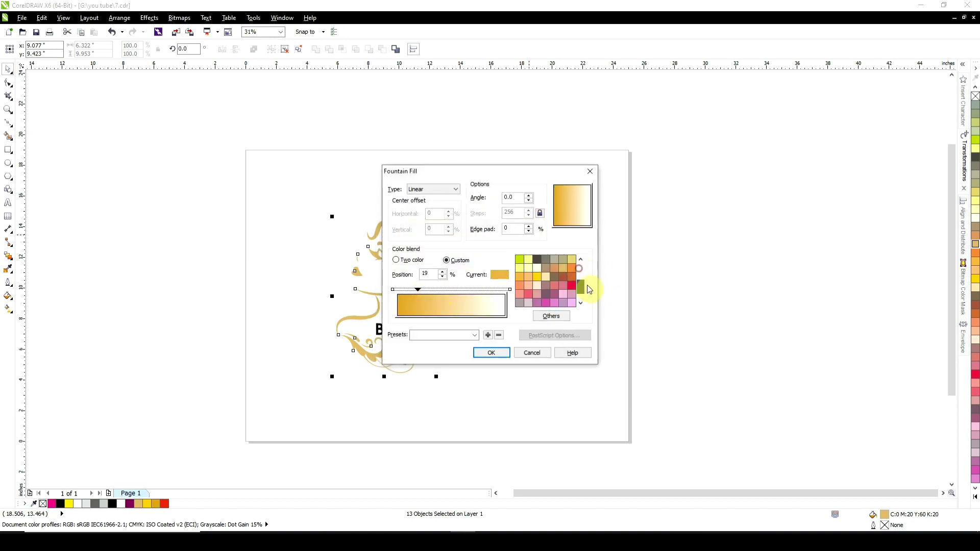
pyautogui.click(540, 278)
pyautogui.doubleClick(445, 290)
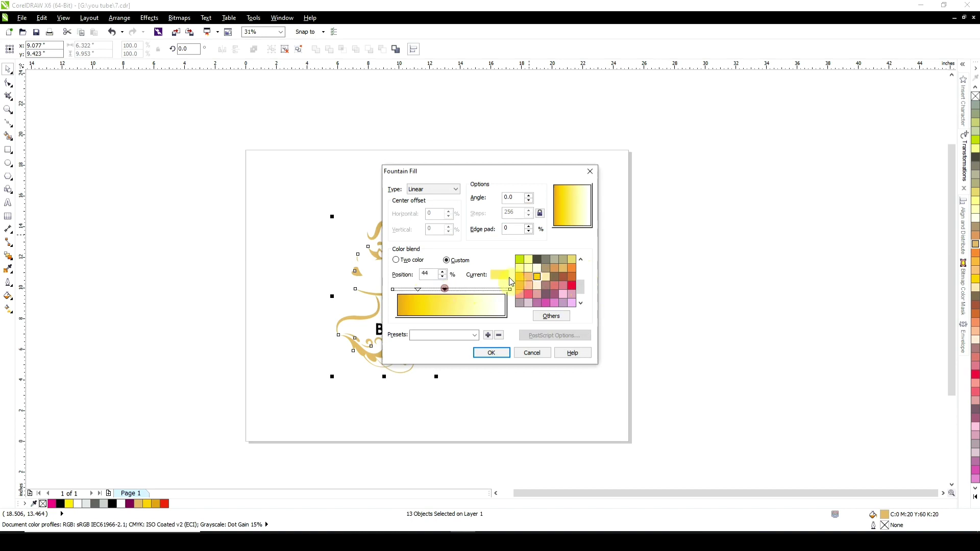
pyautogui.click(565, 268)
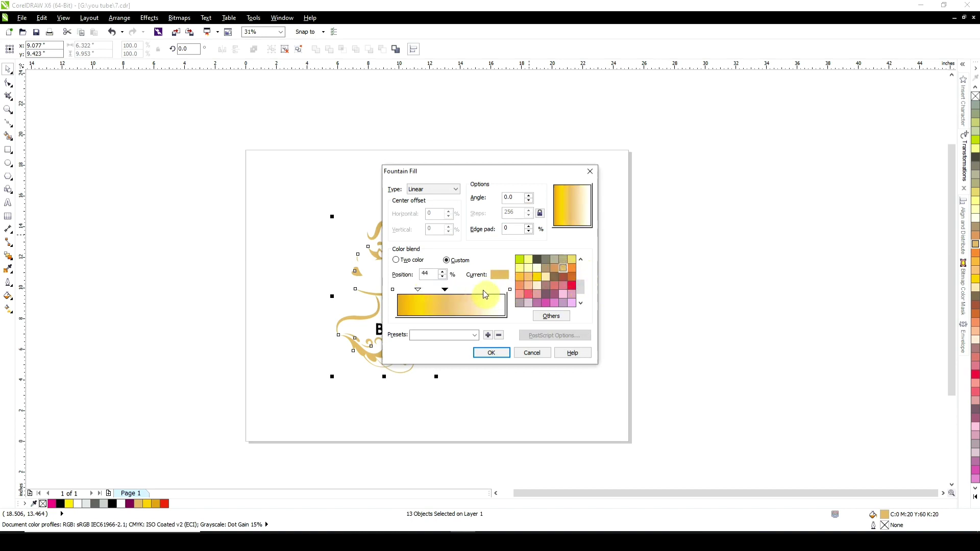
pyautogui.doubleClick(483, 290)
pyautogui.click(538, 277)
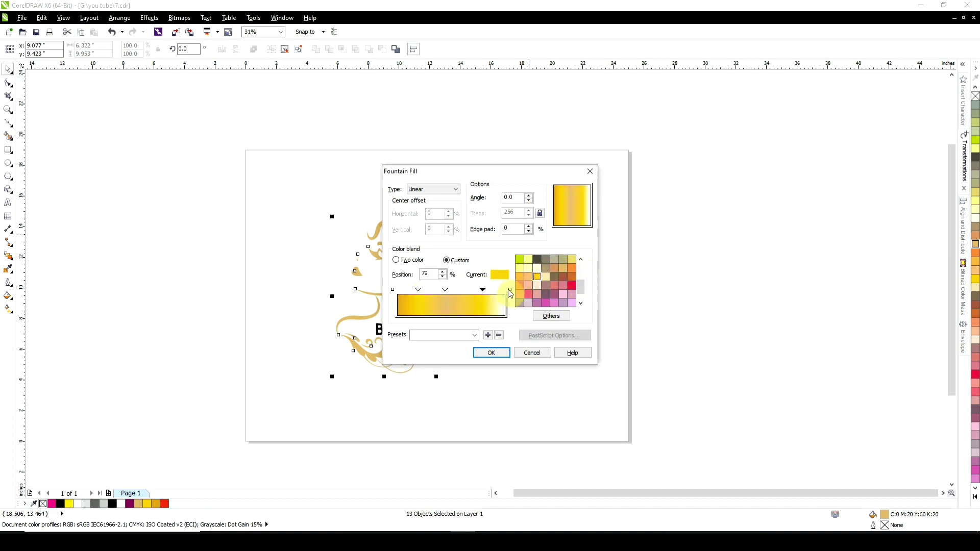
pyautogui.click(509, 289)
pyautogui.click(509, 289)
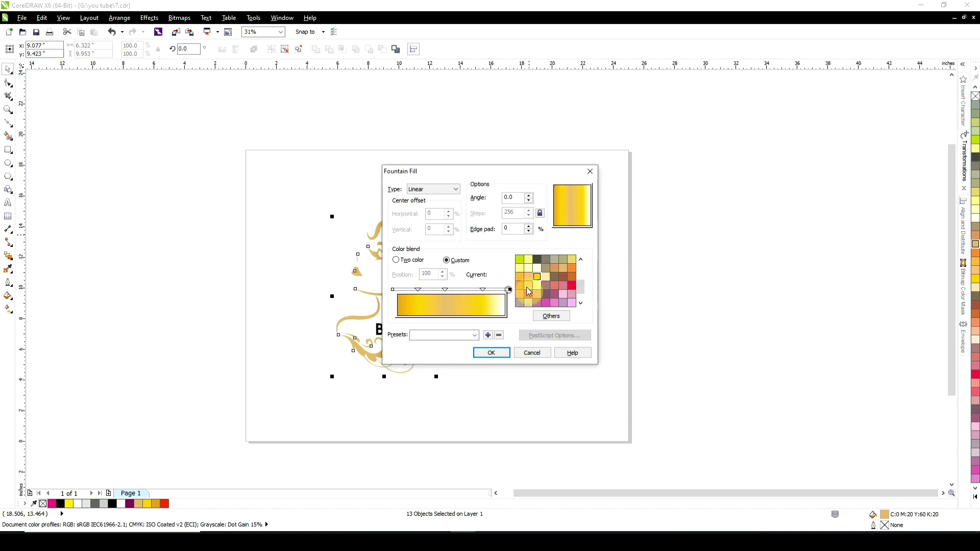
pyautogui.click(560, 269)
# Adjust the gradient's end colour in the CMYK colour picker to magenta 30
pyautogui.click(553, 317)
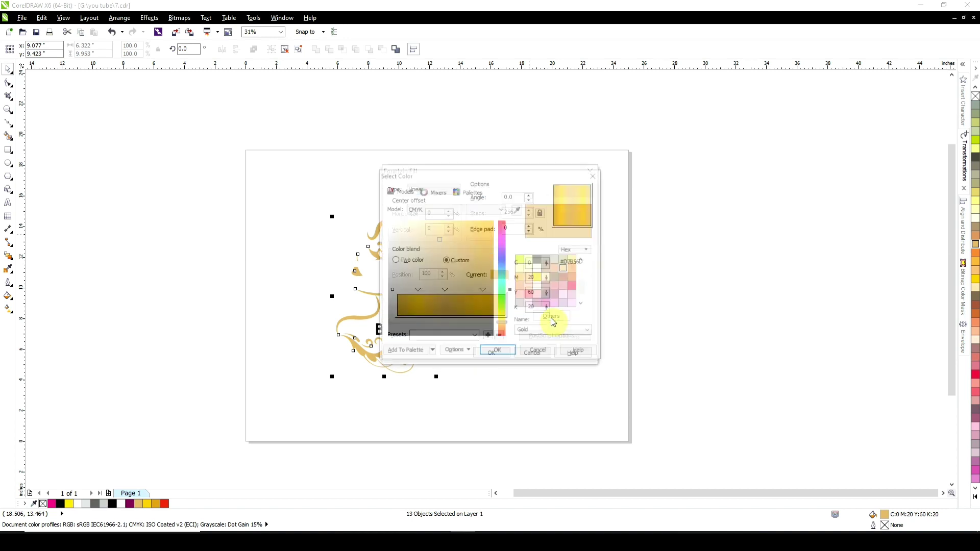
pyautogui.doubleClick(538, 278)
pyautogui.write('30')
pyautogui.press('Tab')
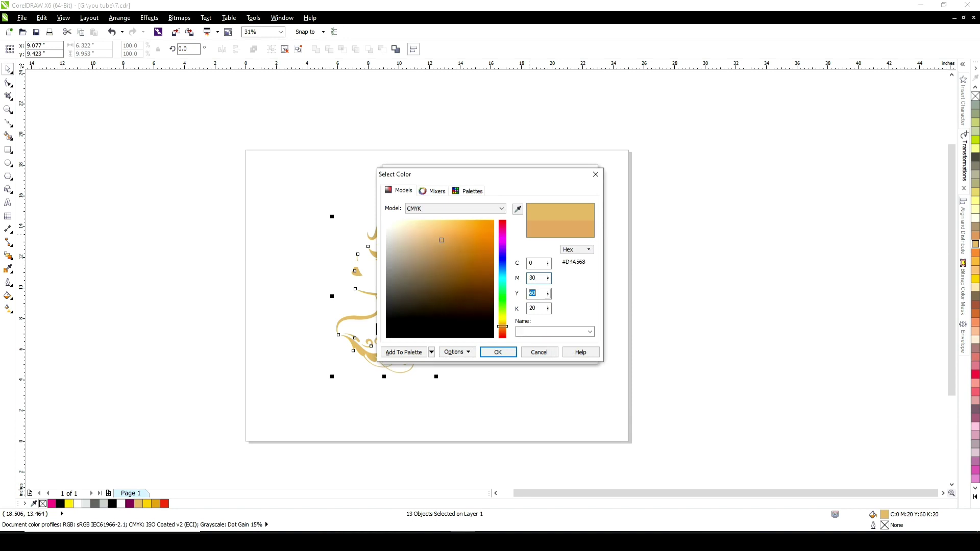
pyautogui.write('0')
pyautogui.press('Tab')
pyautogui.press('Return')
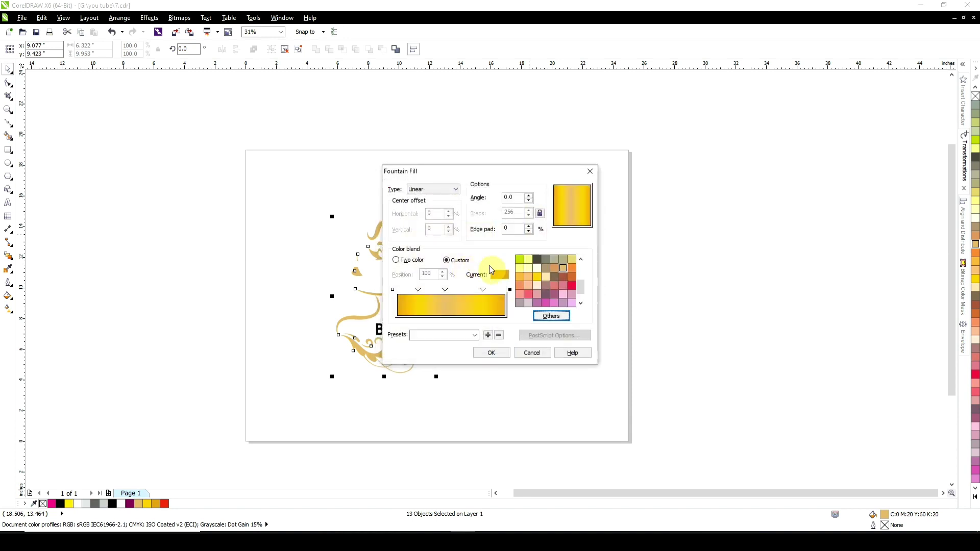
# Set the selected stop's CMYK magenta to 30, then apply the gold gradient to the face
pyautogui.click(552, 315)
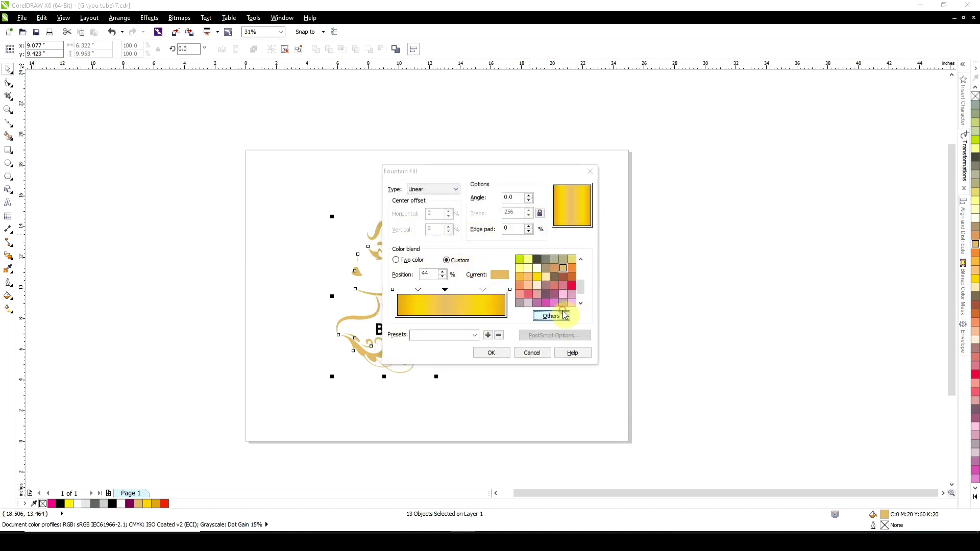
pyautogui.click(535, 279)
pyautogui.write('30')
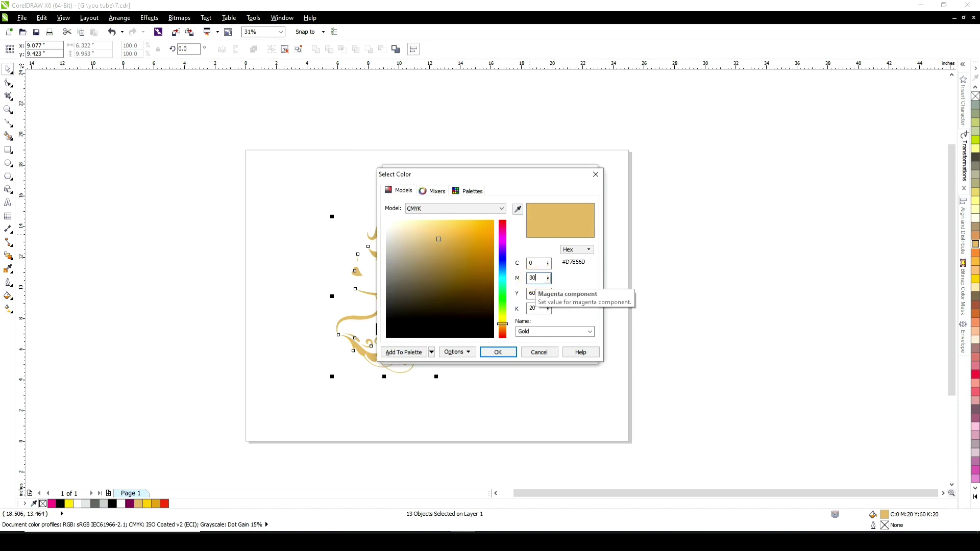
pyautogui.press('Tab')
pyautogui.write('9')
pyautogui.press('Return')
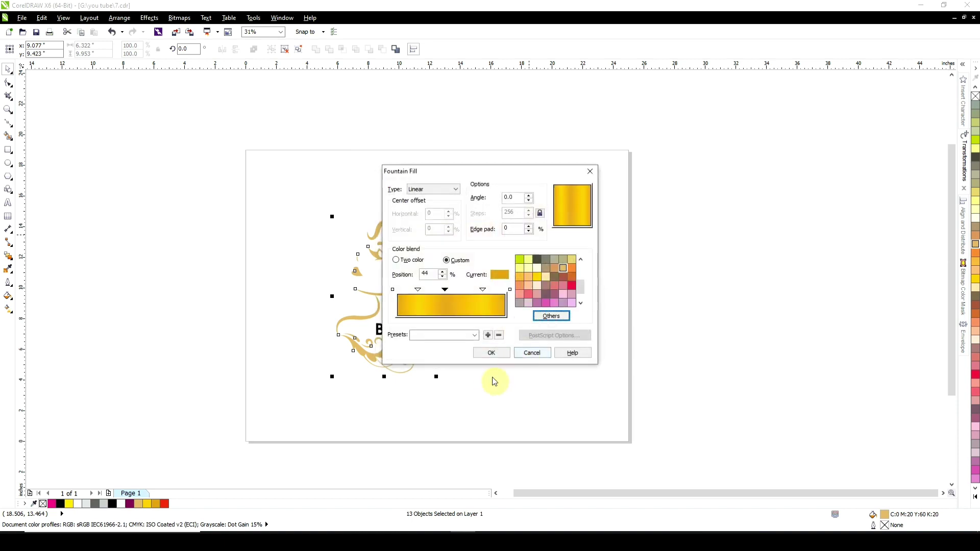
pyautogui.click(498, 353)
pyautogui.click(456, 211)
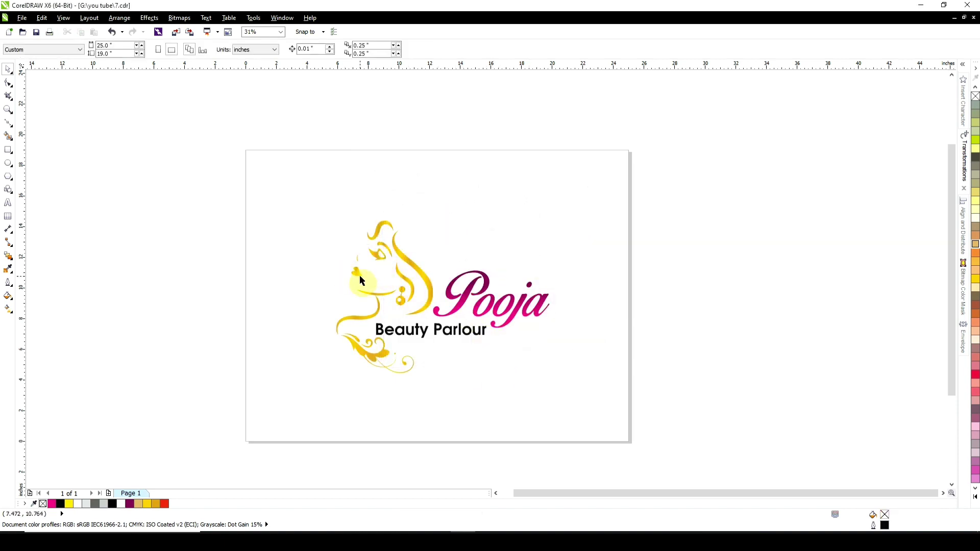
# Fill the lips shape on the face with magenta pink
pyautogui.click(356, 271)
pyautogui.click(975, 500)
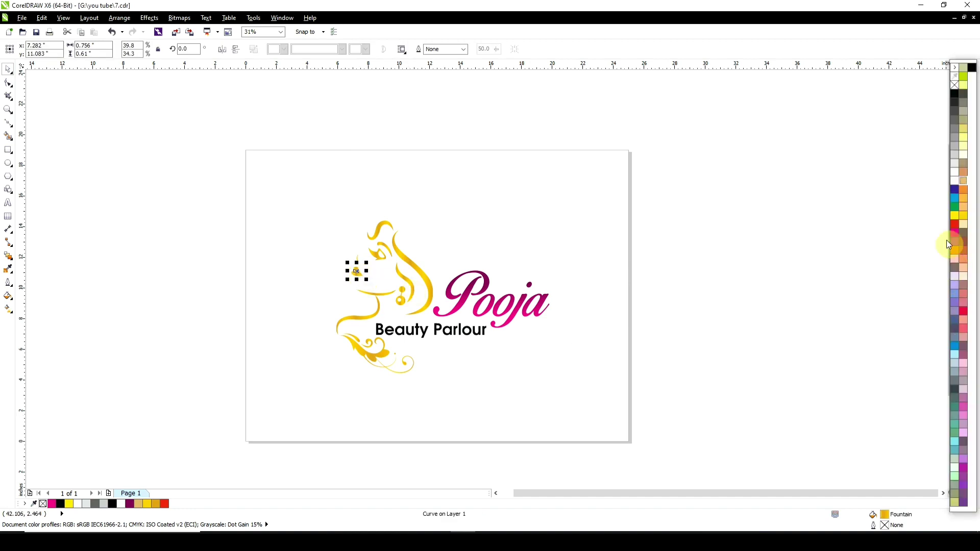
pyautogui.click(953, 233)
pyautogui.click(597, 223)
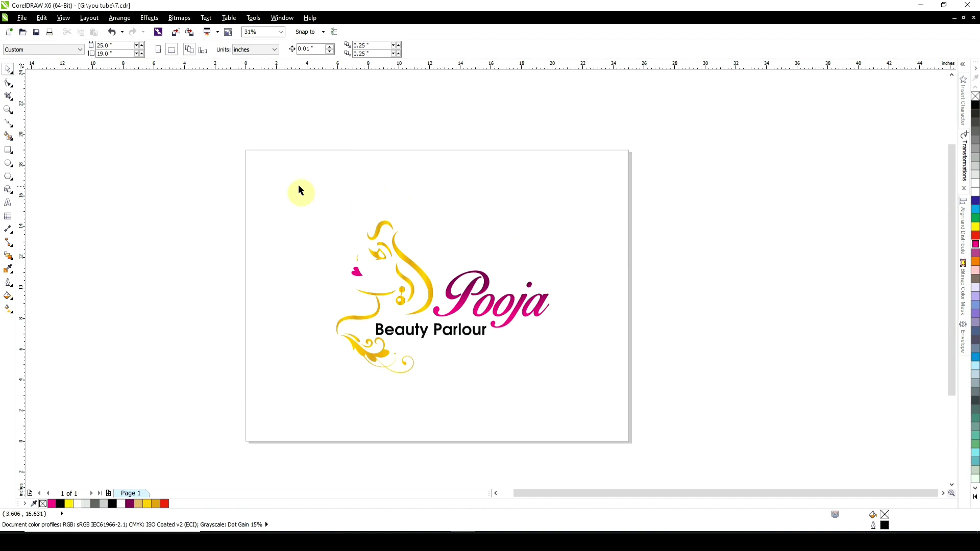
# Select the whole logo and export it as 7.png with the PNG settings accepted
pyautogui.moveTo(296, 184); pyautogui.dragTo(619, 413)
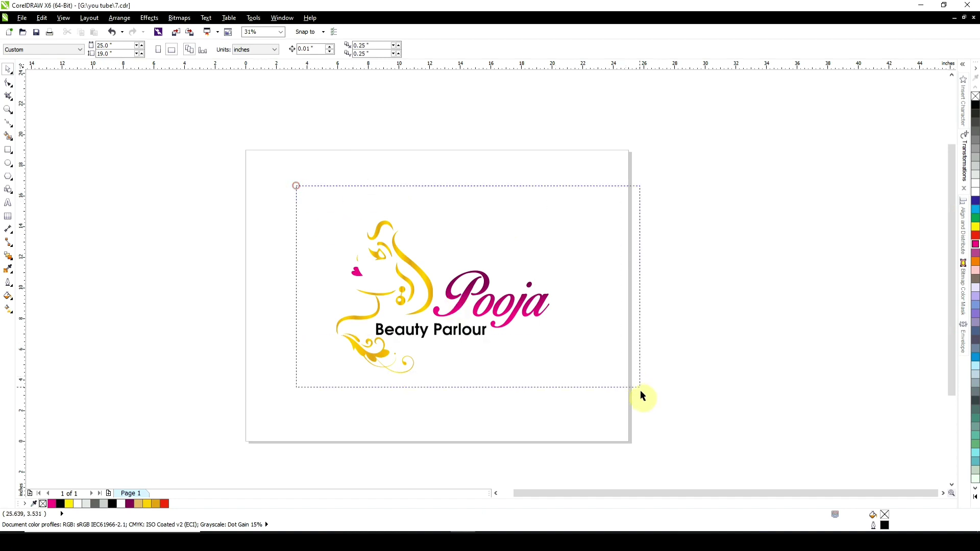
pyautogui.click(612, 409)
pyautogui.click(448, 330)
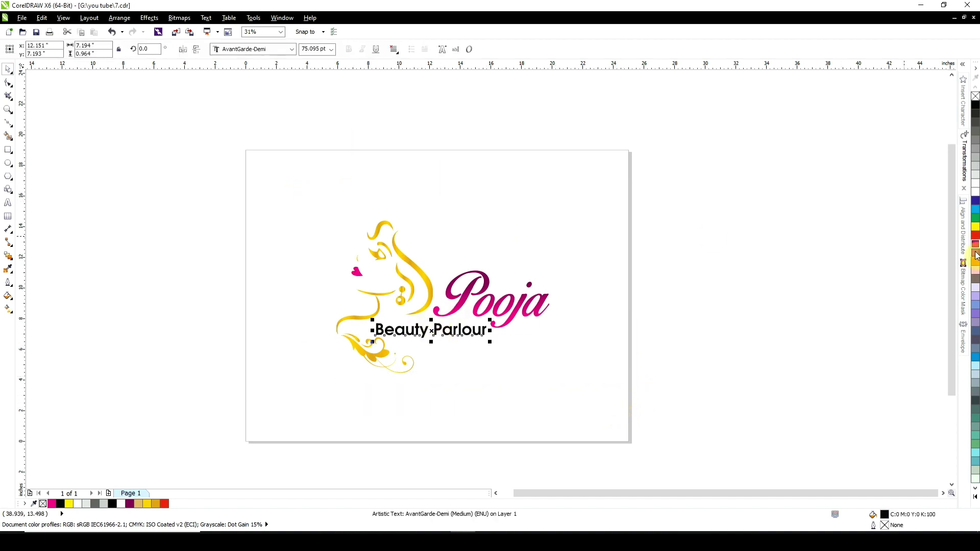
pyautogui.moveTo(634, 170); pyautogui.dragTo(231, 418)
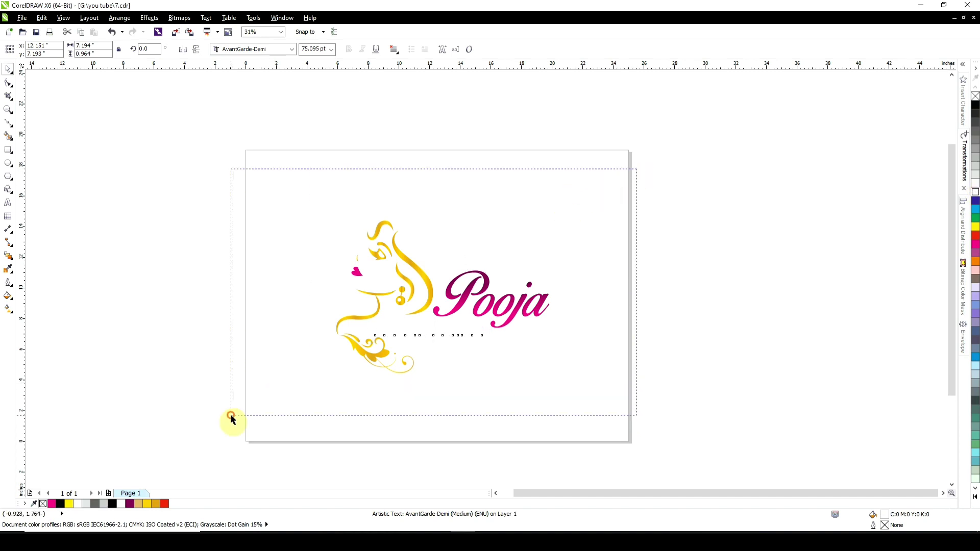
pyautogui.hotkey('ctrl', 'e')
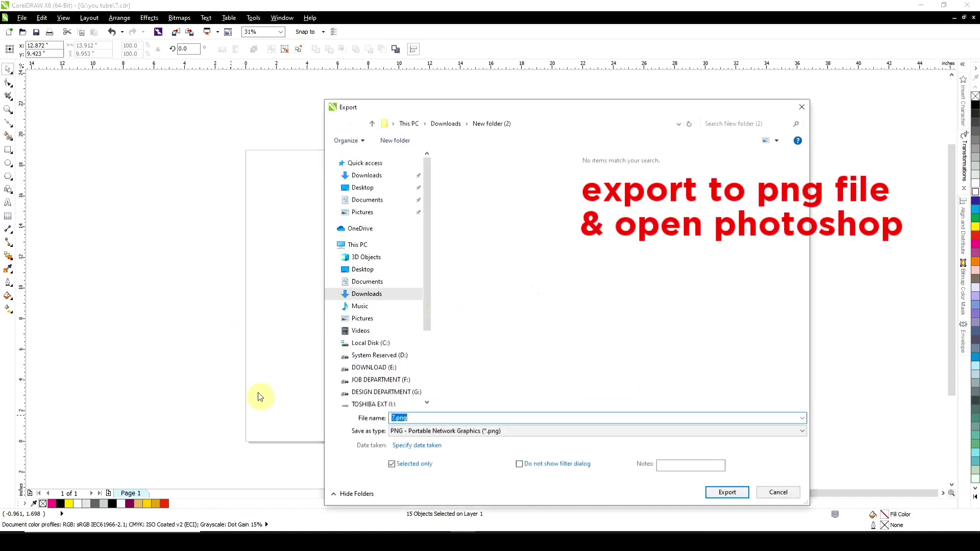
pyautogui.click(728, 492)
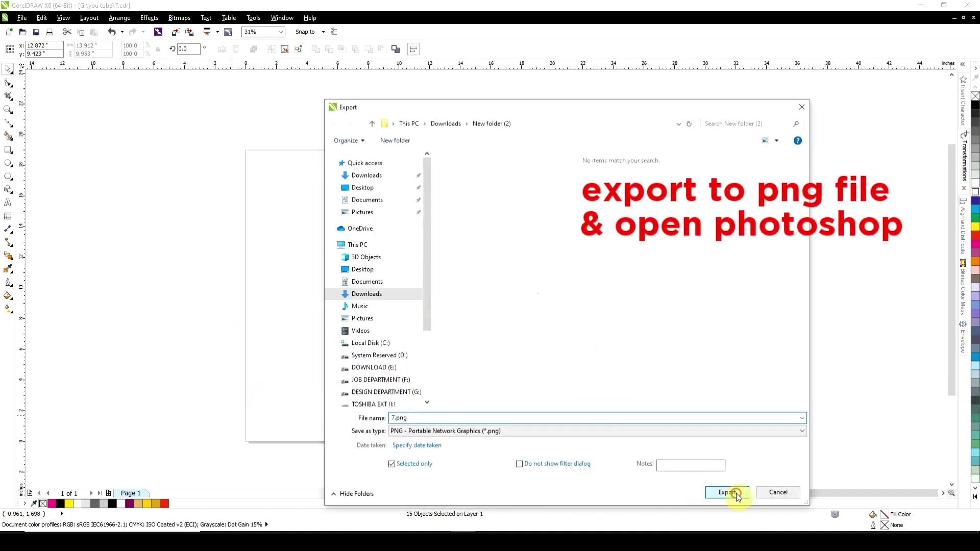
pyautogui.click(638, 425)
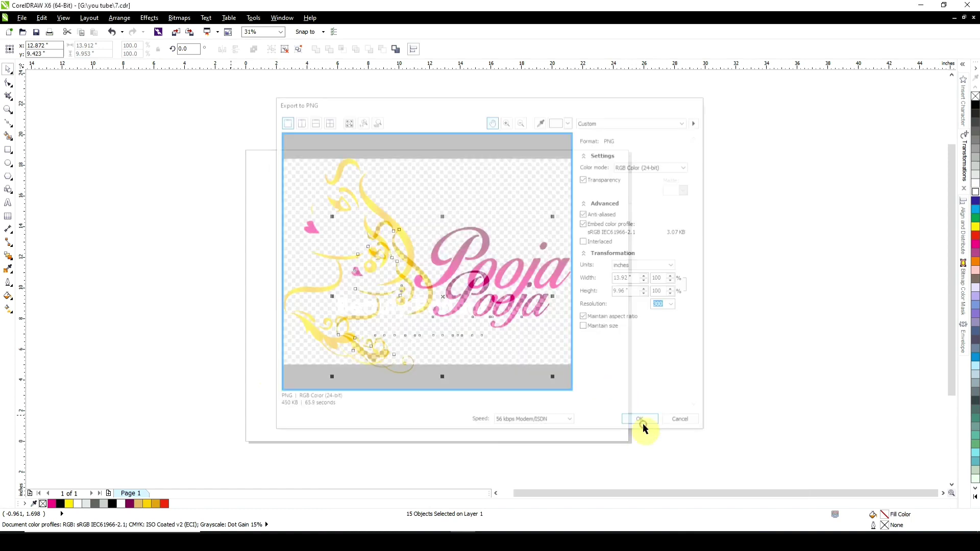
pyautogui.click(637, 429)
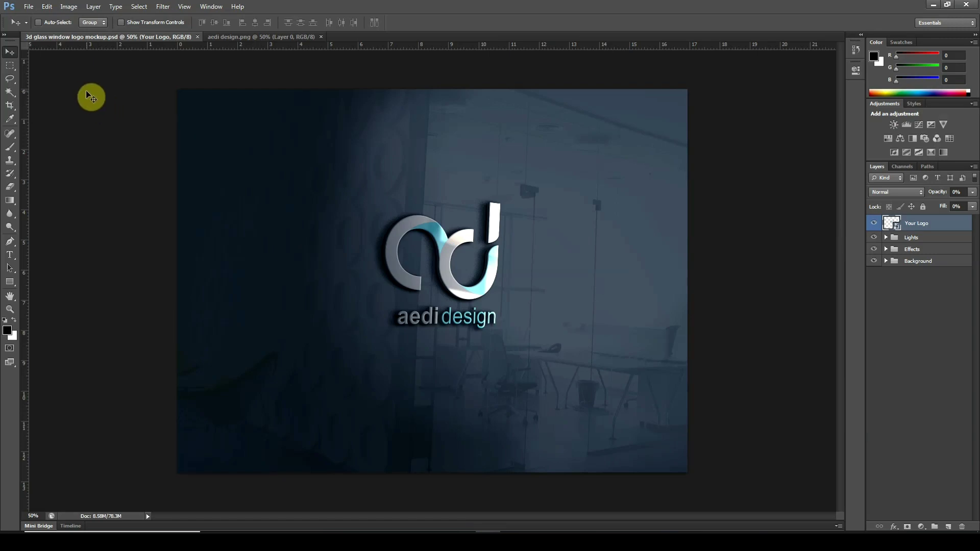
# Open 7.png in Photoshop through File > Open
pyautogui.click(29, 7)
pyautogui.click(40, 27)
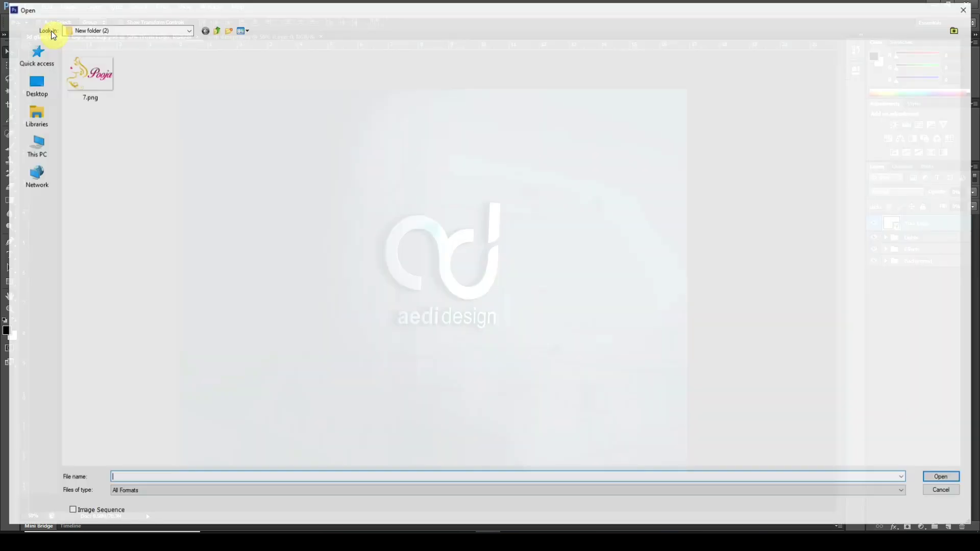
pyautogui.click(97, 76)
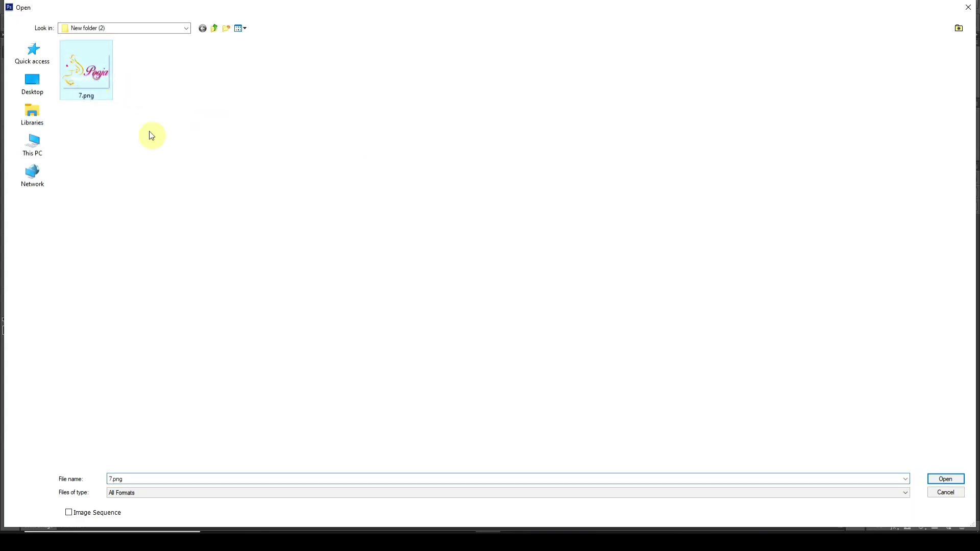
pyautogui.click(945, 479)
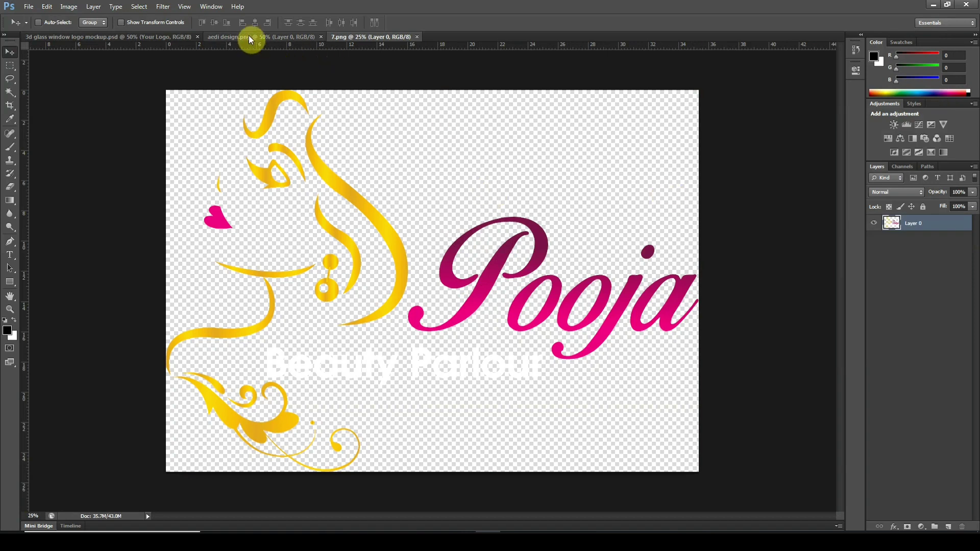
# Close the aedi design.png document and return to the glass-window mockup
pyautogui.click(162, 34)
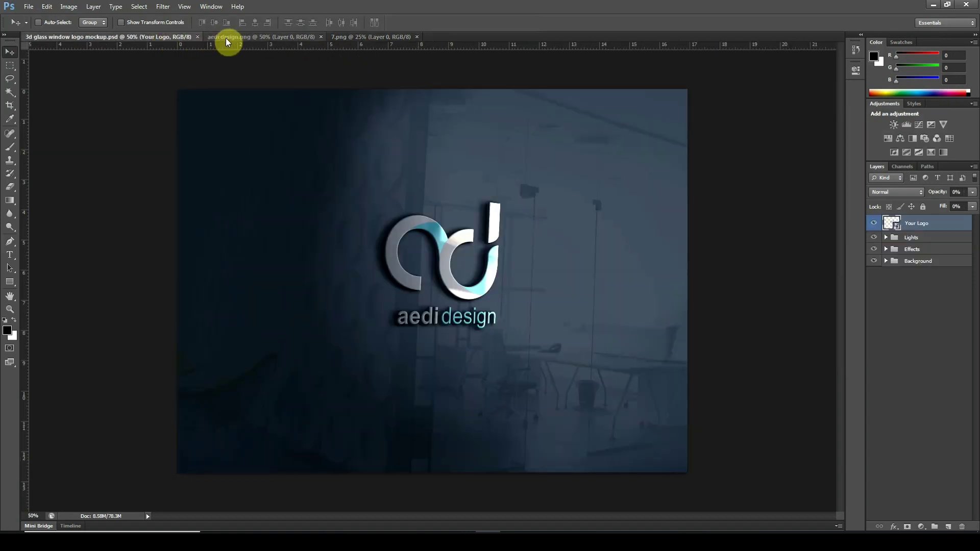
pyautogui.click(230, 38)
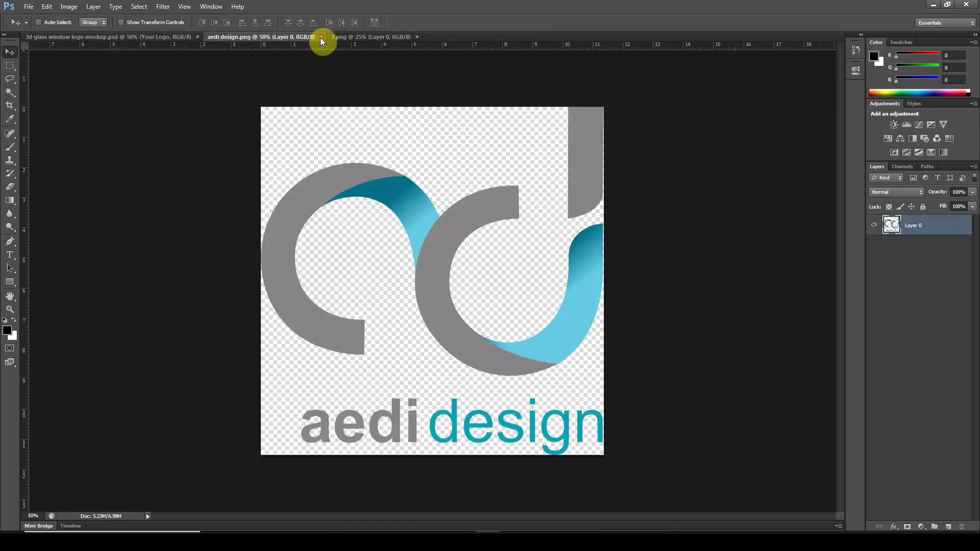
pyautogui.click(321, 37)
pyautogui.click(238, 35)
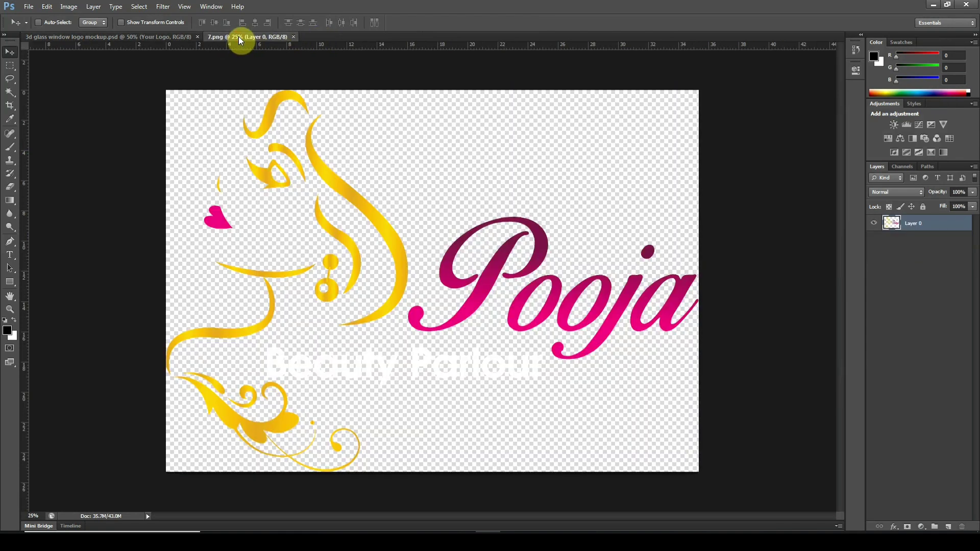
pyautogui.click(157, 35)
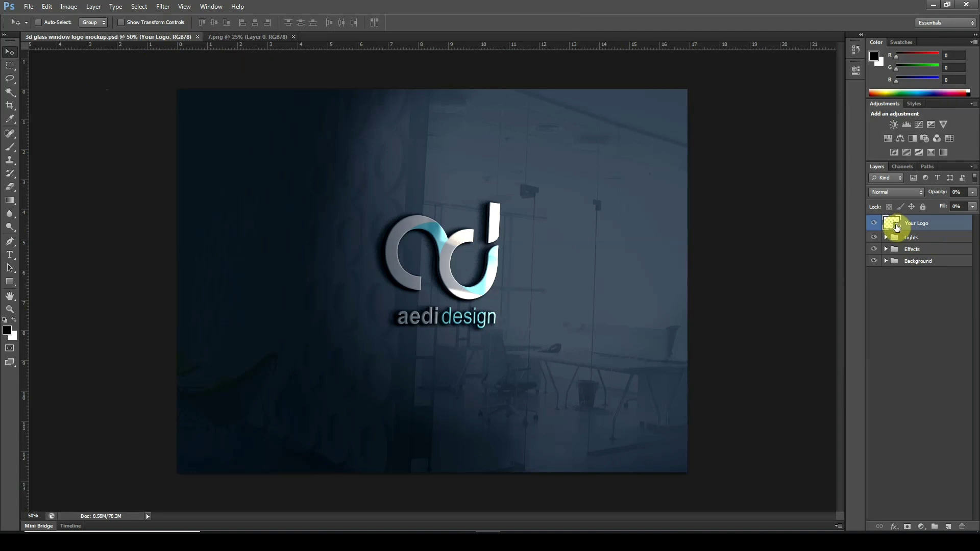
# Replace the Your Logo smart object's aedi design layer with the Pooja logo artwork
pyautogui.doubleClick(897, 226)
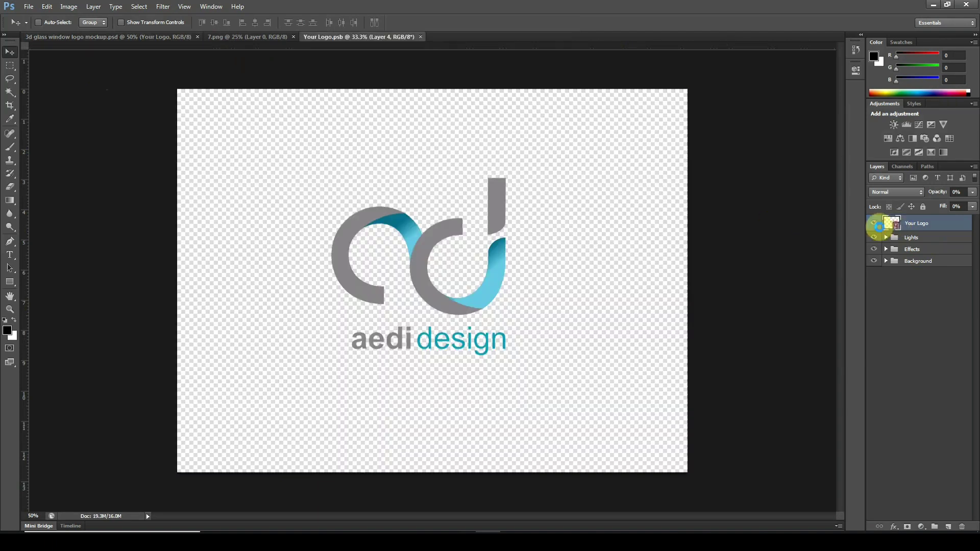
pyautogui.click(269, 38)
pyautogui.moveTo(312, 153)
pyautogui.mouseDown()
pyautogui.moveTo(355, 44)
pyautogui.moveTo(361, 180)
pyautogui.mouseUp()
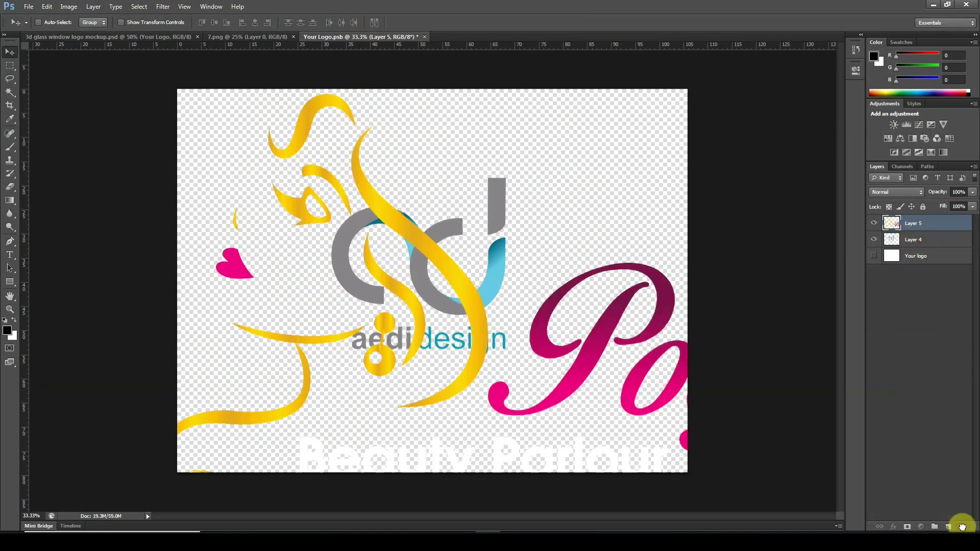
pyautogui.click(962, 527)
pyautogui.moveTo(467, 312); pyautogui.dragTo(440, 259)
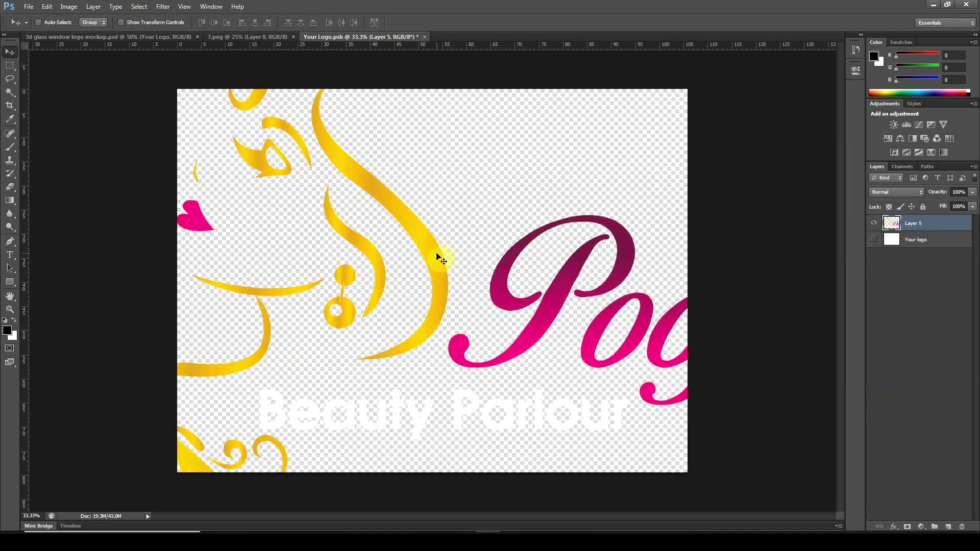
# Scale the Pooja logo to about 43% and centre it on the canvas
pyautogui.hotkey('ctrl', 't')
pyautogui.hotkey('ctrl', '-')
pyautogui.hotkey('ctrl', '-')
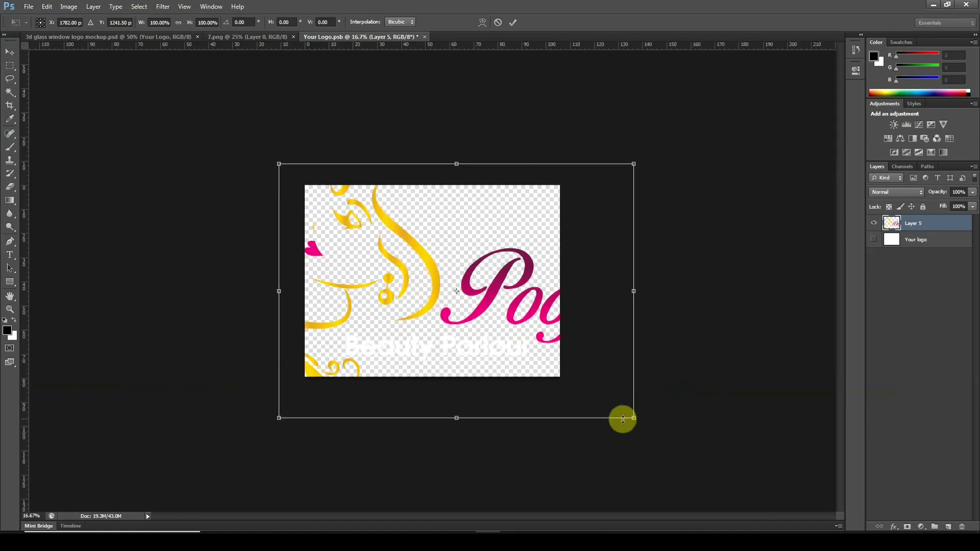
pyautogui.moveTo(623, 419); pyautogui.dragTo(410, 327)
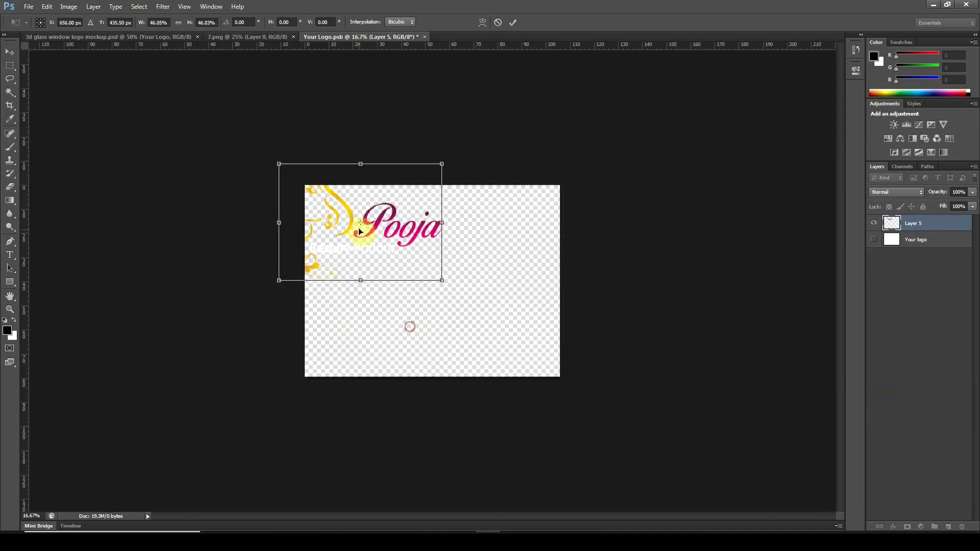
pyautogui.moveTo(359, 231); pyautogui.dragTo(429, 284)
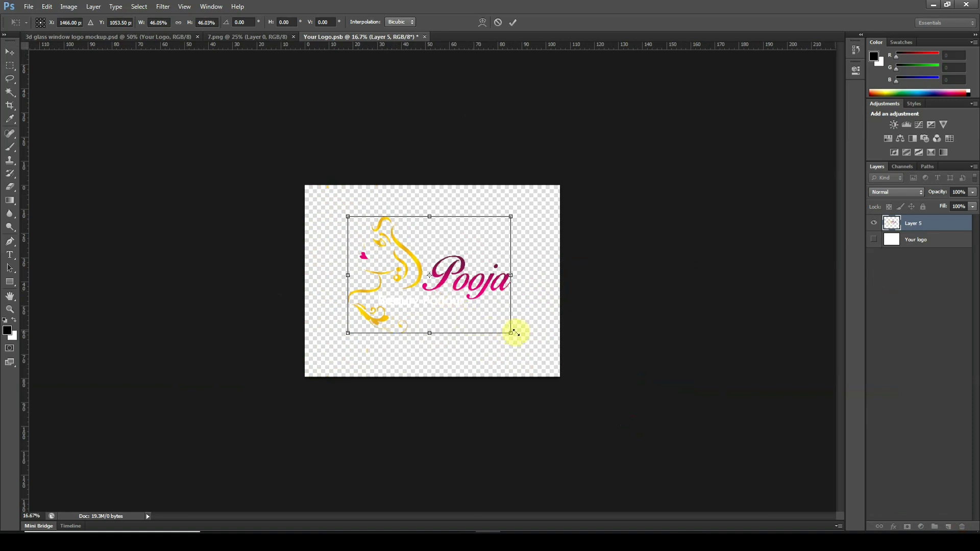
pyautogui.moveTo(509, 333); pyautogui.dragTo(499, 326)
pyautogui.moveTo(424, 271)
pyautogui.mouseDown()
pyautogui.moveTo(442, 294)
pyautogui.moveTo(452, 286)
pyautogui.mouseUp()
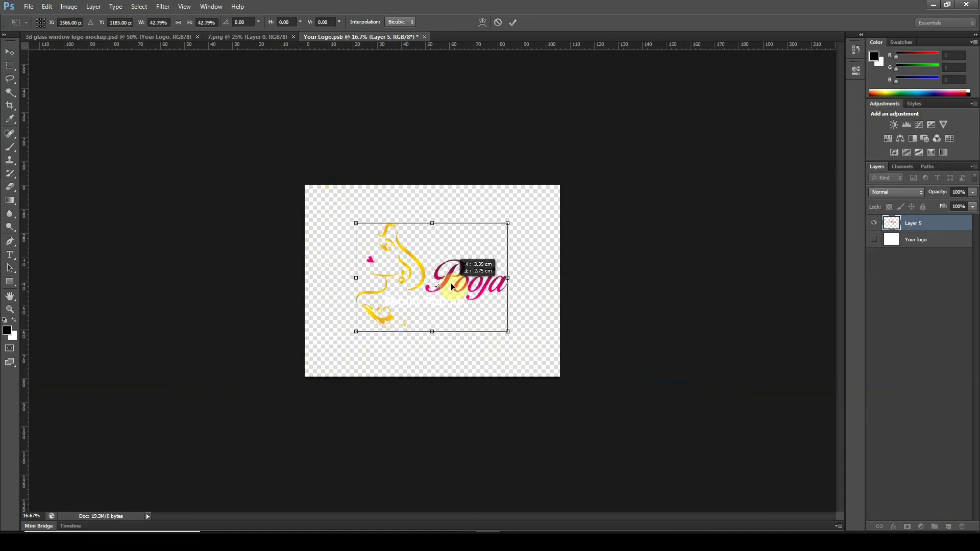
pyautogui.press('Return')
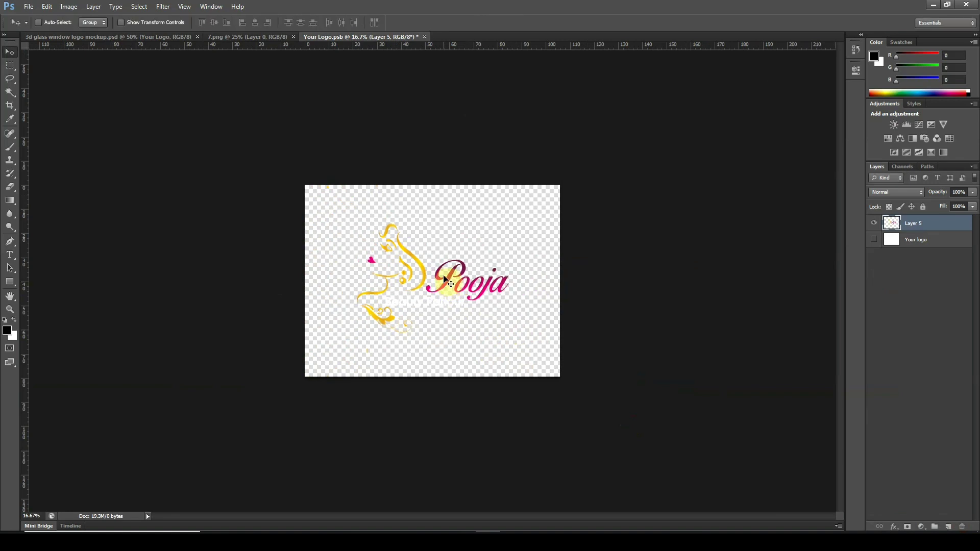
# Close and save Your Logo.psb, then view the updated mockup
pyautogui.click(425, 37)
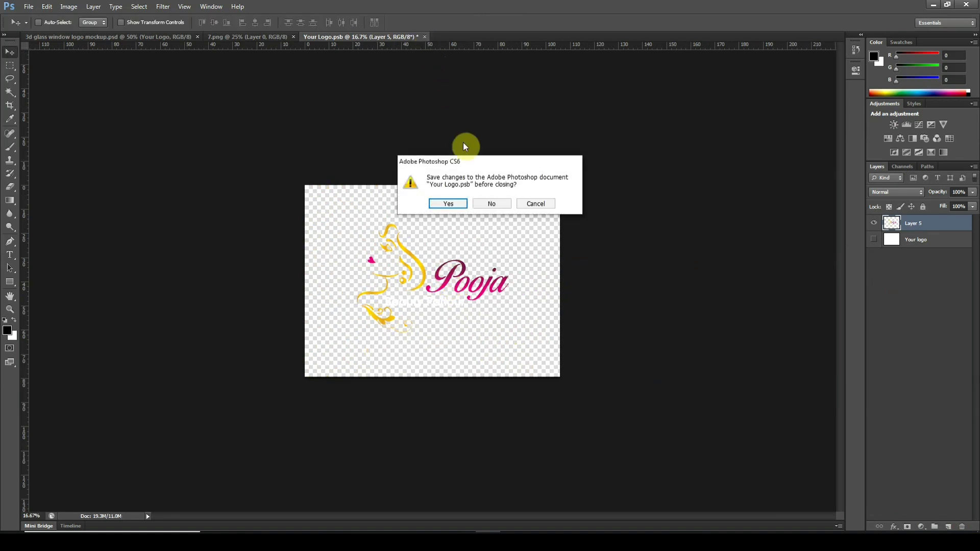
pyautogui.click(448, 204)
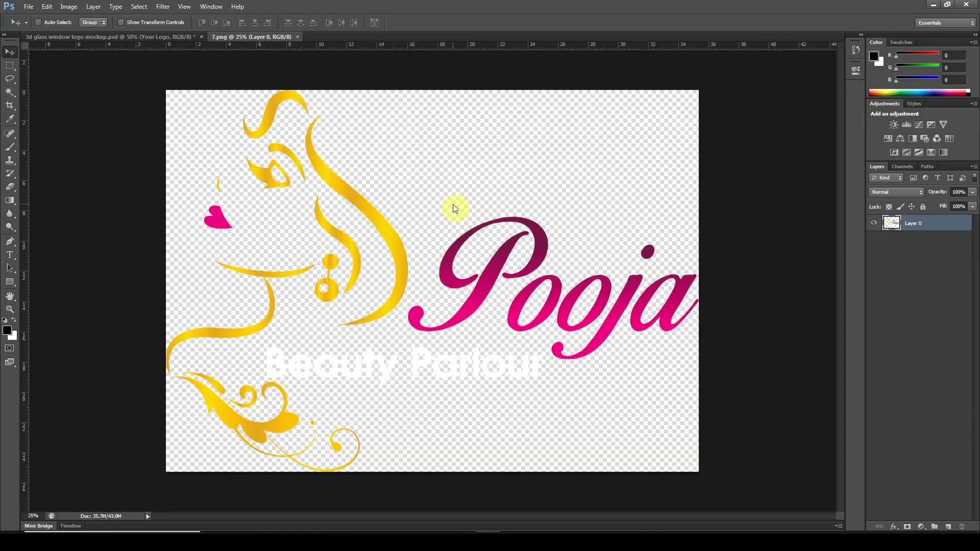
pyautogui.click(125, 37)
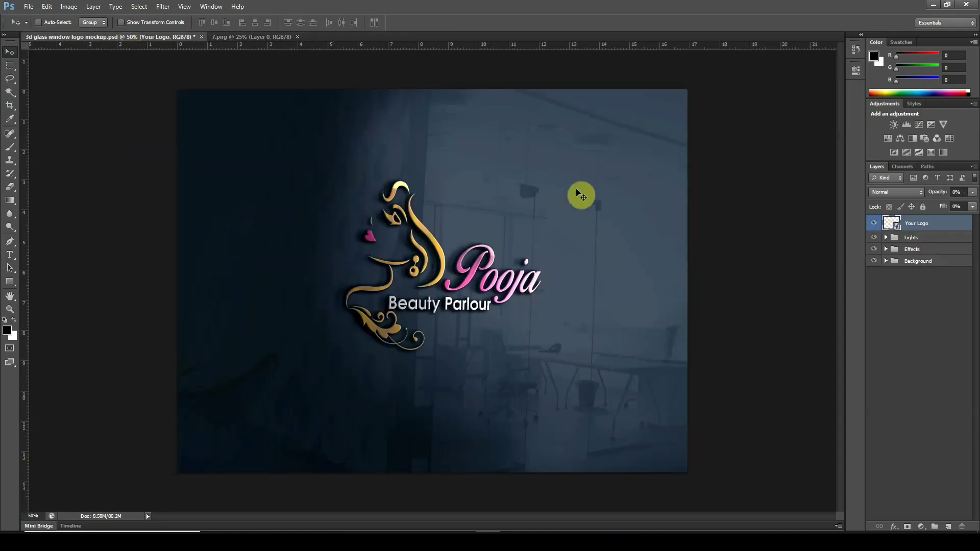